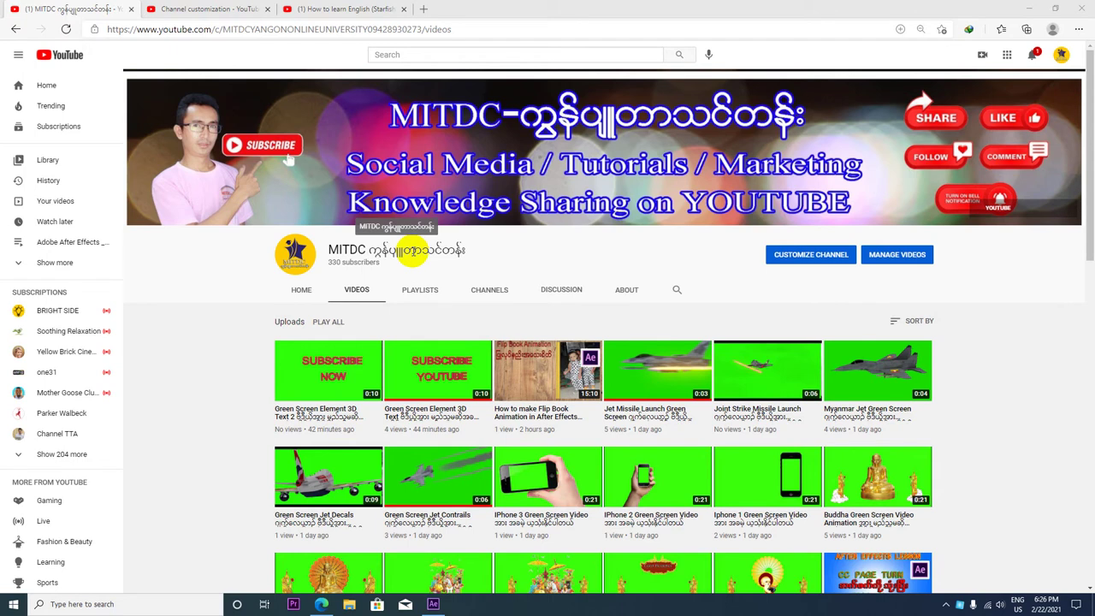
Minimize the browser showing the YouTube channel's uploaded videos page.
{"action": "left_click", "coordinate": [1030, 8]}
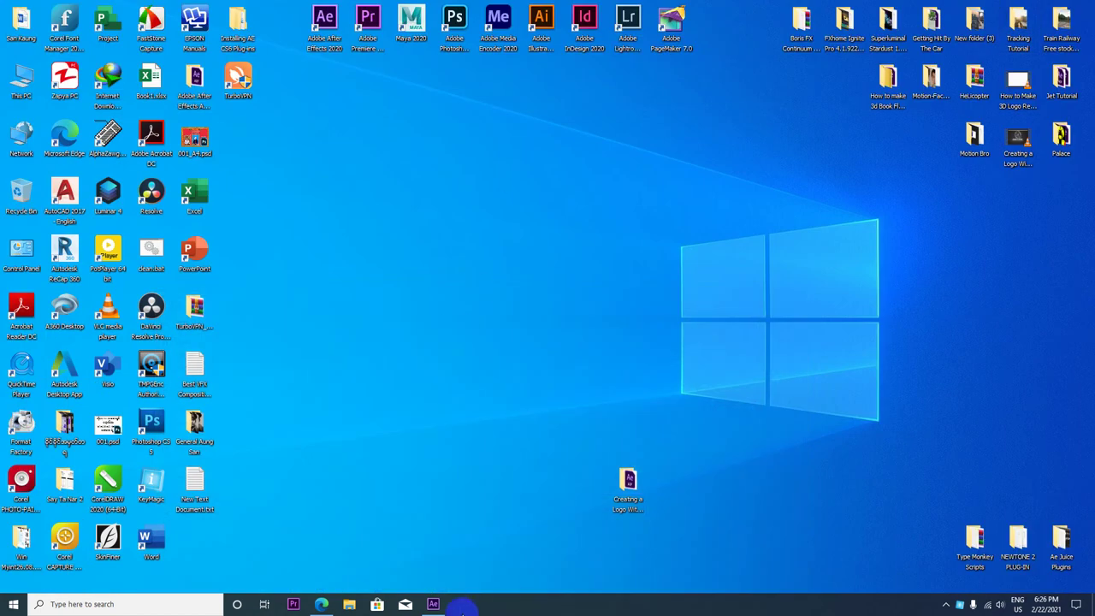
Return to After Effects and preview the SUBSCRIBE YOUTUBE animation from 0;00;00;00.
{"action": "left_click", "coordinate": [434, 604]}
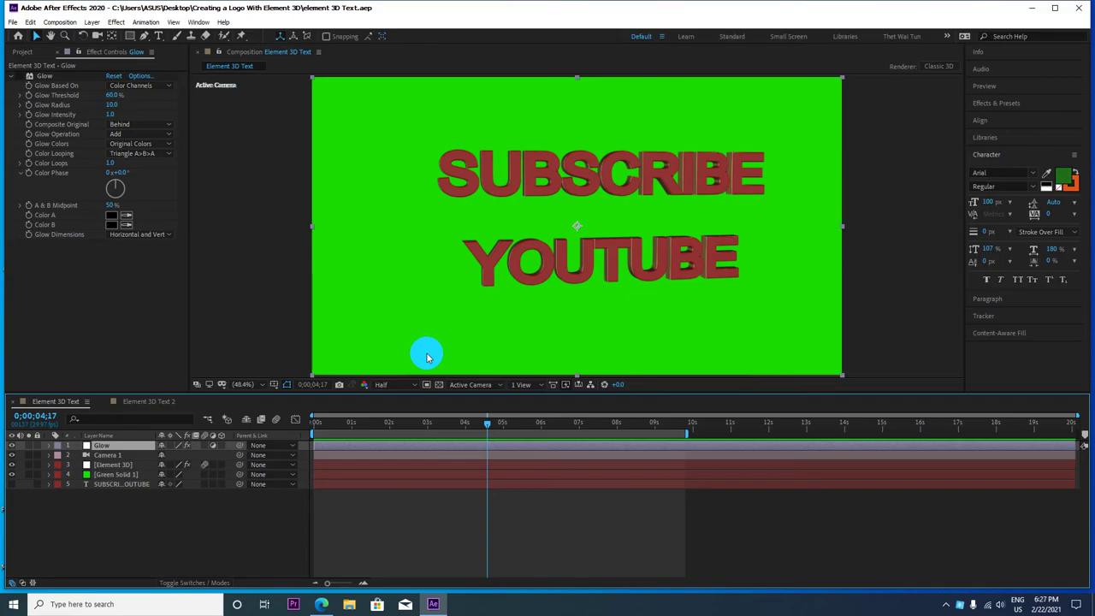
{"action": "left_click", "coordinate": [490, 427]}
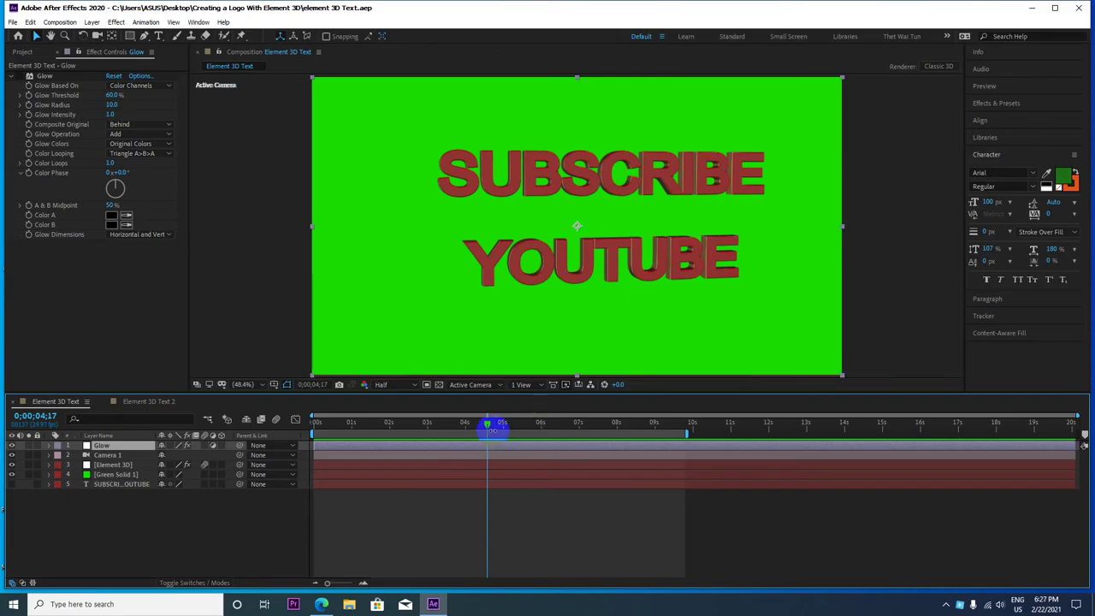
{"action": "left_click_drag", "start_coordinate": [490, 428], "coordinate": [295, 416]}
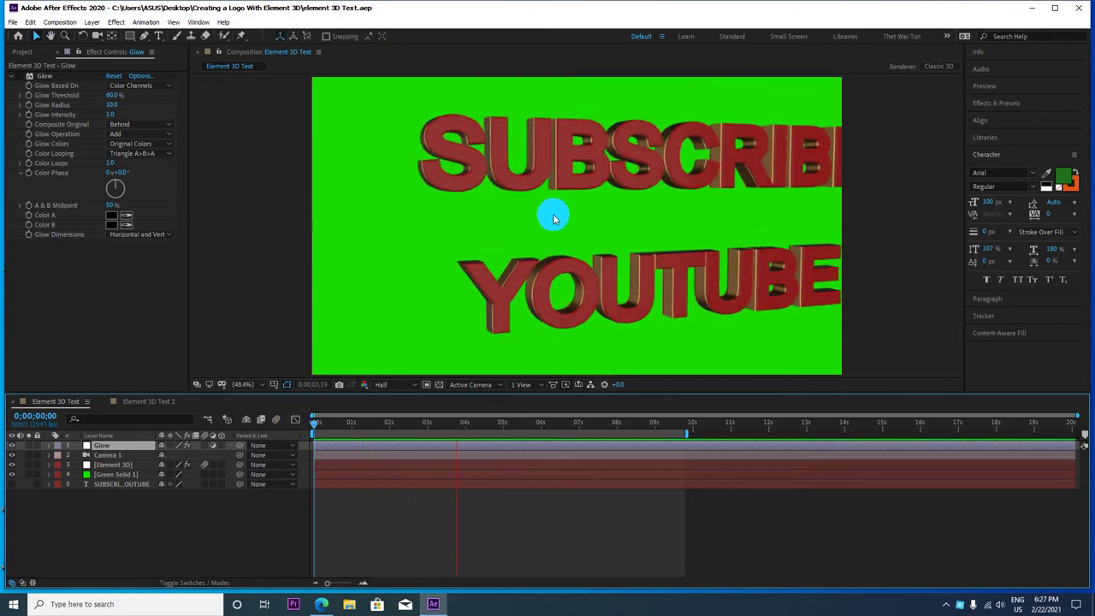
{"action": "key", "text": "space"}
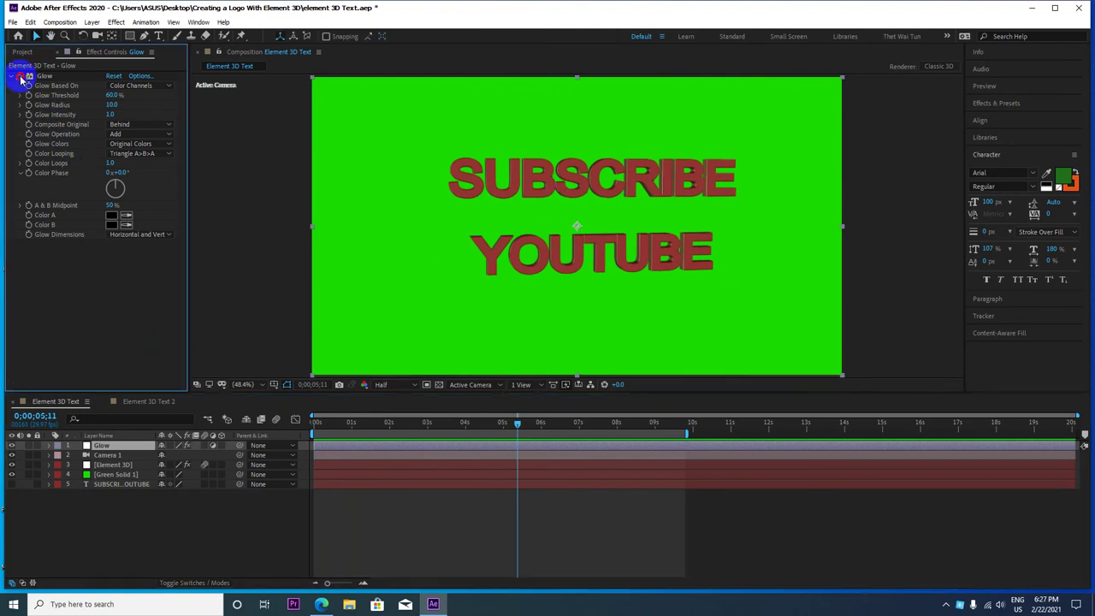
{"action": "scroll", "coordinate": [630, 253], "scroll_direction": "up", "scroll_amount": 4}
{"action": "scroll", "coordinate": [629, 254], "scroll_direction": "down", "scroll_amount": 4}
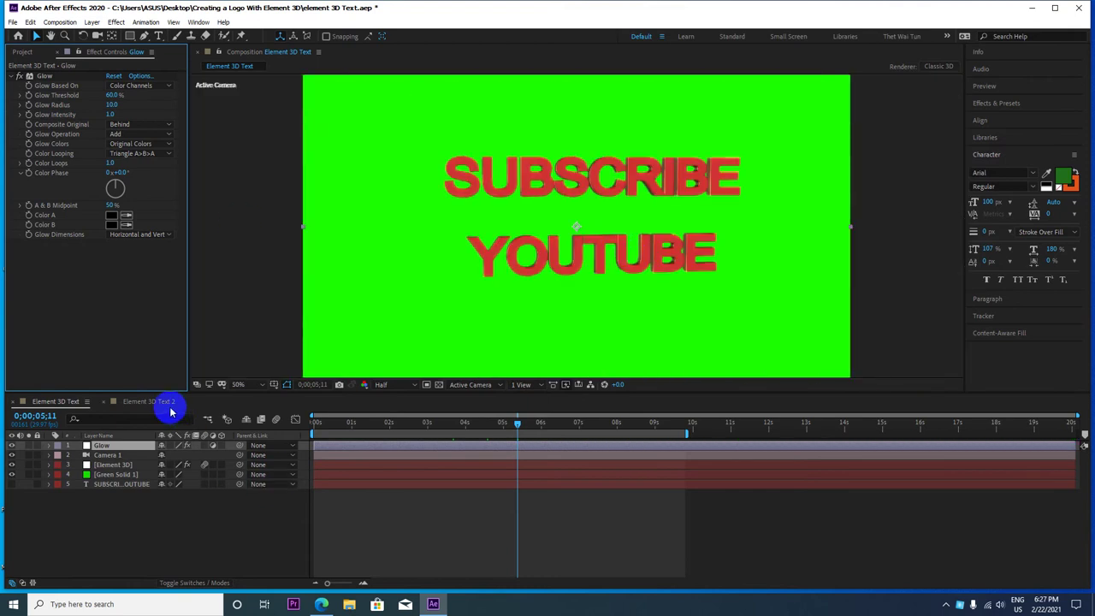
Open Element 3D Text 2, preview SUBSCRIBE NOW, and park the playhead at 0;00;03;15.
{"action": "left_click", "coordinate": [163, 400]}
{"action": "left_click_drag", "start_coordinate": [541, 415], "coordinate": [382, 420]}
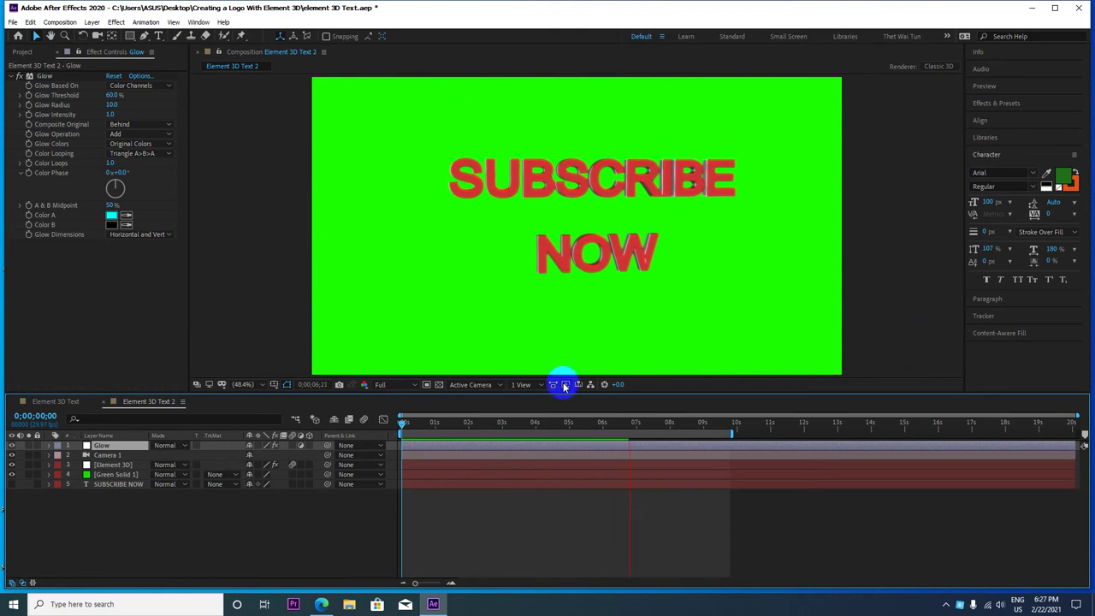
{"action": "left_click", "coordinate": [22, 79]}
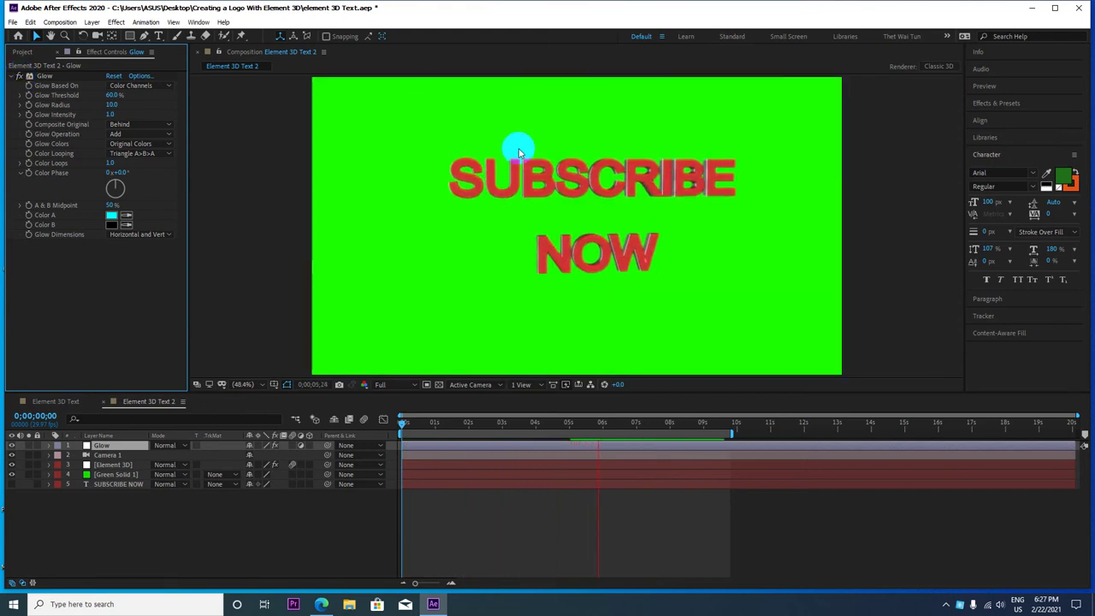
{"action": "left_click_drag", "start_coordinate": [614, 423], "coordinate": [520, 426]}
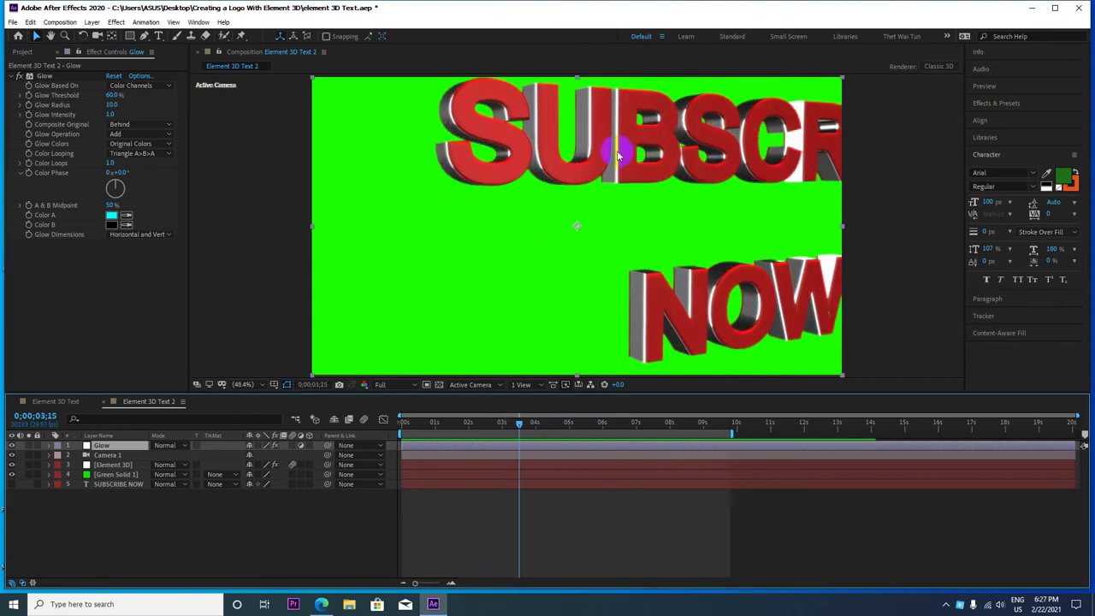
{"action": "scroll", "coordinate": [590, 205], "scroll_direction": "up", "scroll_amount": 3}
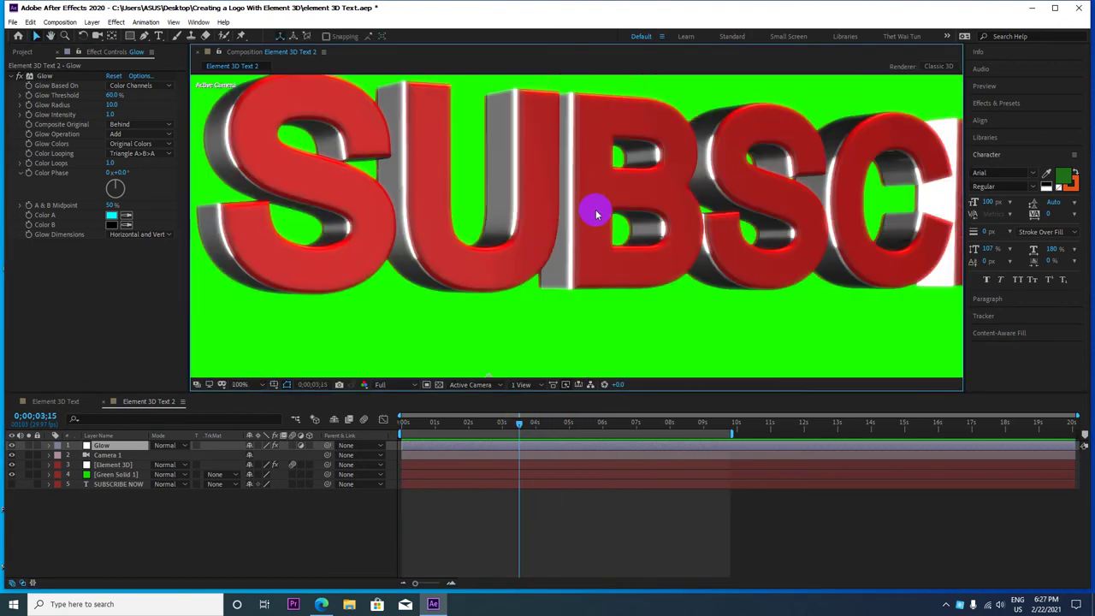
Toggle the Glow effect off and on to compare the red text's brightness.
{"action": "left_click", "coordinate": [18, 76]}
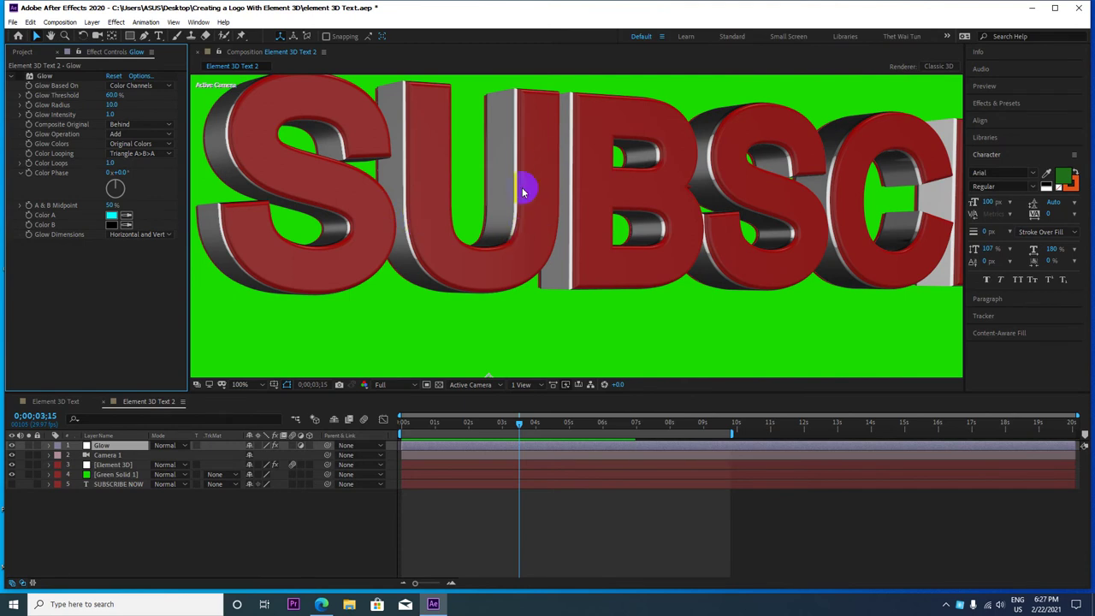
{"action": "left_click", "coordinate": [26, 92]}
{"action": "left_click", "coordinate": [20, 76]}
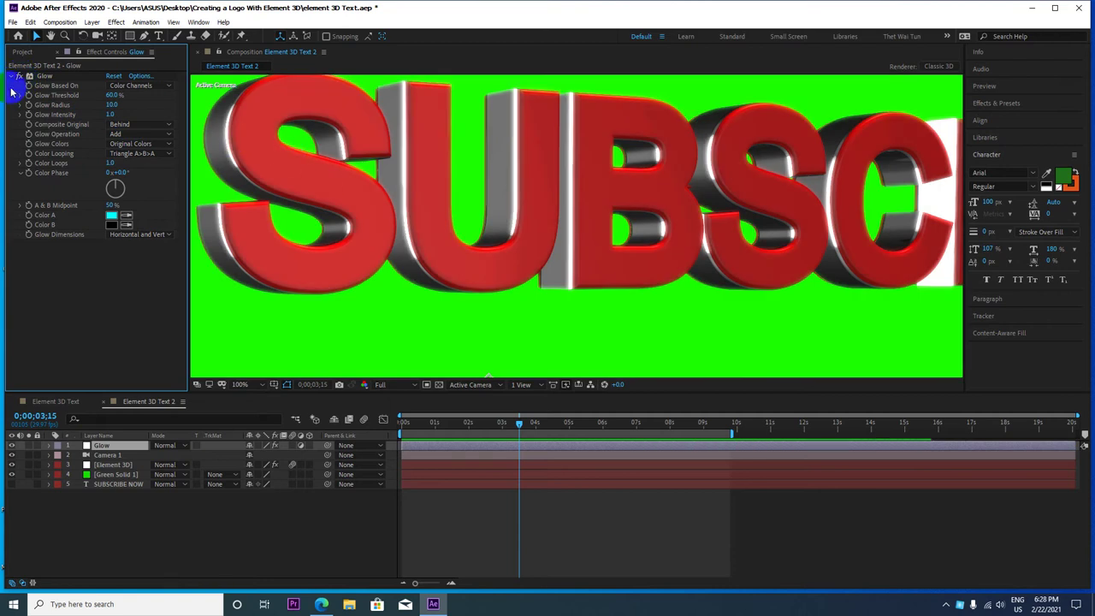
{"action": "scroll", "coordinate": [469, 255], "scroll_direction": "up", "scroll_amount": 2}
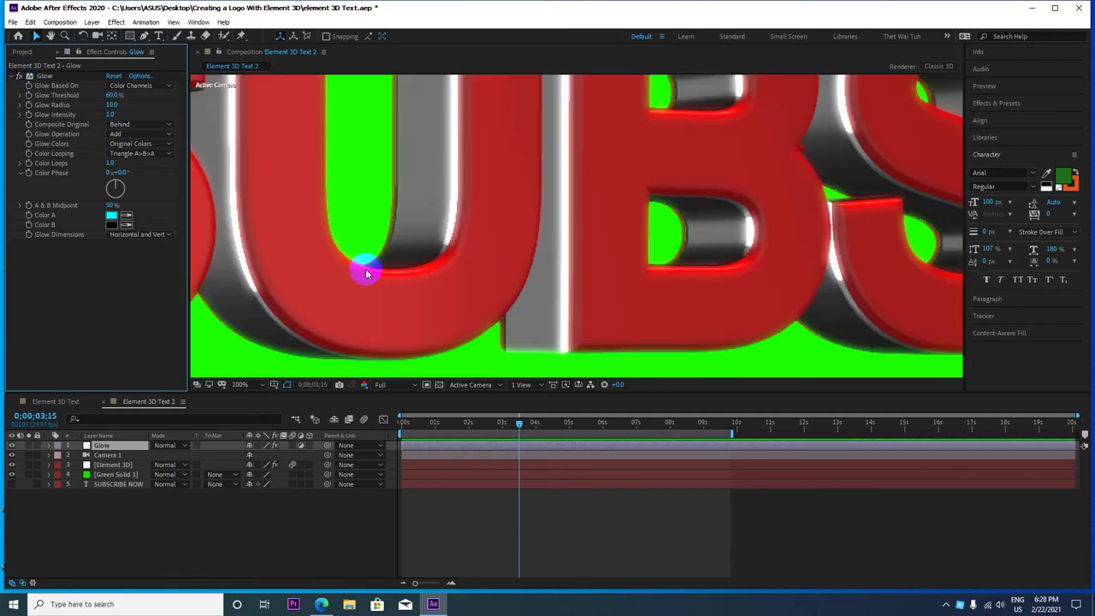
{"action": "left_click", "coordinate": [21, 77]}
{"action": "left_click", "coordinate": [20, 78]}
{"action": "left_click", "coordinate": [20, 77]}
{"action": "scroll", "coordinate": [310, 139], "scroll_direction": "down", "scroll_amount": 6}
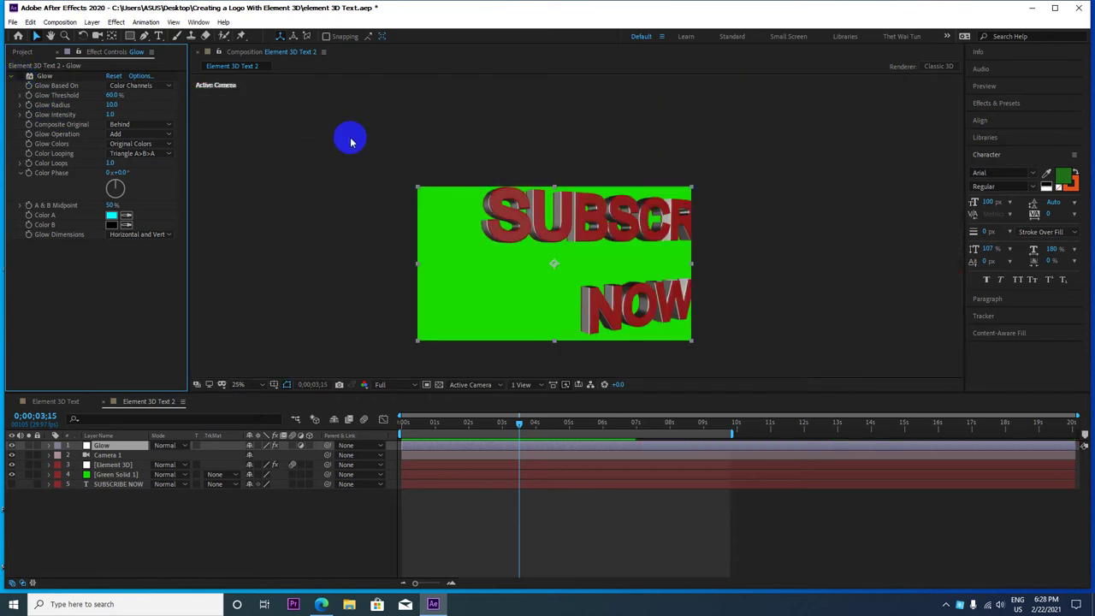
Create a new 1920×1080 composition named Element 3D Text 3.
{"action": "left_click", "coordinate": [72, 25]}
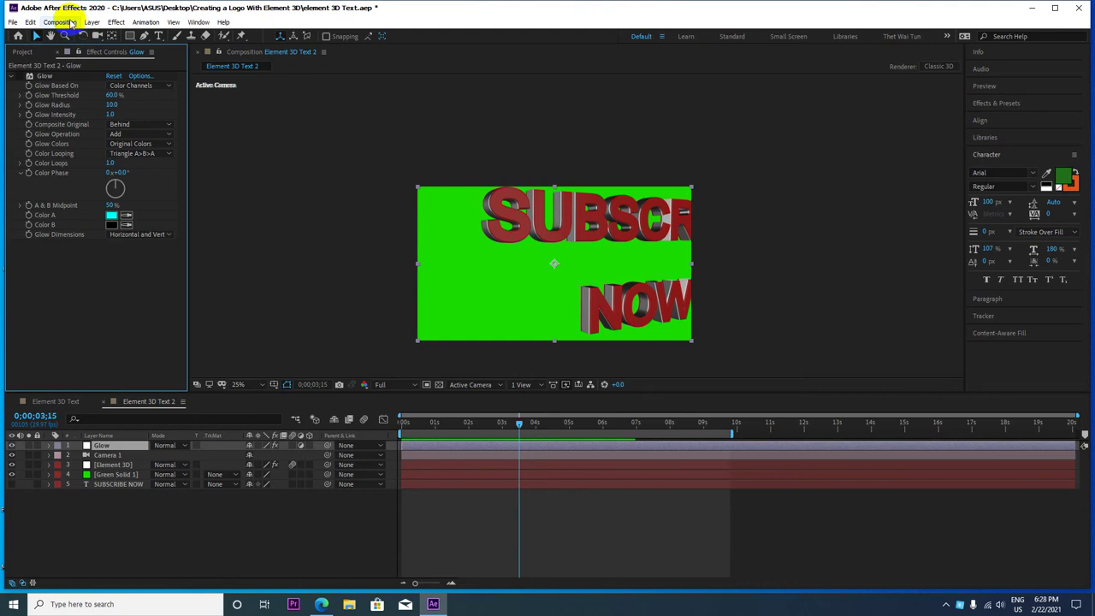
{"action": "left_click", "coordinate": [72, 24]}
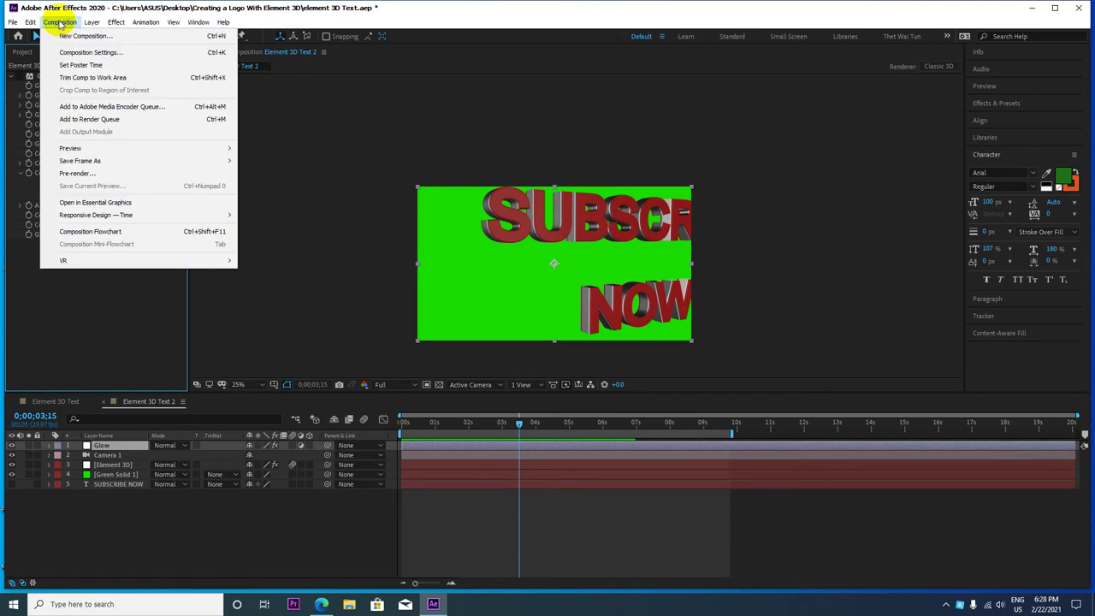
{"action": "left_click", "coordinate": [73, 36]}
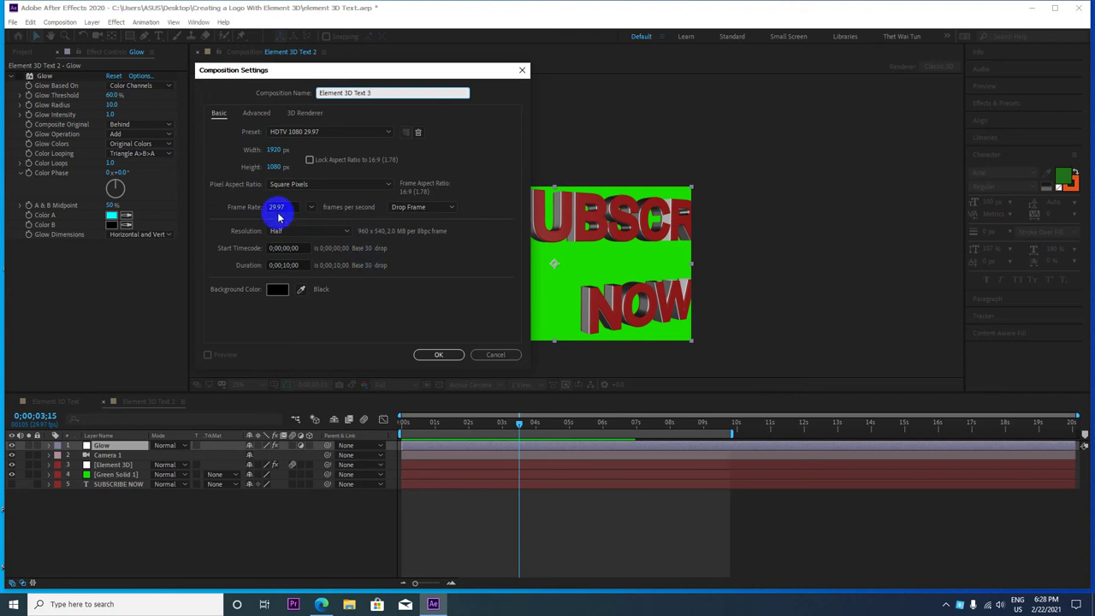
{"action": "left_click", "coordinate": [438, 354]}
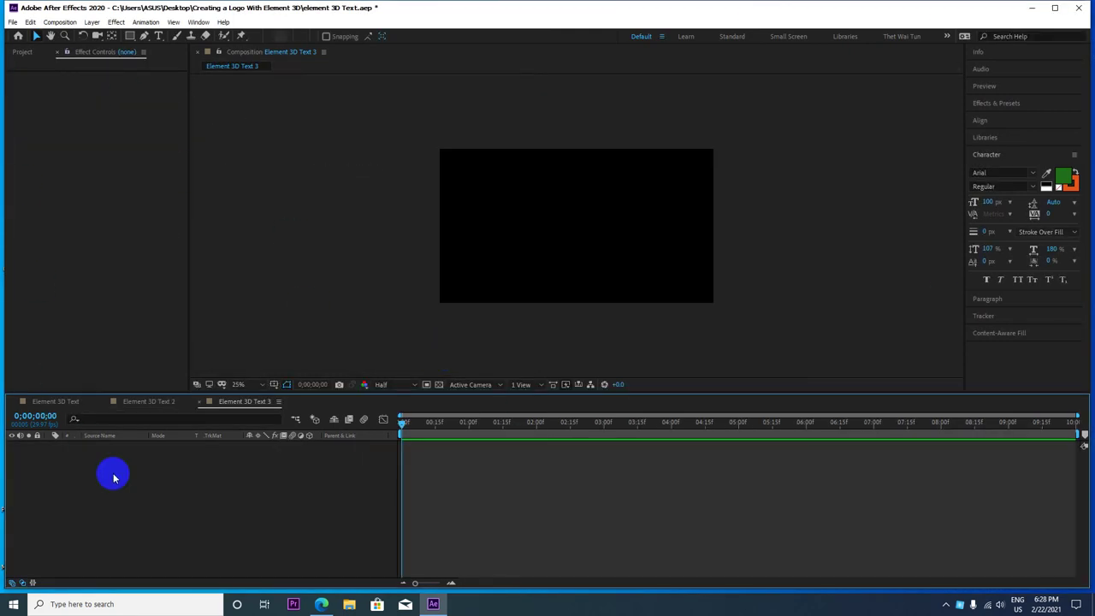
Add a green solid layer named Green BG and enlarge the composition view.
{"action": "right_click", "coordinate": [151, 504]}
{"action": "mouse_move", "coordinate": [240, 382]}
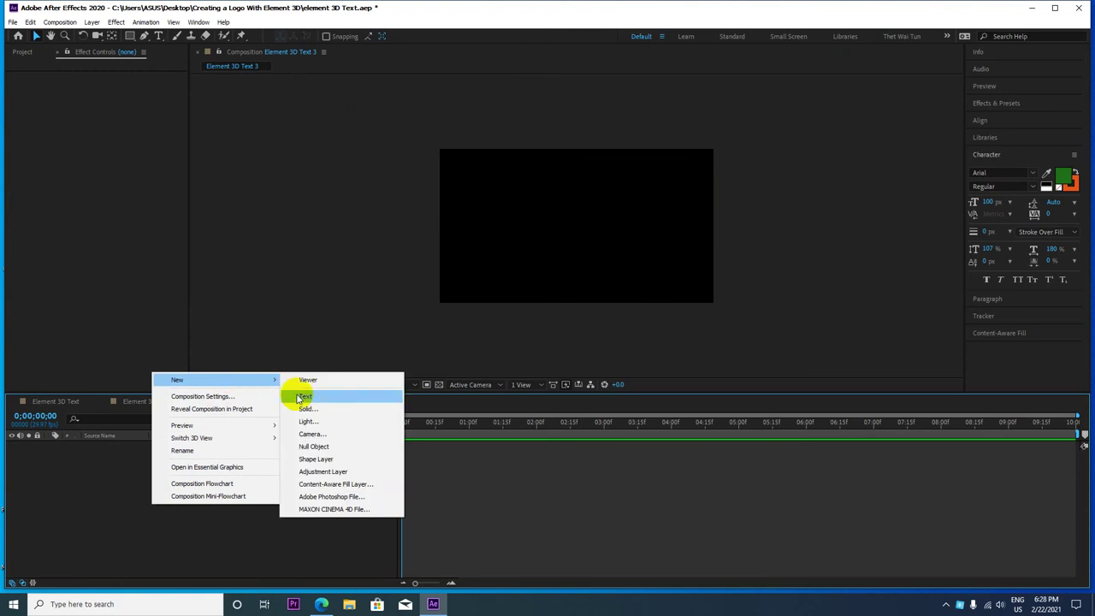
{"action": "left_click", "coordinate": [310, 409]}
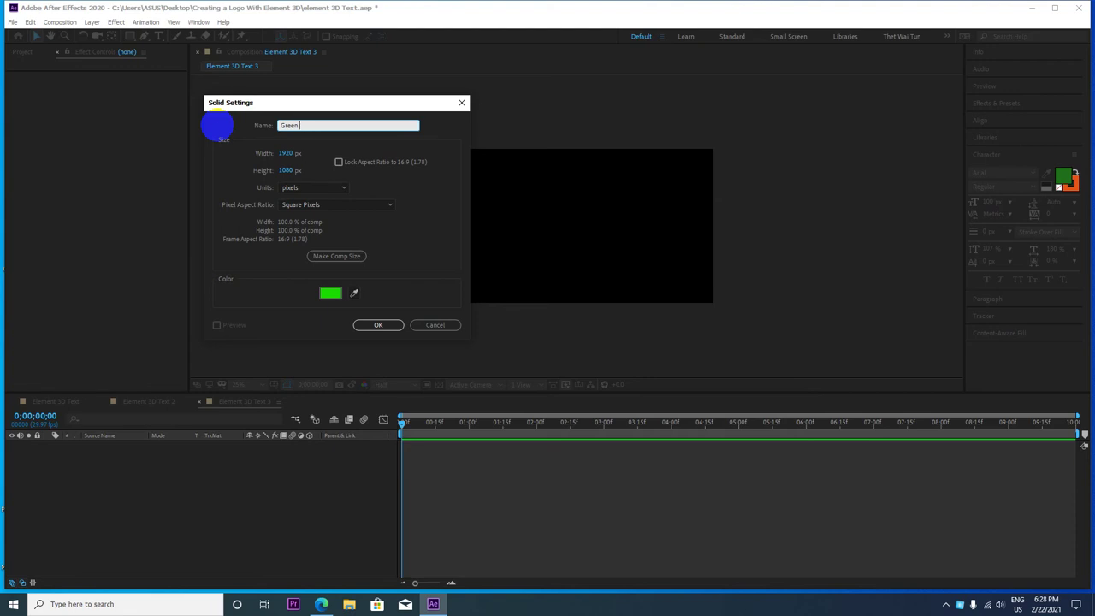
{"action": "key", "text": "Return"}
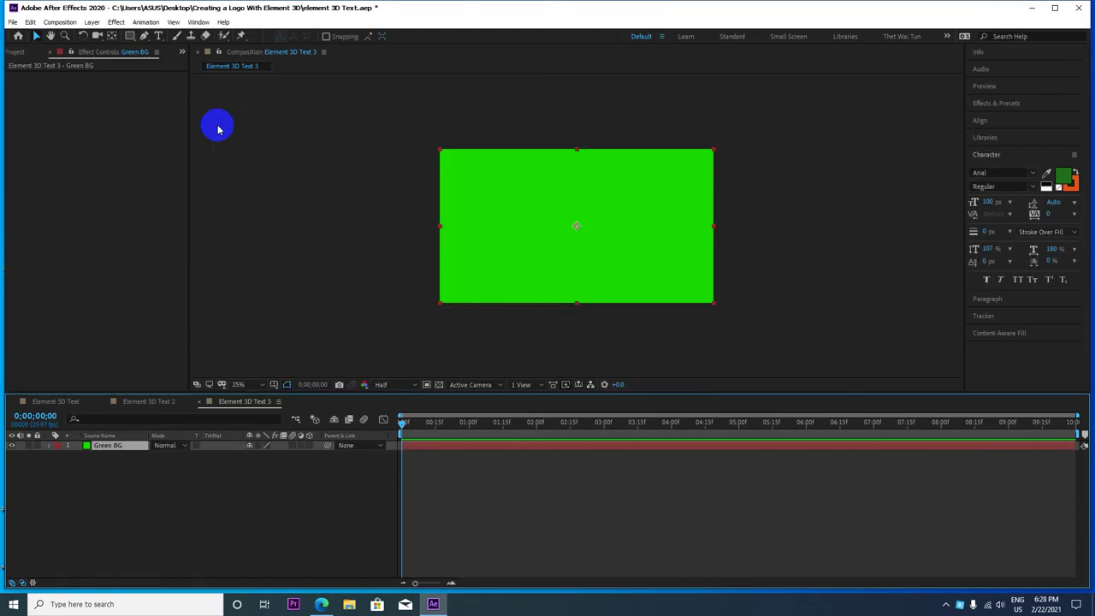
{"action": "key", "text": "period"}
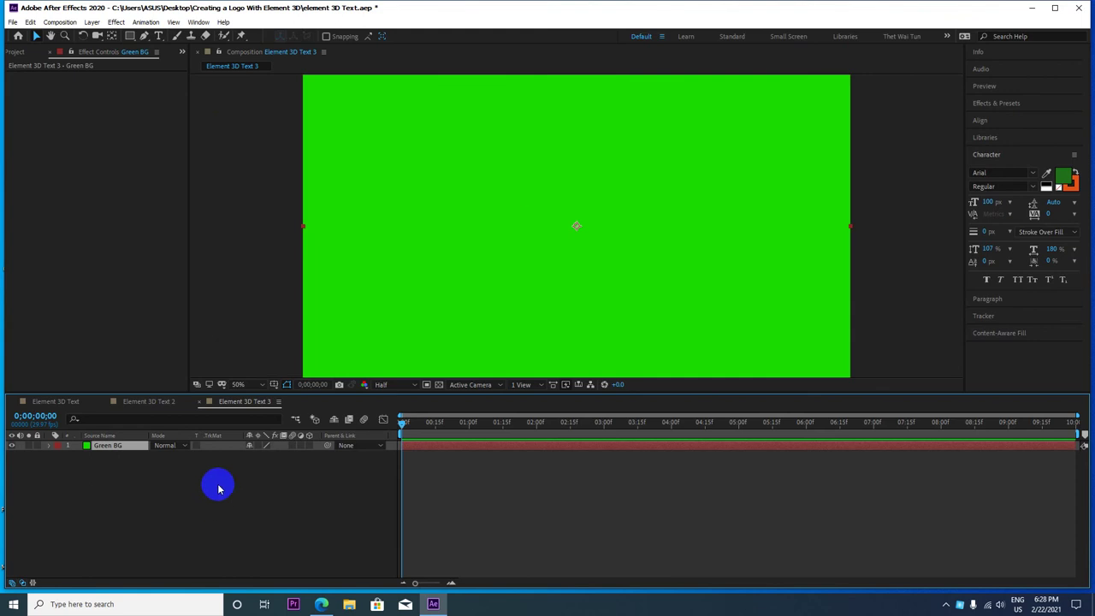
Add a white text layer reading 'MITDC'.
{"action": "right_click", "coordinate": [195, 402]}
{"action": "mouse_move", "coordinate": [291, 410]}
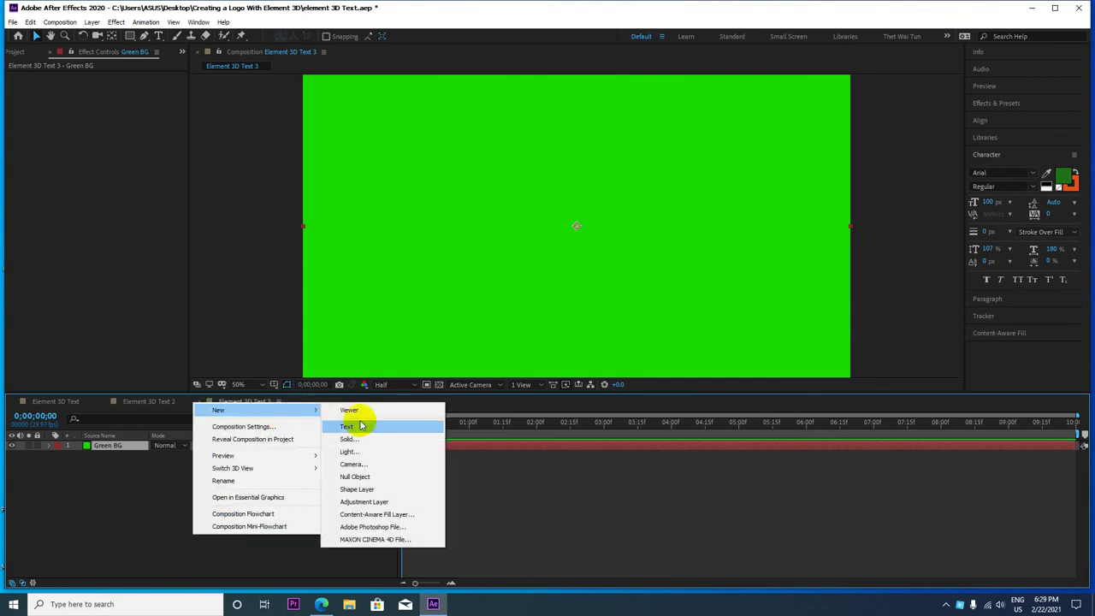
{"action": "left_click", "coordinate": [347, 423]}
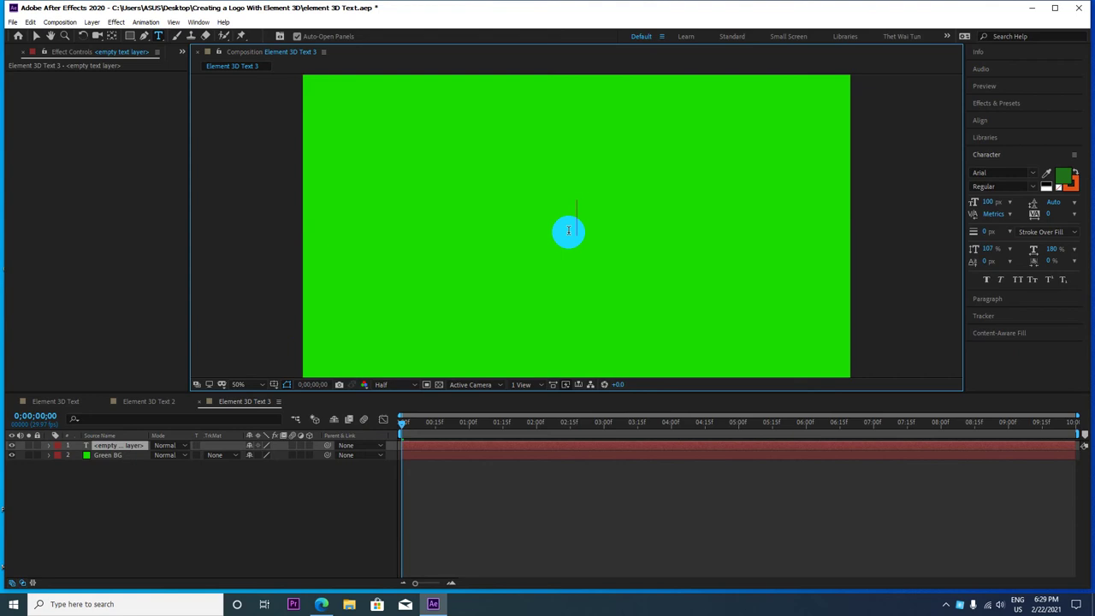
{"action": "type", "text": "MITDC"}
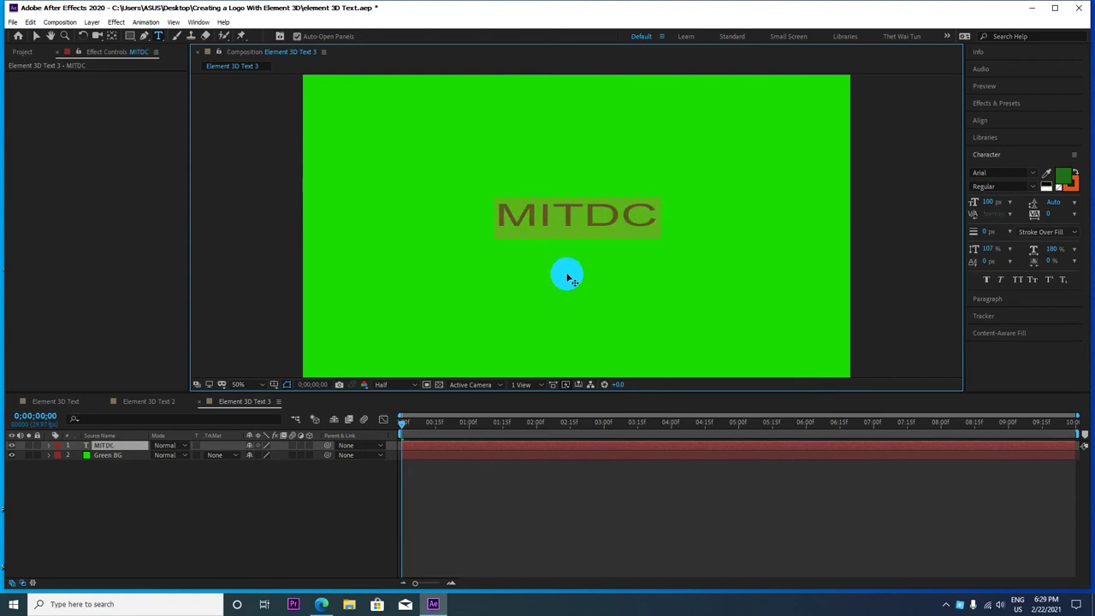
{"action": "left_click", "coordinate": [1067, 182]}
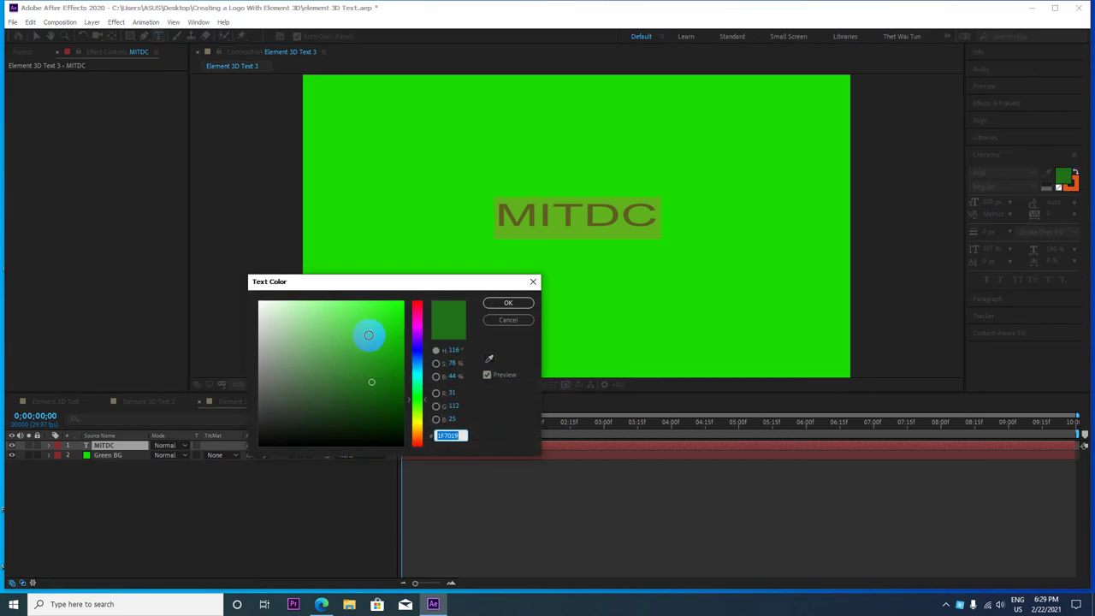
{"action": "left_click_drag", "start_coordinate": [367, 334], "coordinate": [0, 232]}
{"action": "left_click", "coordinate": [503, 305]}
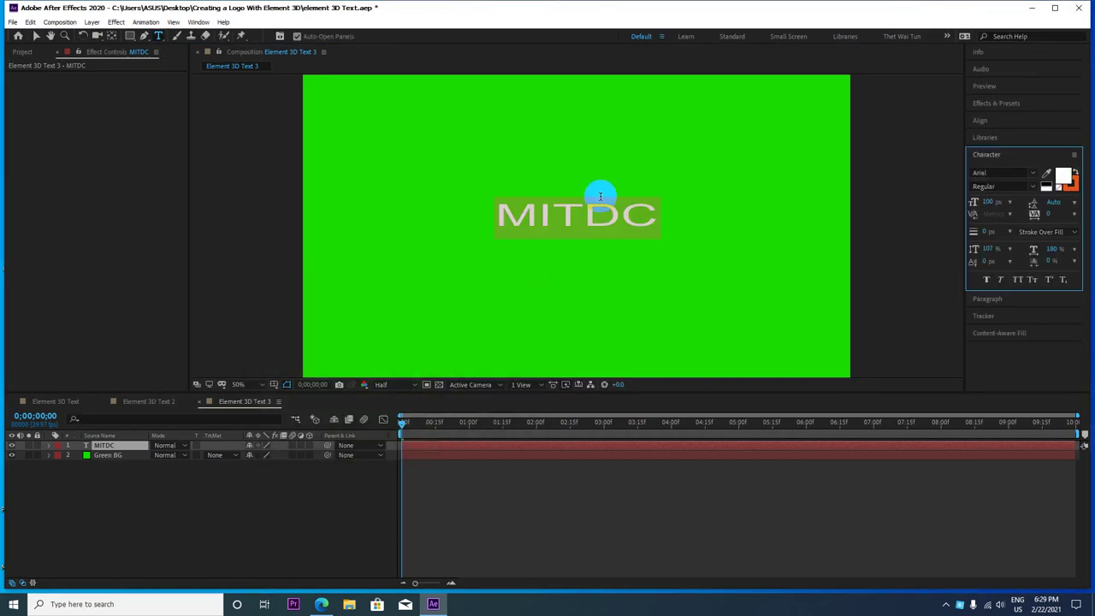
Increase the MITDC text's font size from 100 px to 204 px, then select Green BG.
{"action": "left_click", "coordinate": [121, 456]}
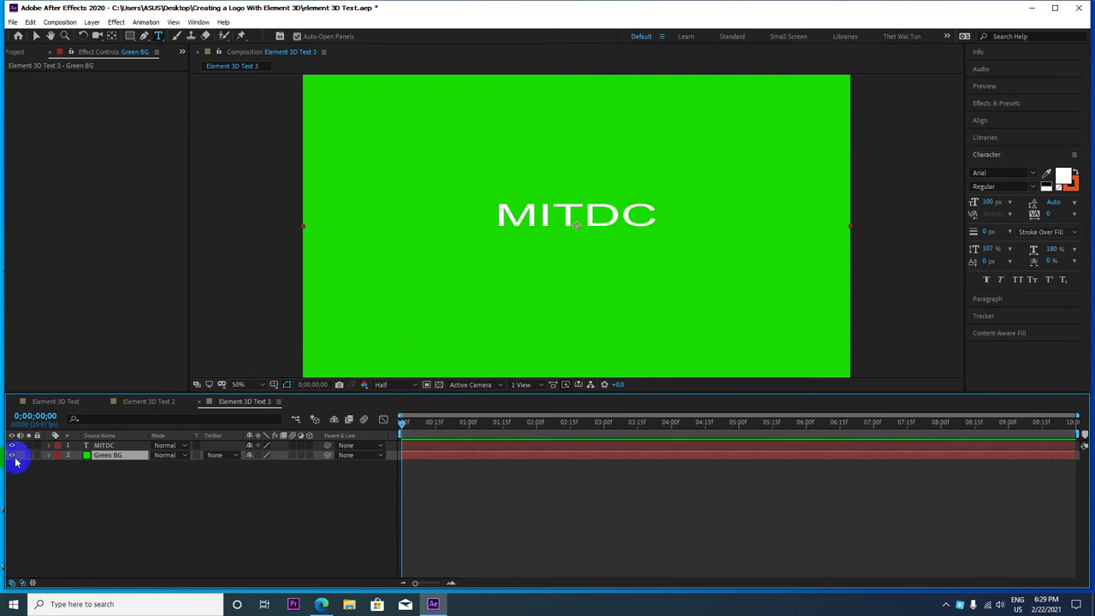
{"action": "key", "text": "Caps_Lock"}
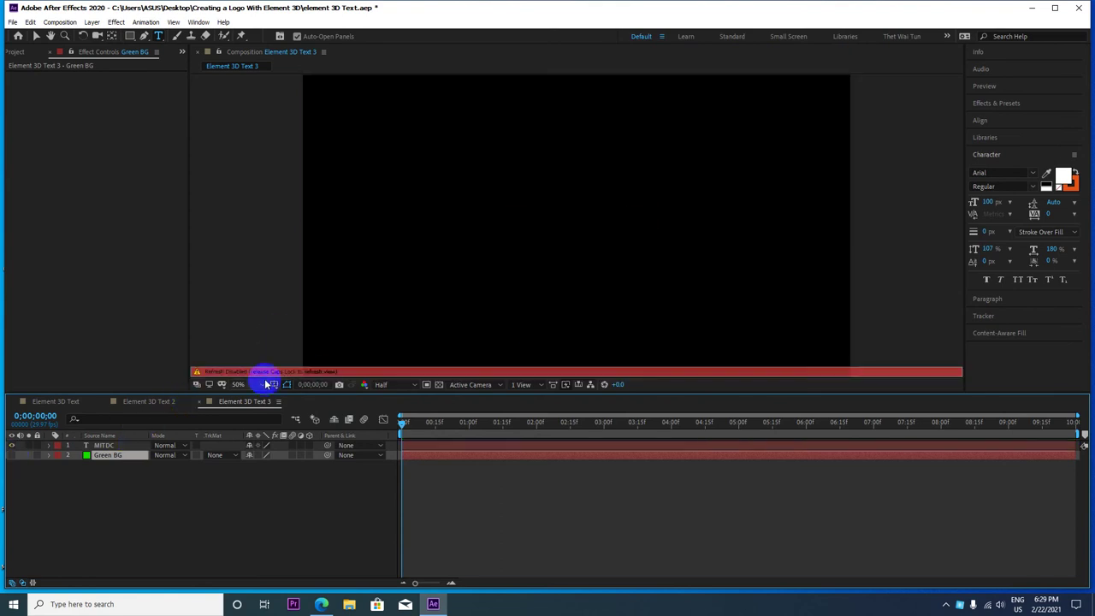
{"action": "key", "text": "Caps_Lock"}
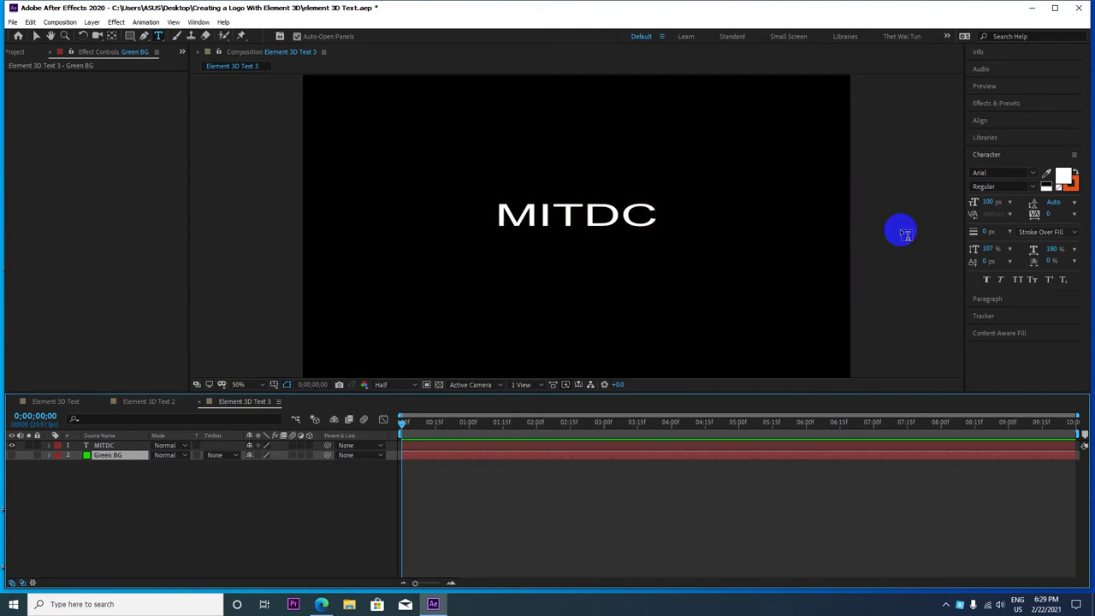
{"action": "left_click", "coordinate": [35, 36]}
{"action": "left_click", "coordinate": [104, 445]}
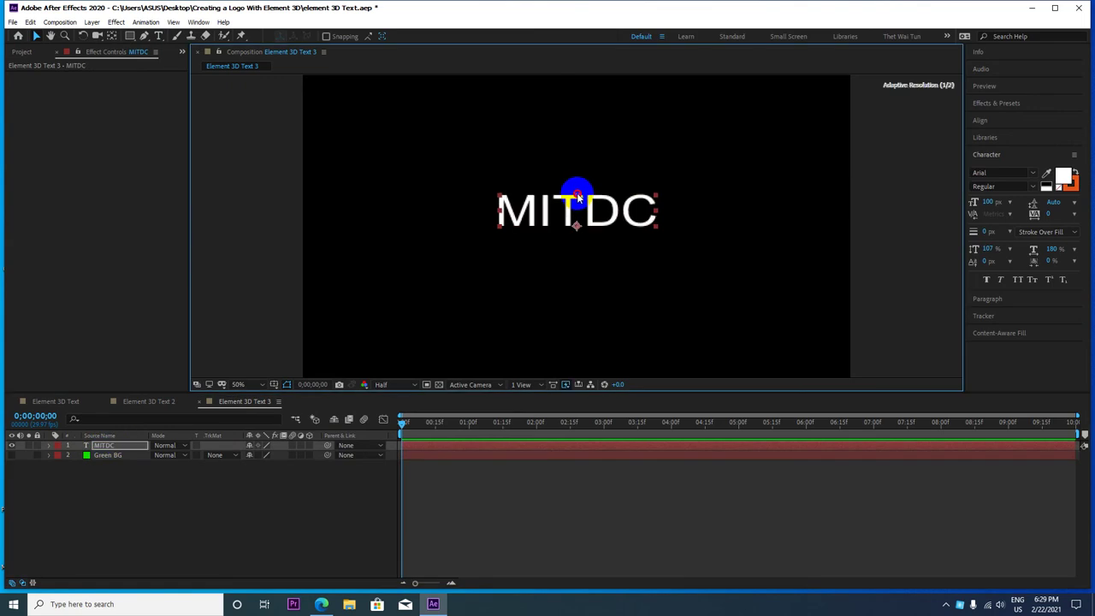
{"action": "key", "text": "slash"}
{"action": "key", "text": "comma"}
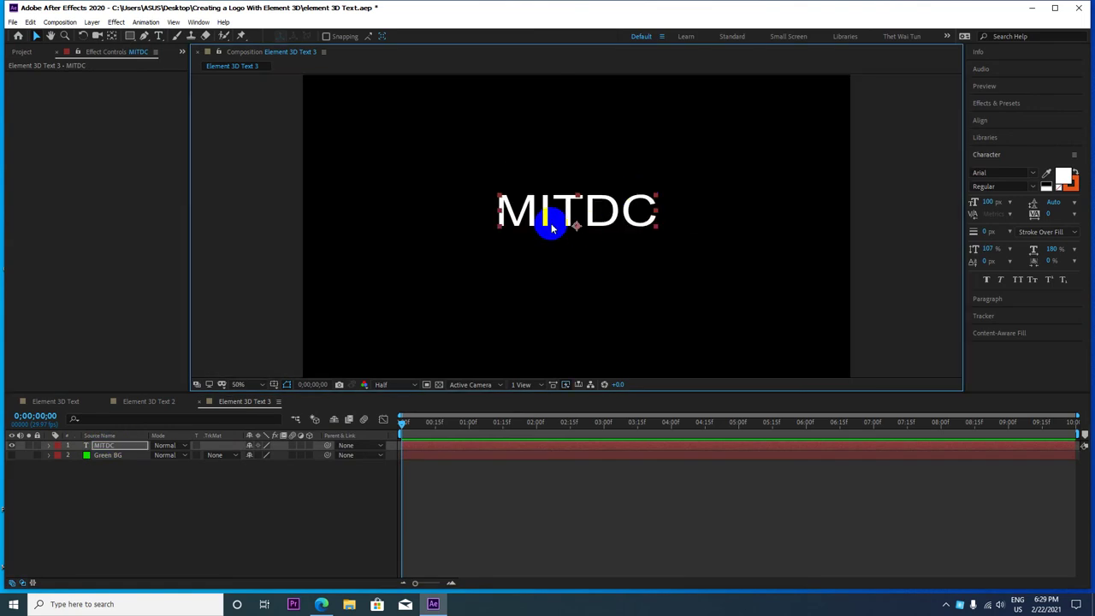
{"action": "left_click_drag", "start_coordinate": [988, 202], "coordinate": [1048, 203]}
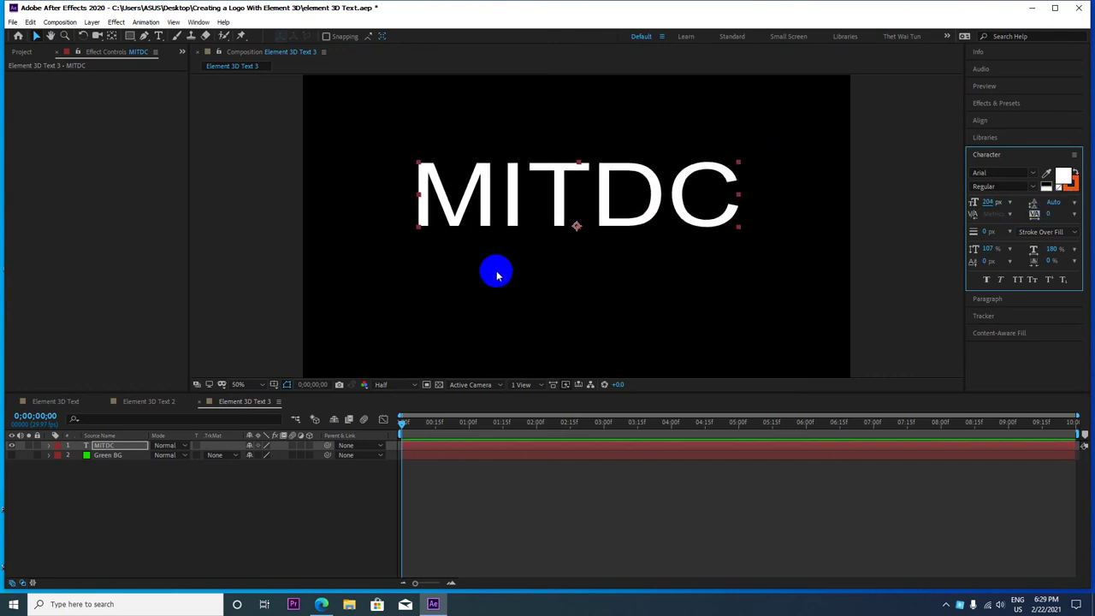
{"action": "left_click", "coordinate": [113, 455]}
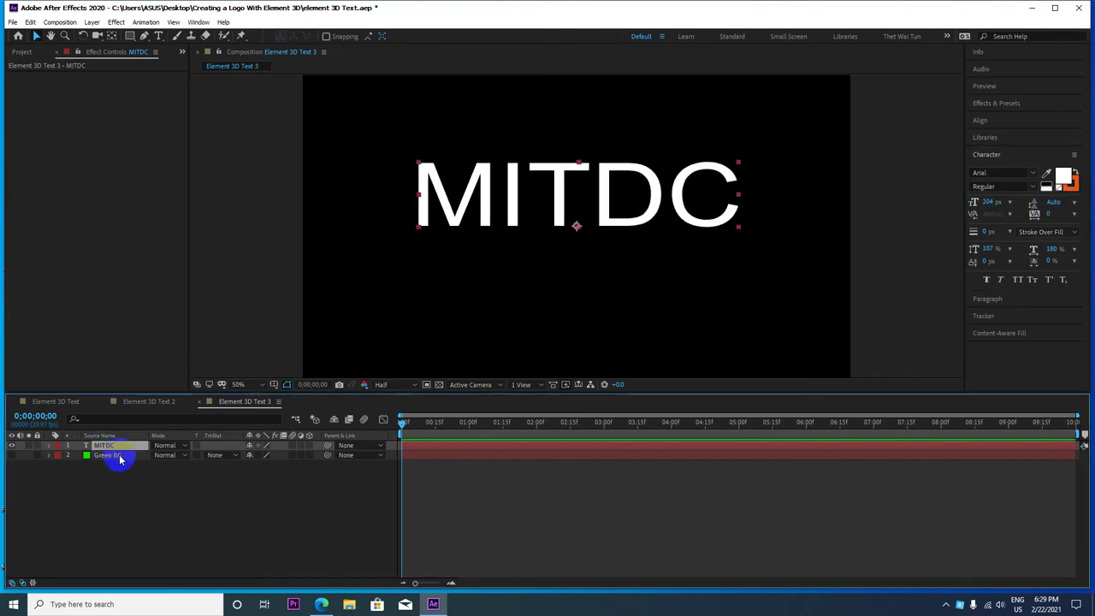
{"action": "left_click", "coordinate": [111, 459]}
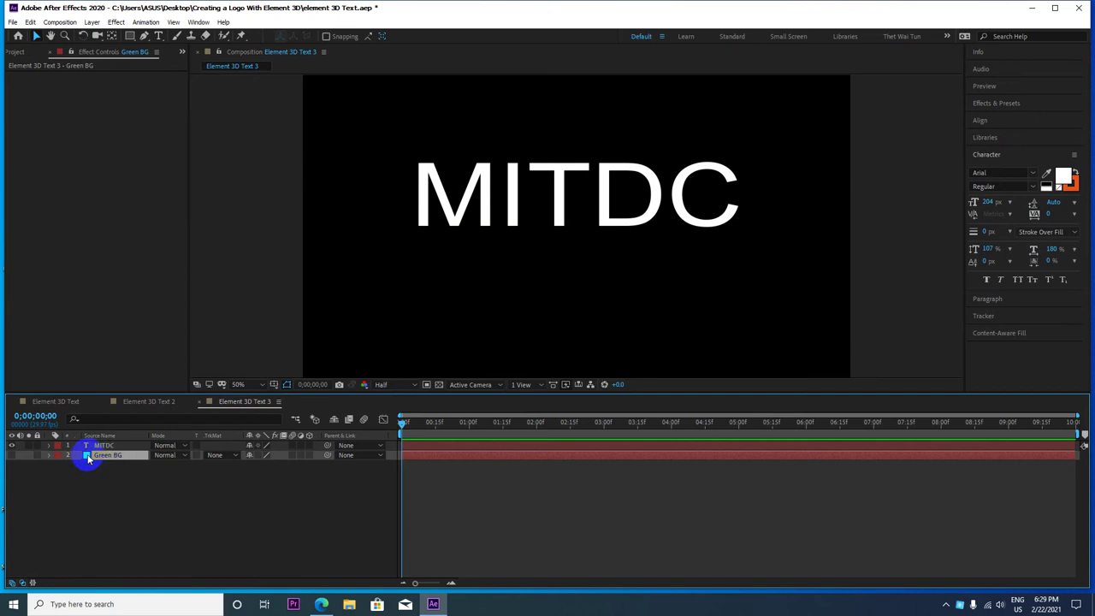
{"action": "key", "text": "ctrl+a"}
Add a composition-sized solid layer named Element.
{"action": "right_click", "coordinate": [122, 493]}
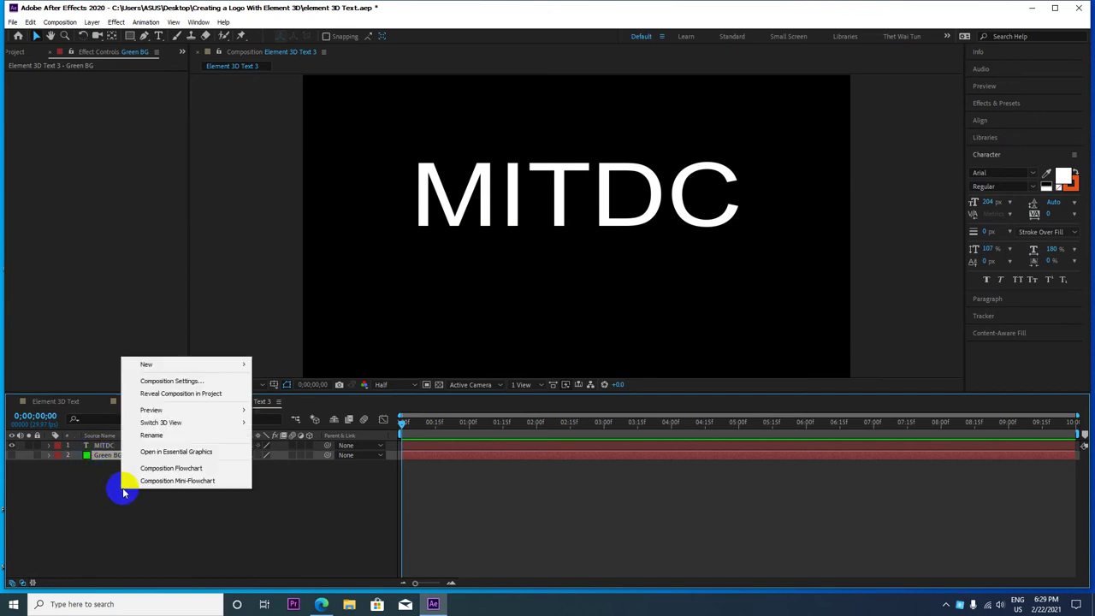
{"action": "left_click", "coordinate": [232, 363]}
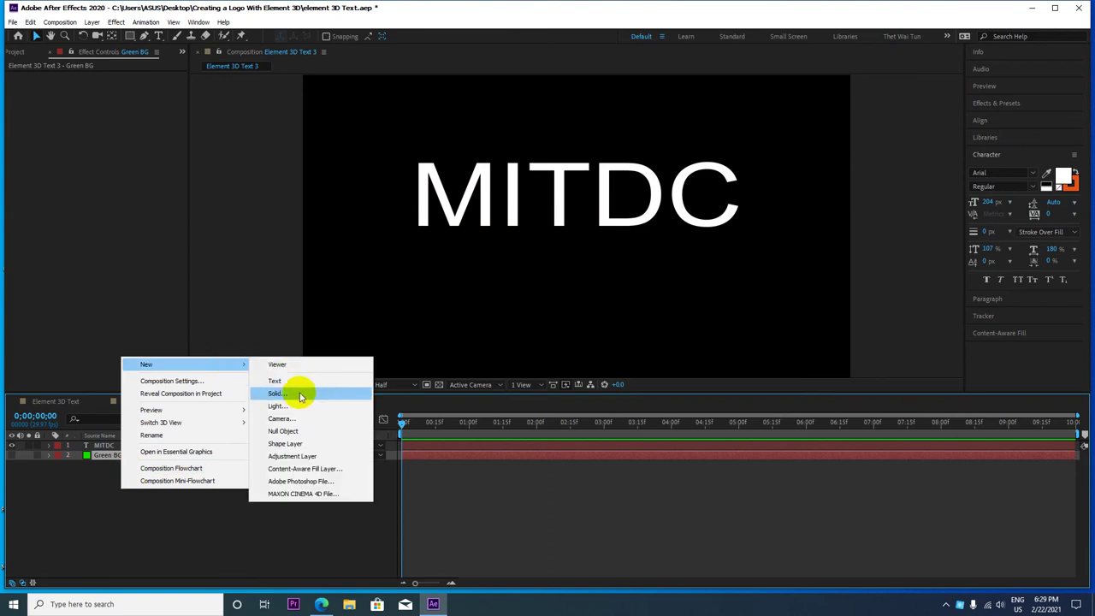
{"action": "left_click", "coordinate": [301, 395]}
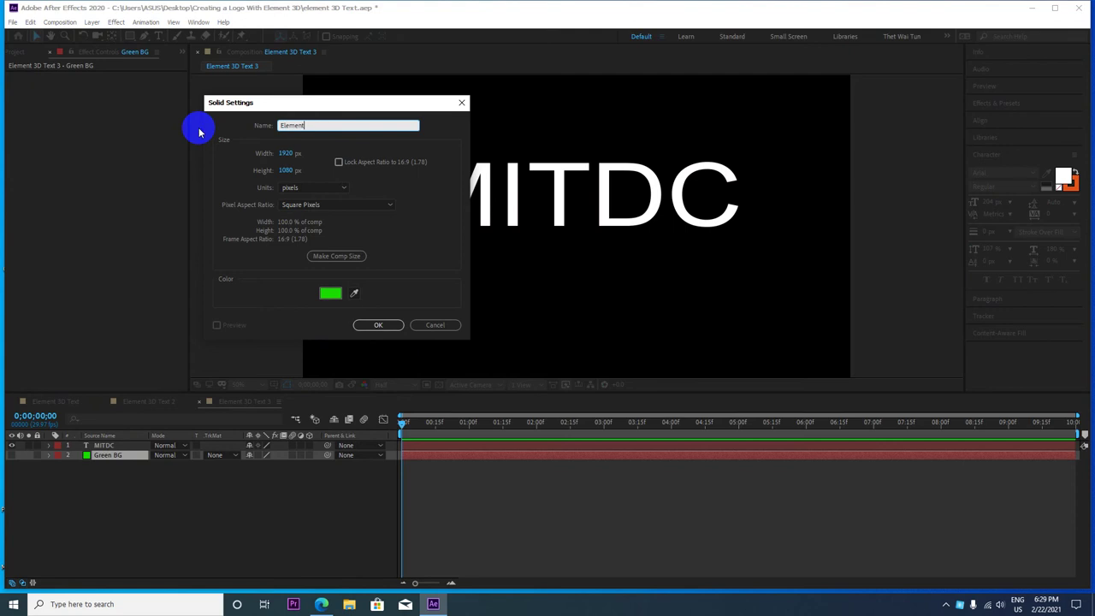
{"action": "left_click", "coordinate": [336, 256]}
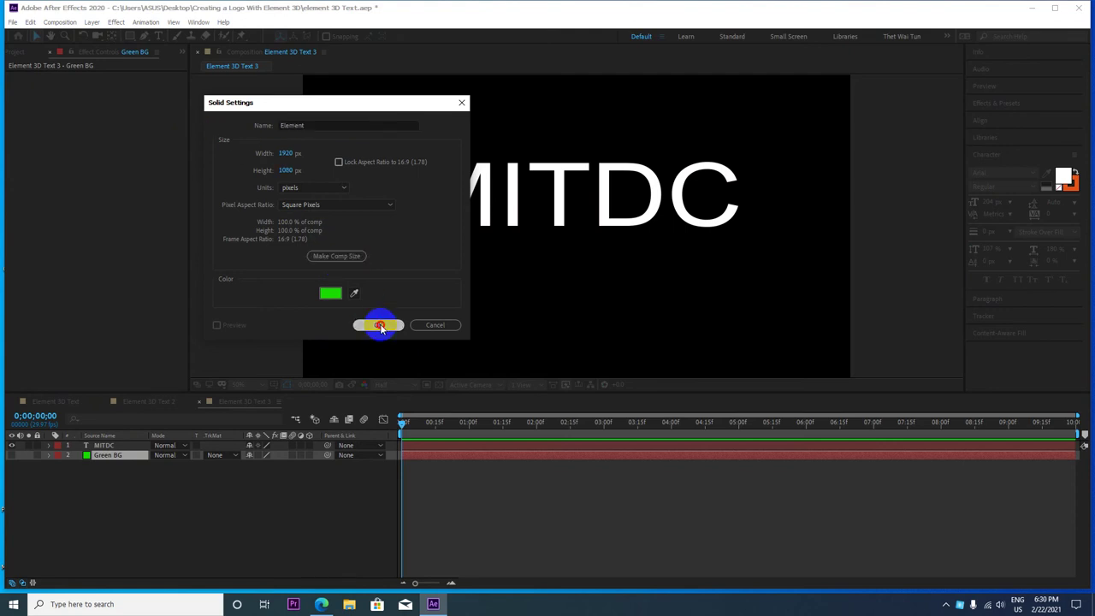
{"action": "left_click", "coordinate": [378, 324]}
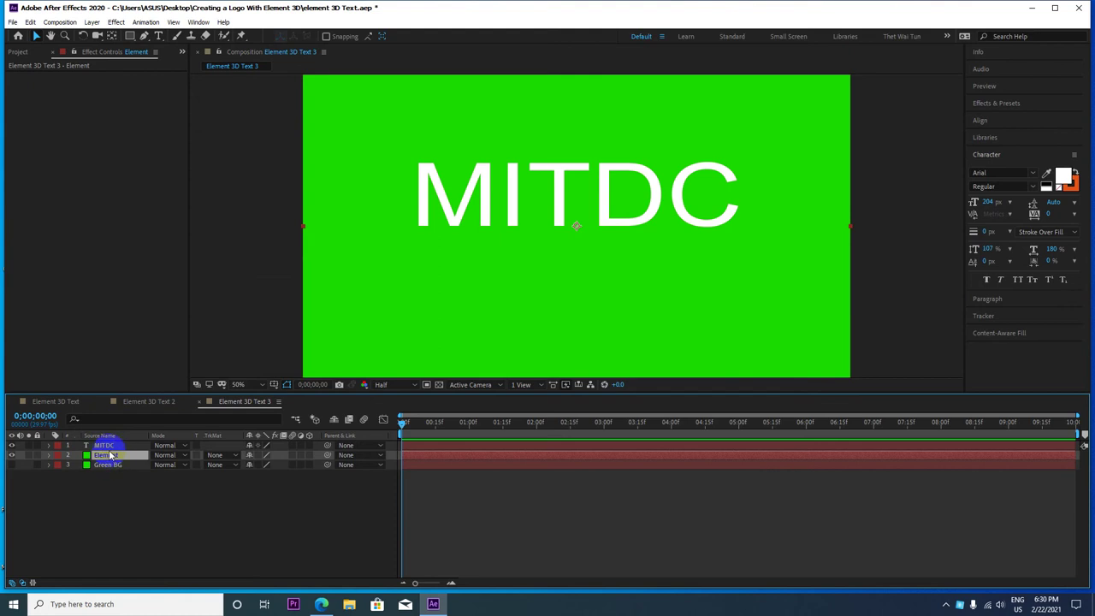
Apply the Element 3D effect to the Element solid via the 'elem' effect search.
{"action": "key", "text": "ctrl+space"}
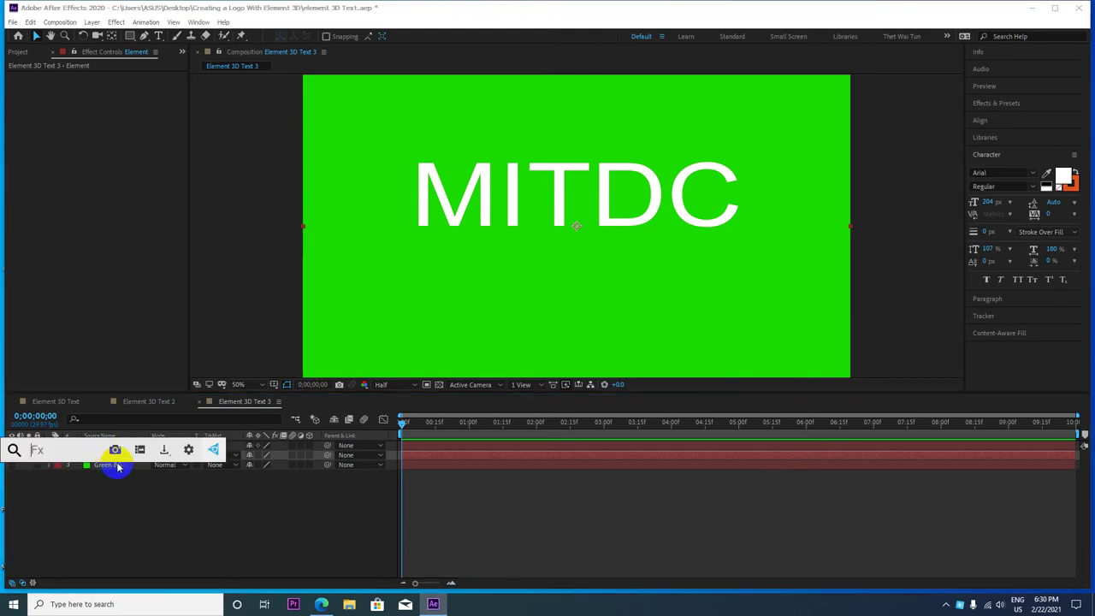
{"action": "type", "text": "elem"}
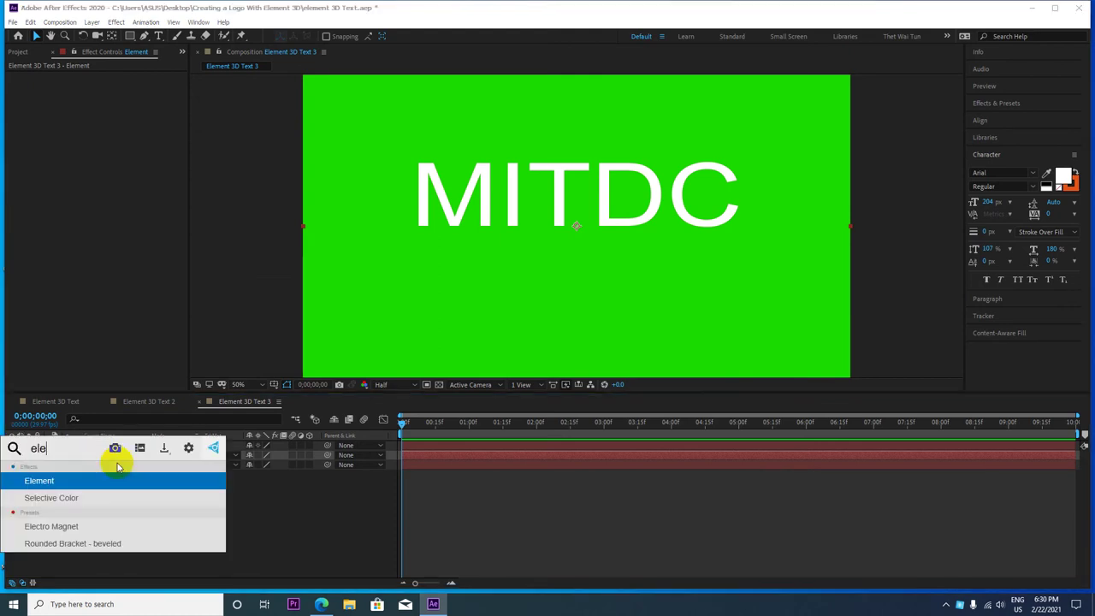
{"action": "left_click", "coordinate": [89, 476]}
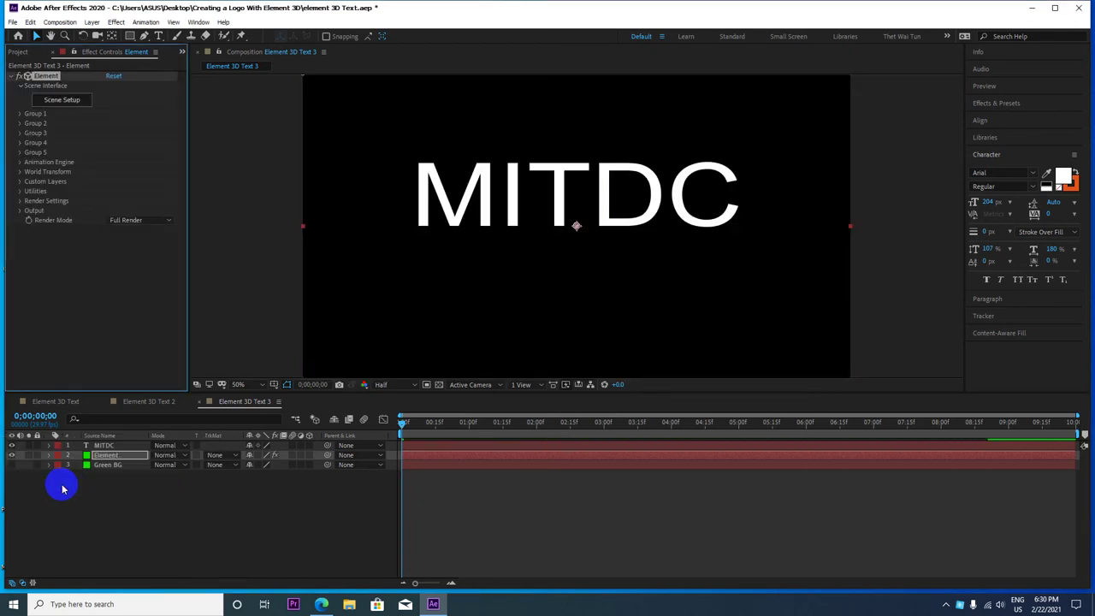
Set Element's Custom Text and Masks Path Layer 1 to MITDC, then open Scene Setup.
{"action": "left_click", "coordinate": [20, 183]}
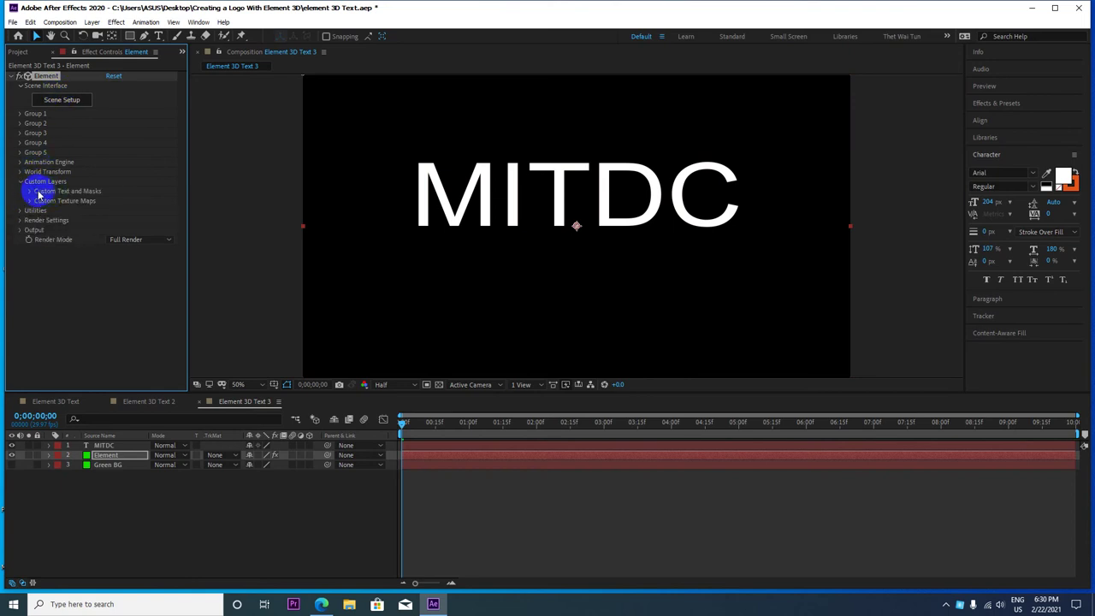
{"action": "left_click", "coordinate": [30, 192]}
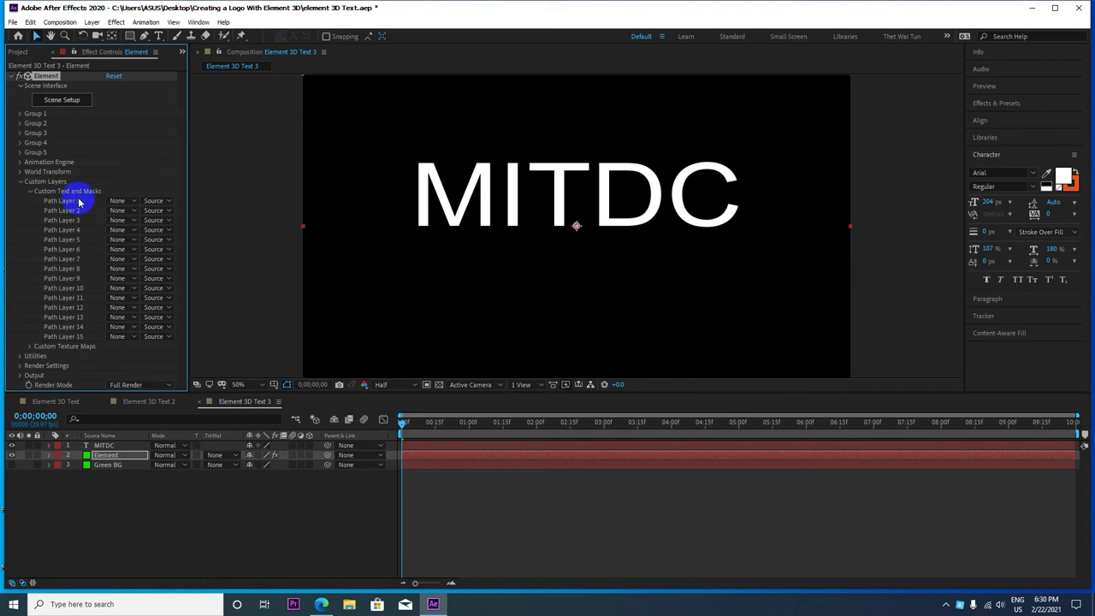
{"action": "left_click", "coordinate": [121, 202]}
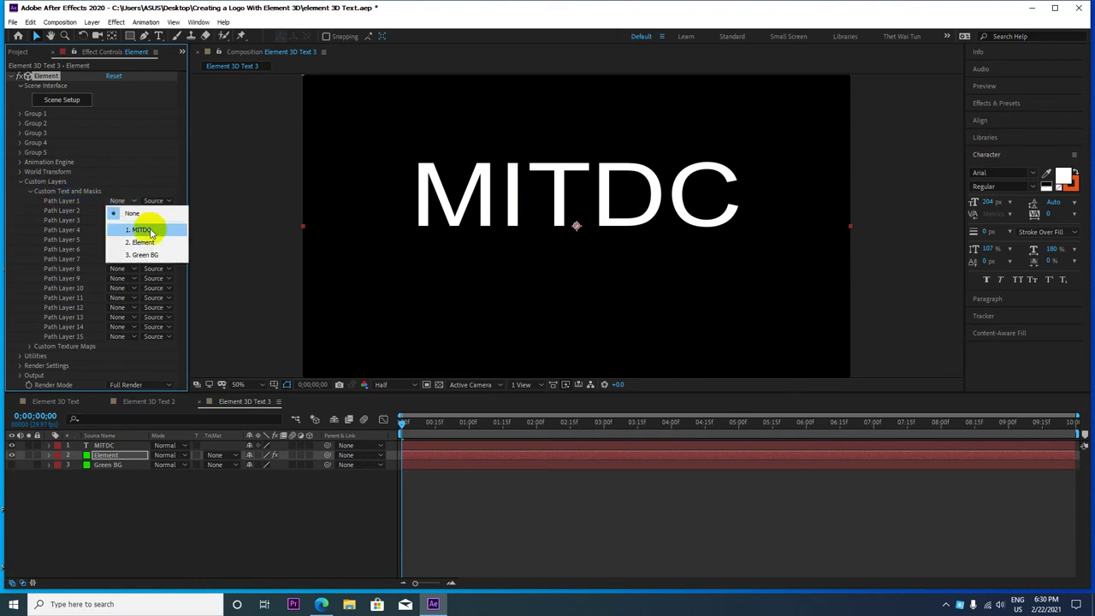
{"action": "left_click", "coordinate": [150, 230]}
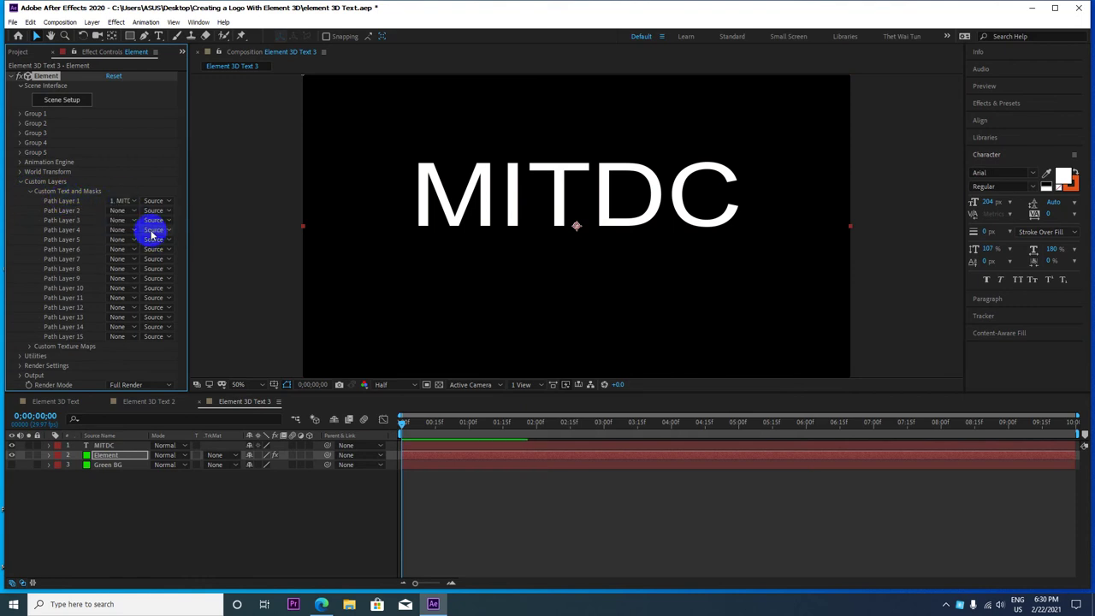
{"action": "left_click", "coordinate": [59, 100]}
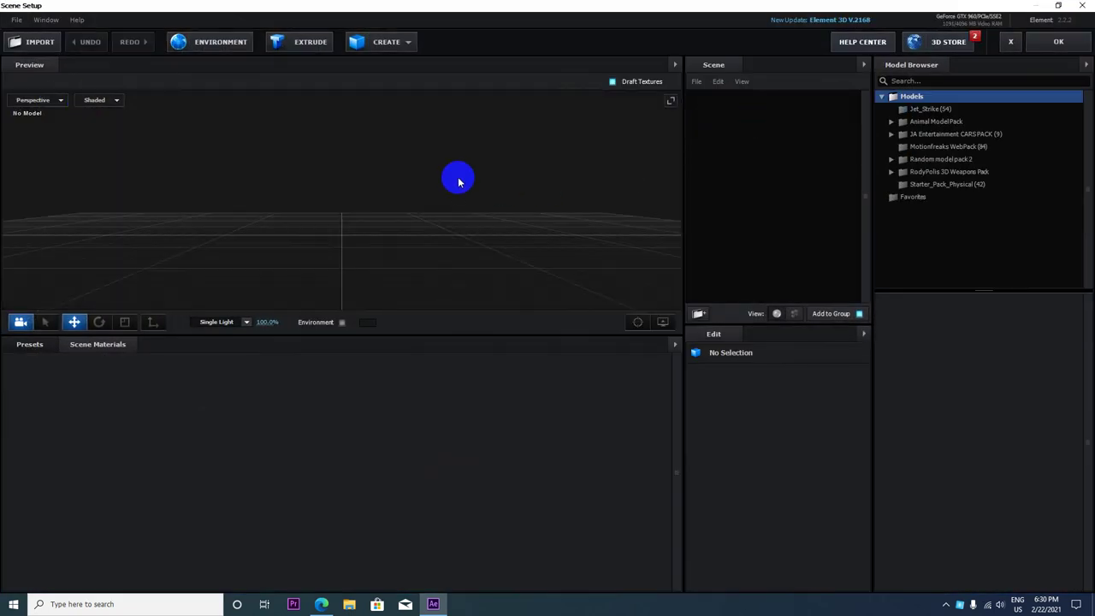
Extrude the MITDC text and apply the Physical Metal_Diffused material to the model.
{"action": "left_click", "coordinate": [306, 44]}
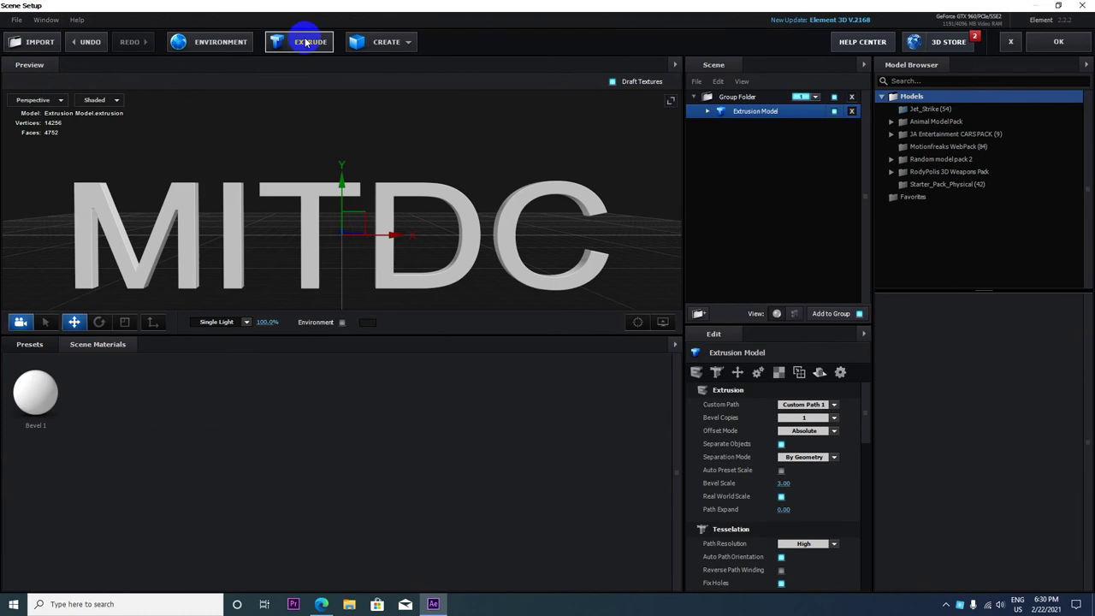
{"action": "left_click_drag", "start_coordinate": [332, 154], "coordinate": [282, 282]}
{"action": "left_click", "coordinate": [29, 344]}
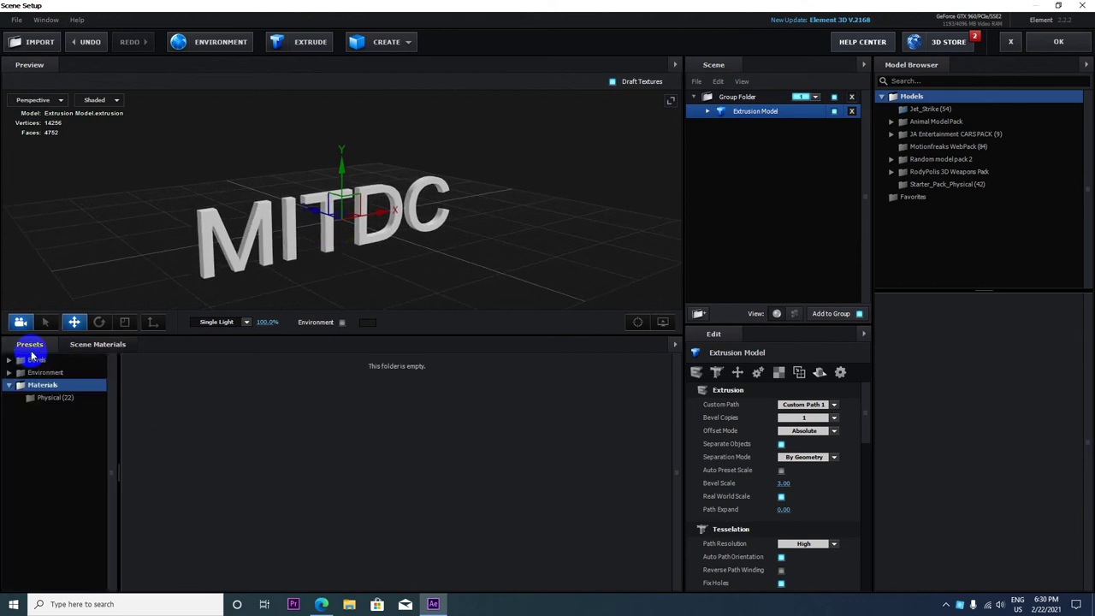
{"action": "left_click", "coordinate": [32, 399]}
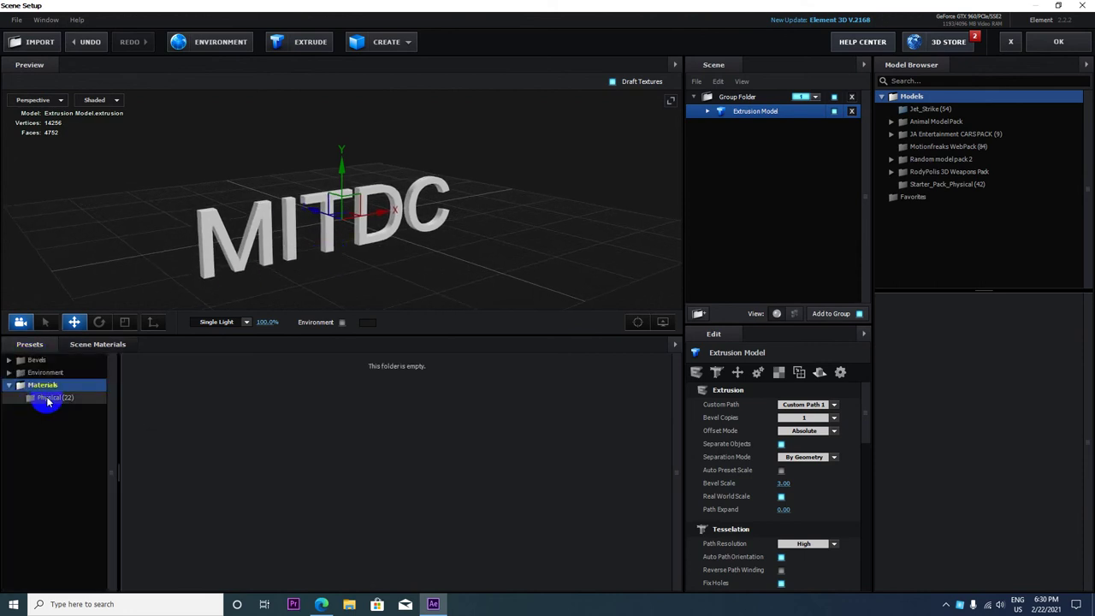
{"action": "left_click", "coordinate": [46, 399]}
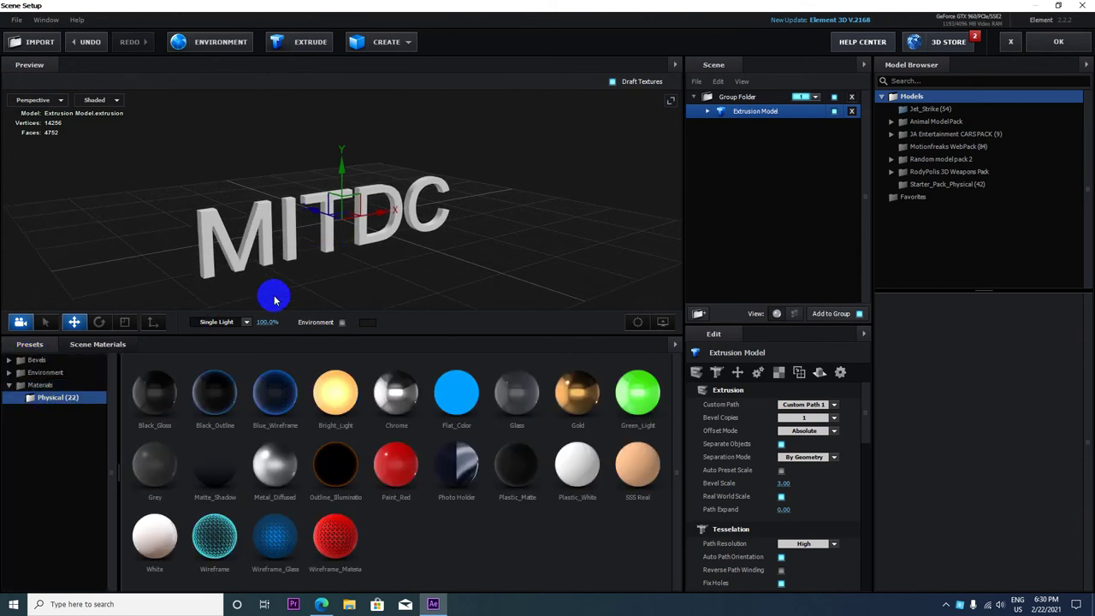
{"action": "left_click", "coordinate": [276, 466]}
{"action": "left_click_drag", "start_coordinate": [277, 466], "coordinate": [366, 250]}
{"action": "scroll", "coordinate": [367, 243], "scroll_direction": "up", "scroll_amount": 10}
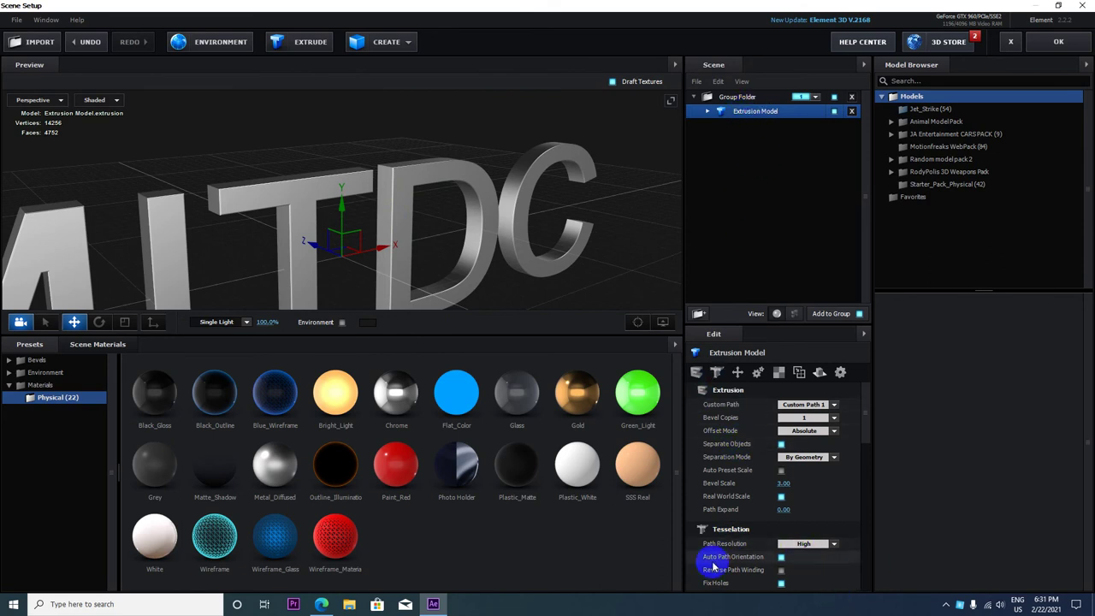
{"action": "left_click", "coordinate": [766, 126]}
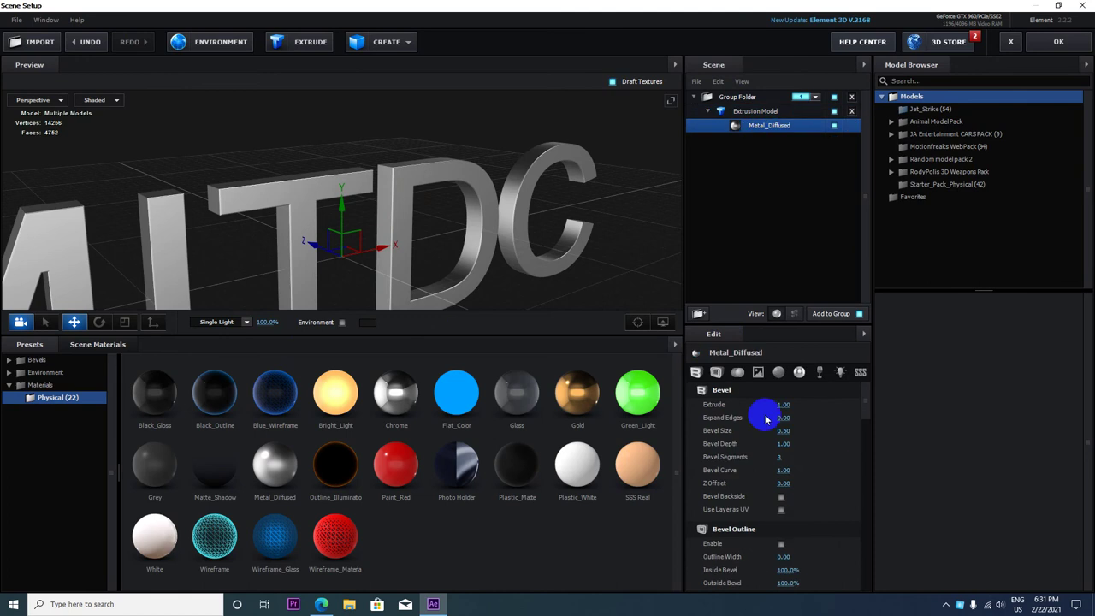
Compare Low and Extreme path resolution on the MITDC extrusion model.
{"action": "left_click", "coordinate": [738, 113]}
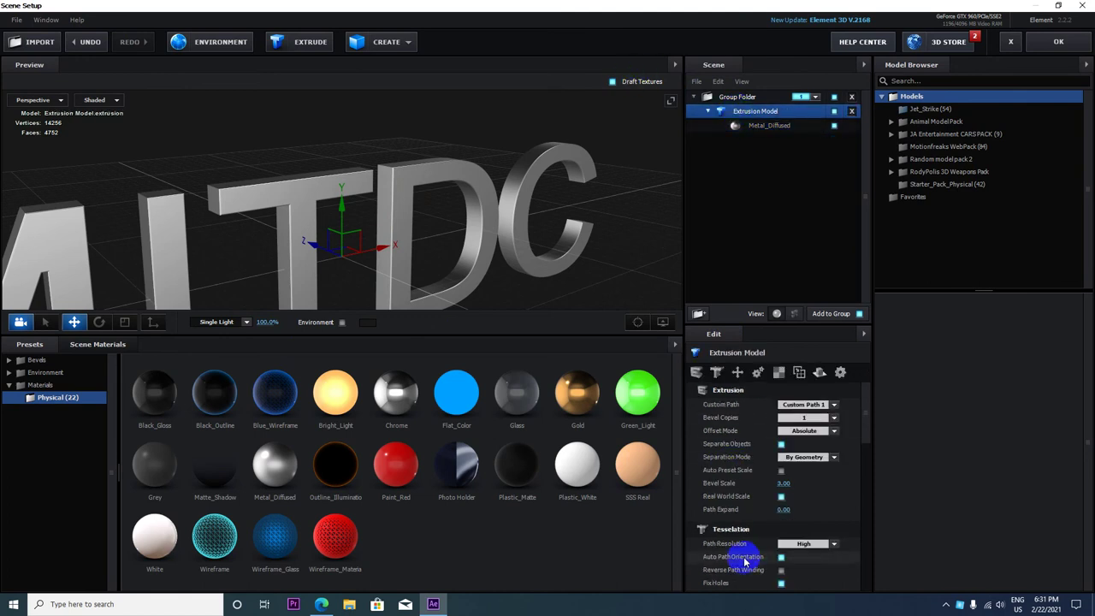
{"action": "scroll", "coordinate": [745, 518], "scroll_direction": "down", "scroll_amount": 3}
{"action": "left_click", "coordinate": [834, 467]}
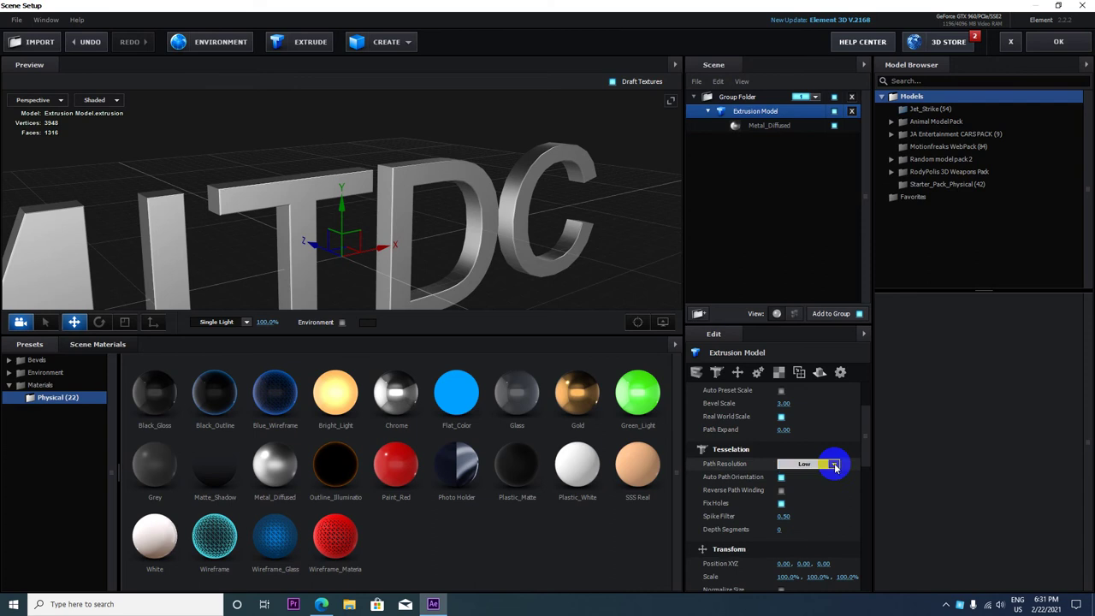
{"action": "left_click", "coordinate": [834, 467]}
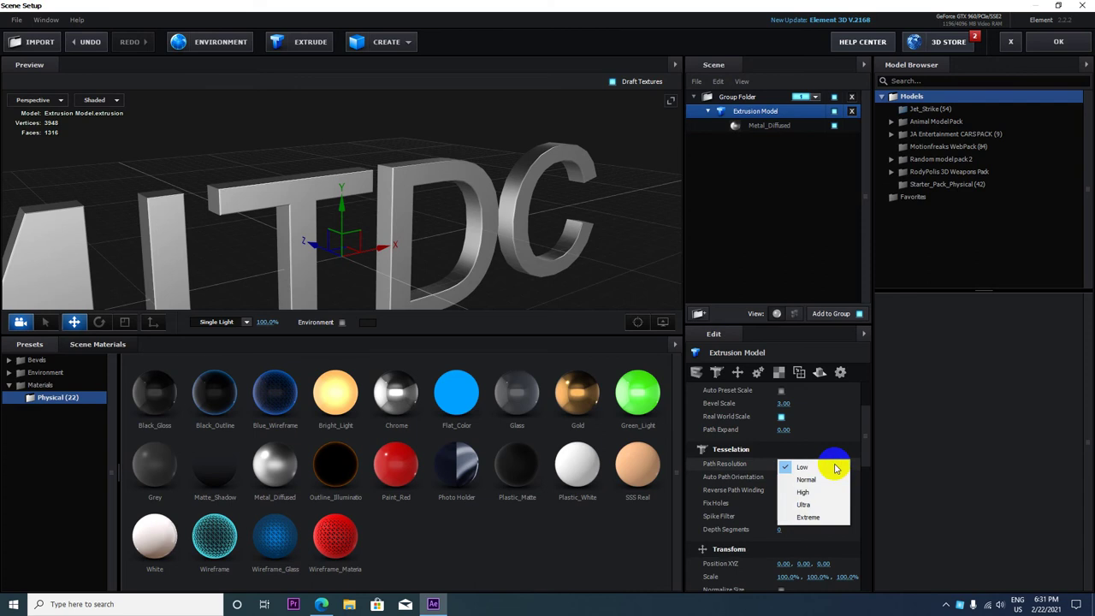
{"action": "left_click", "coordinate": [819, 519]}
{"action": "scroll", "coordinate": [262, 181], "scroll_direction": "up", "scroll_amount": 5}
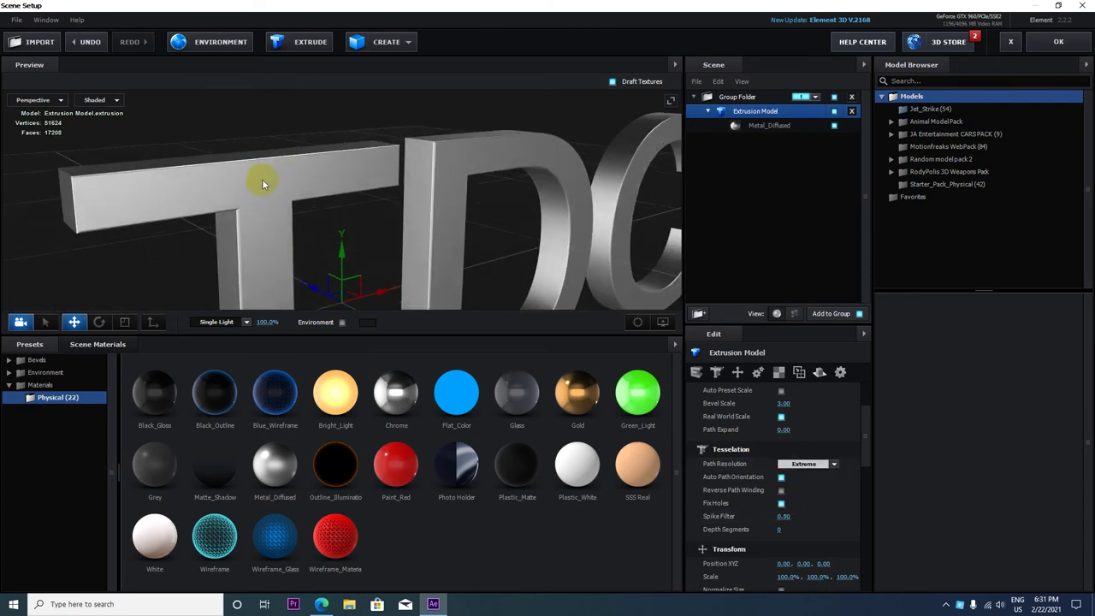
{"action": "scroll", "coordinate": [287, 166], "scroll_direction": "up", "scroll_amount": 3}
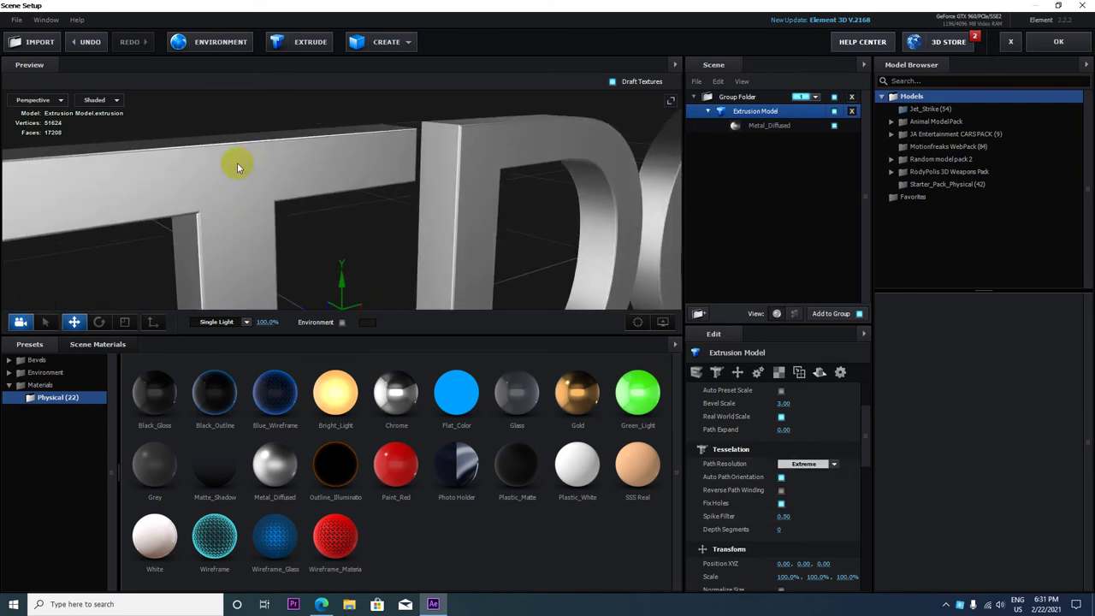
{"action": "left_click", "coordinate": [833, 465]}
{"action": "left_click", "coordinate": [808, 473]}
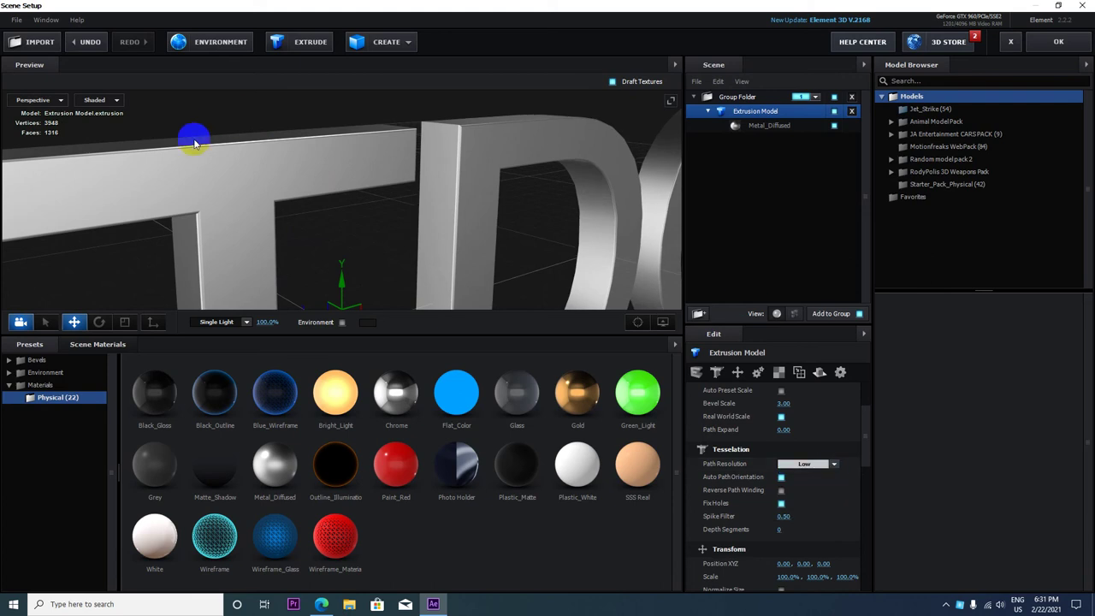
{"action": "left_click_drag", "start_coordinate": [196, 140], "coordinate": [287, 206]}
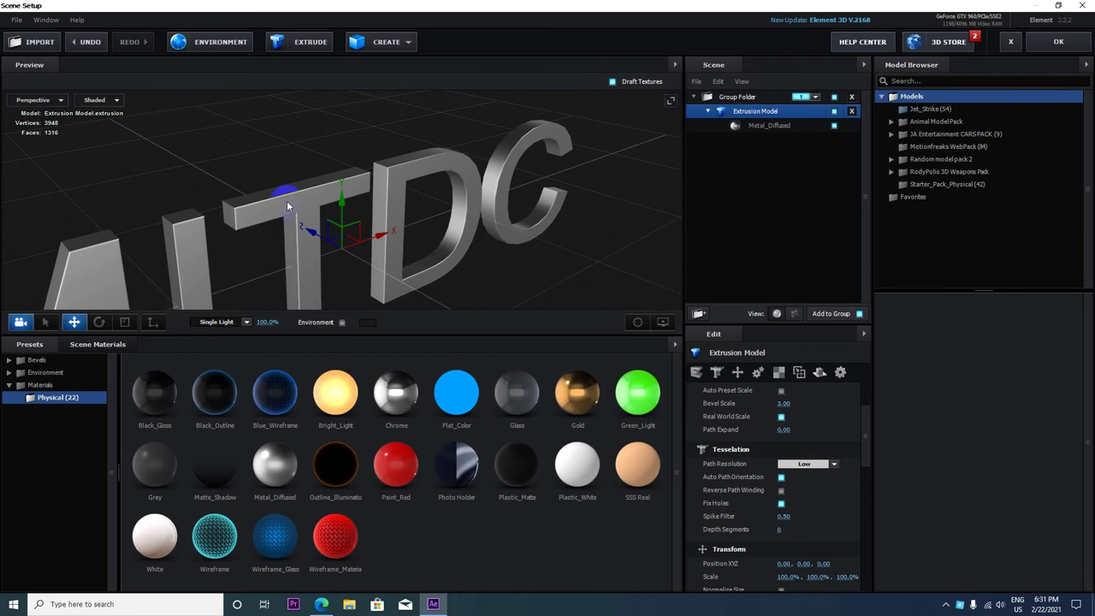
{"action": "left_click", "coordinate": [835, 464]}
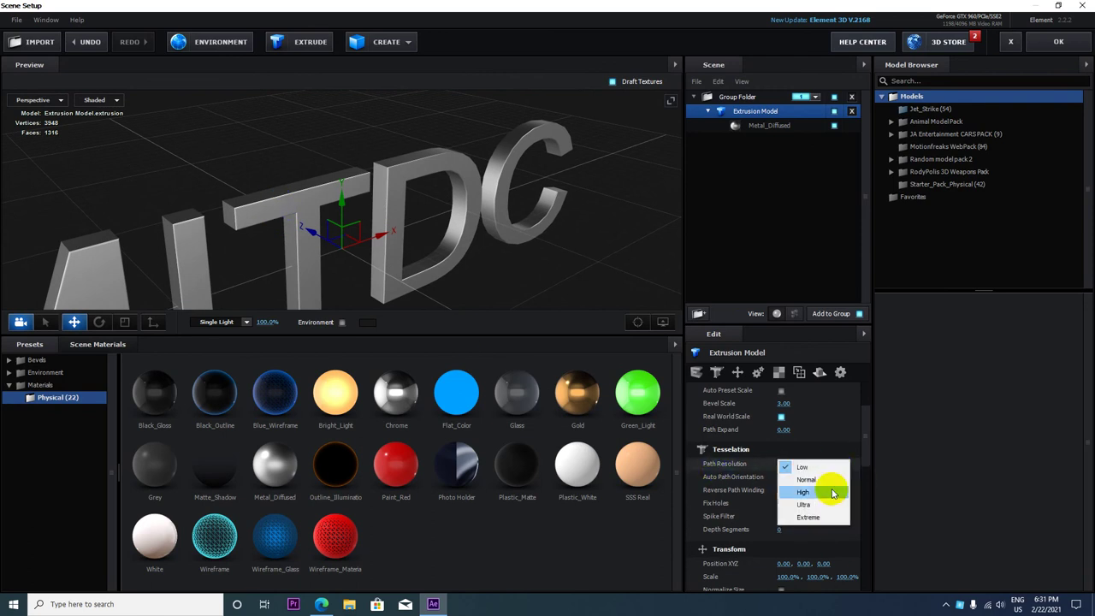
{"action": "left_click", "coordinate": [811, 519]}
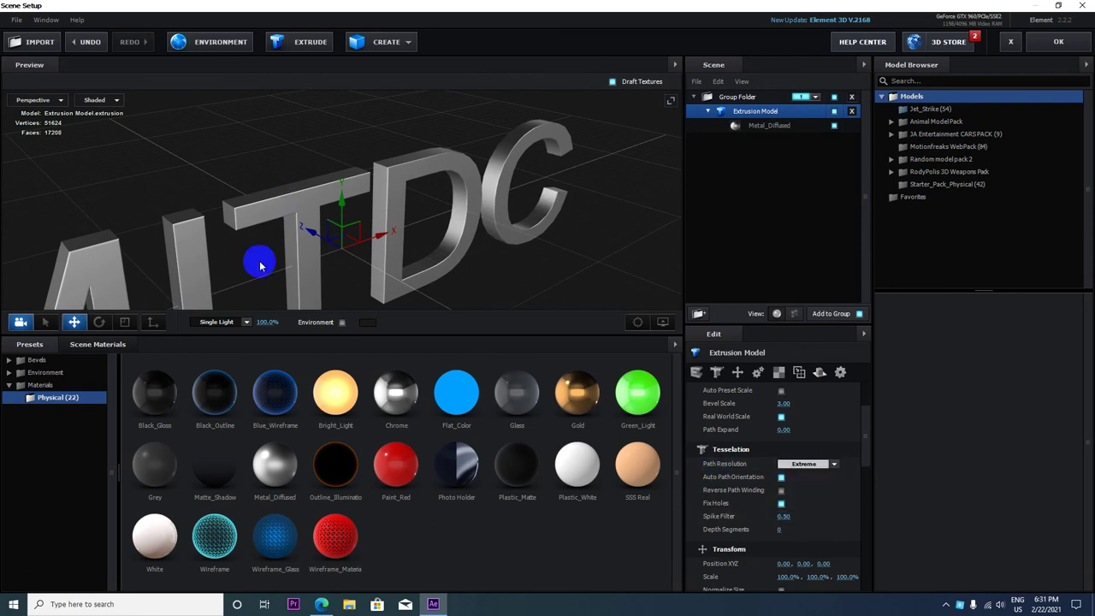
{"action": "left_click_drag", "start_coordinate": [206, 308], "coordinate": [220, 264]}
Try Normal, High and Ultra path resolution levels on the MITDC text.
{"action": "left_click", "coordinate": [831, 464]}
{"action": "left_click", "coordinate": [821, 477]}
{"action": "left_click", "coordinate": [834, 464]}
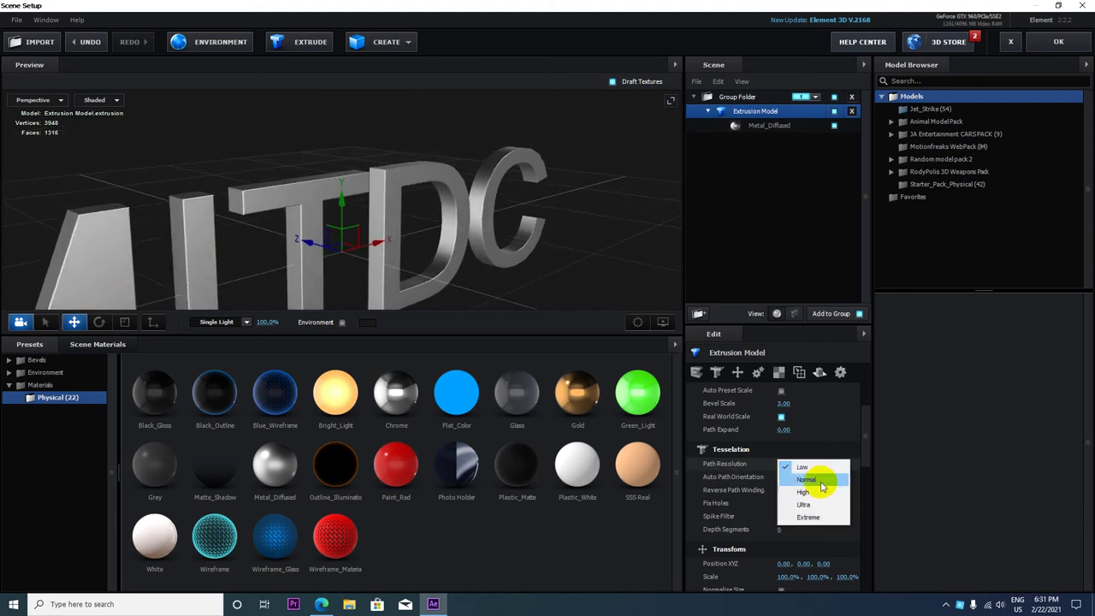
{"action": "left_click", "coordinate": [820, 481]}
{"action": "left_click", "coordinate": [833, 466]}
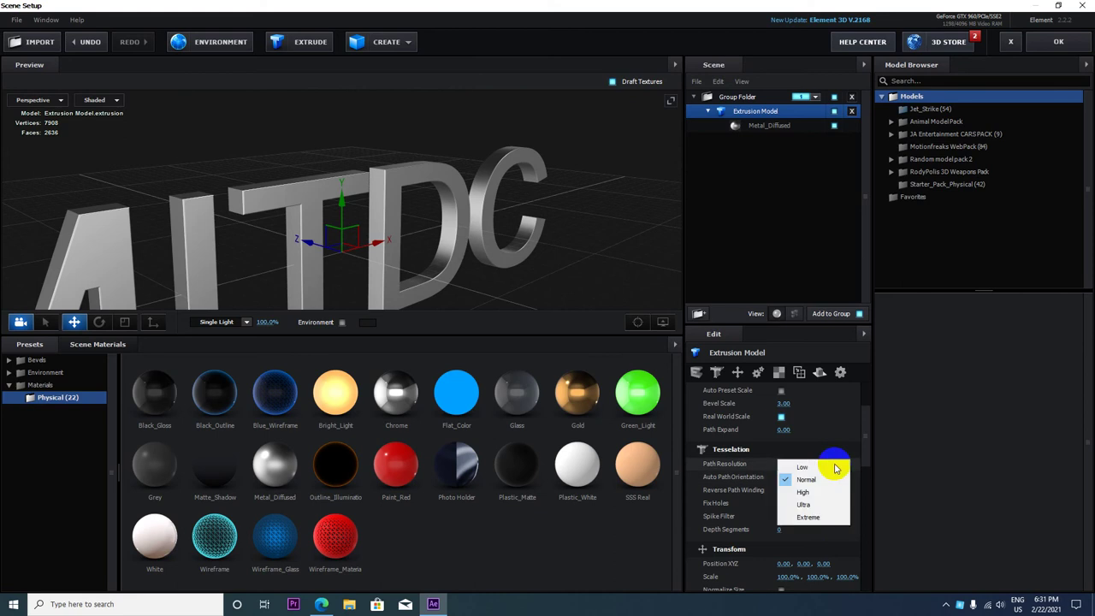
{"action": "left_click", "coordinate": [815, 469]}
{"action": "left_click_drag", "start_coordinate": [154, 288], "coordinate": [159, 222]}
{"action": "left_click", "coordinate": [778, 465]}
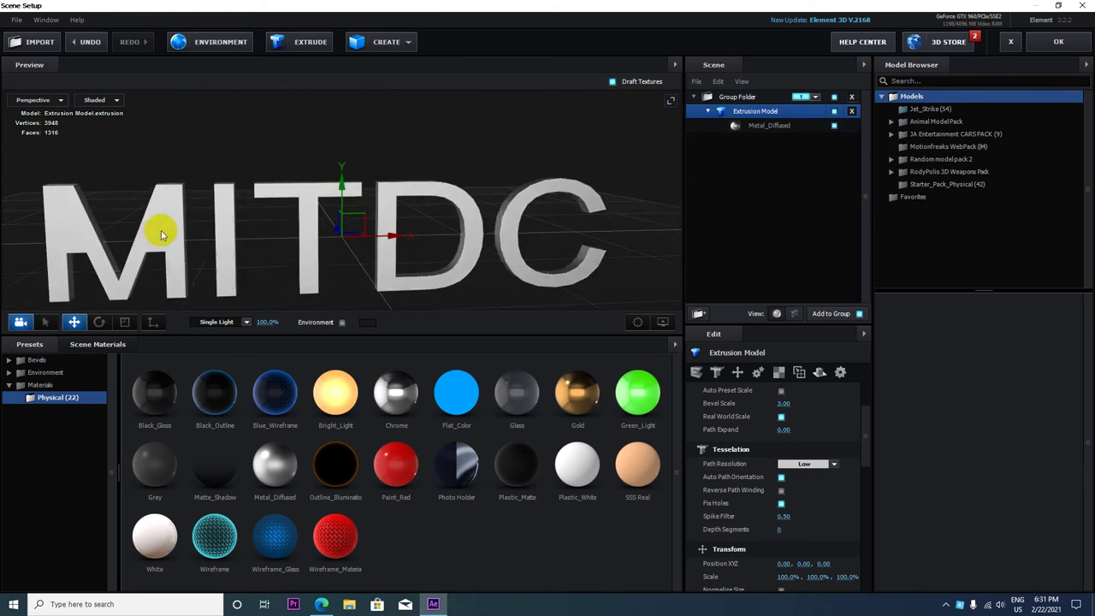
{"action": "left_click", "coordinate": [828, 464]}
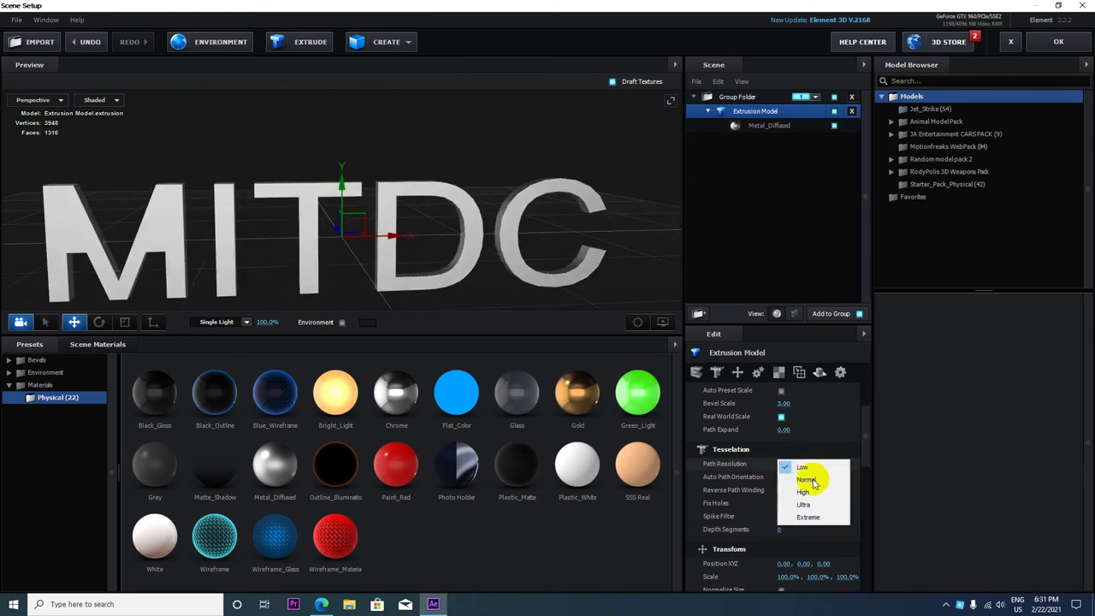
{"action": "left_click", "coordinate": [806, 480]}
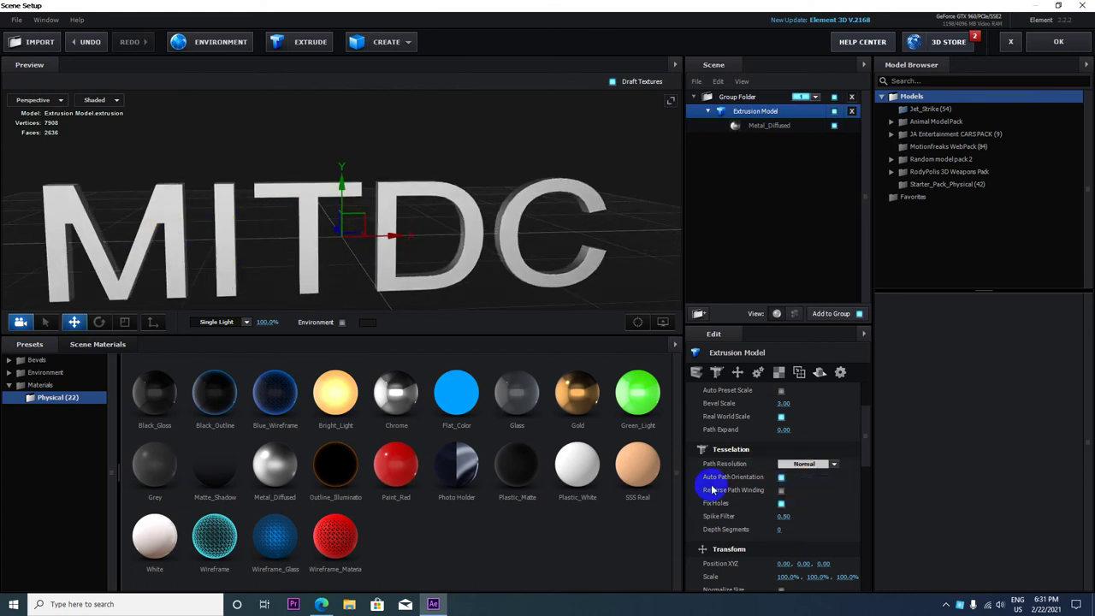
{"action": "left_click", "coordinate": [834, 465]}
{"action": "left_click", "coordinate": [819, 494]}
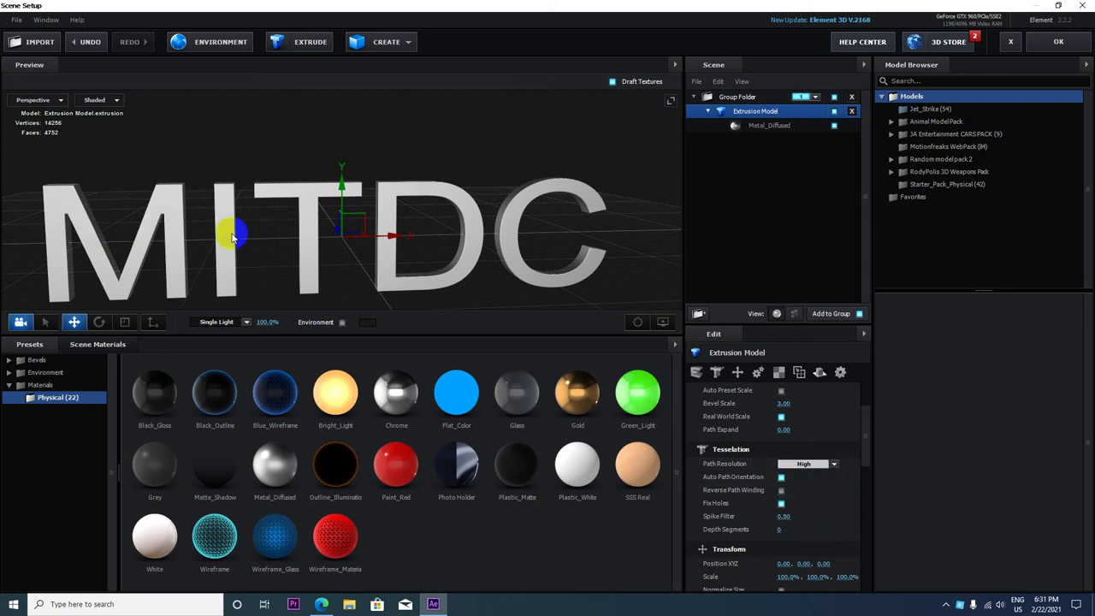
{"action": "left_click", "coordinate": [833, 464]}
{"action": "left_click", "coordinate": [804, 505]}
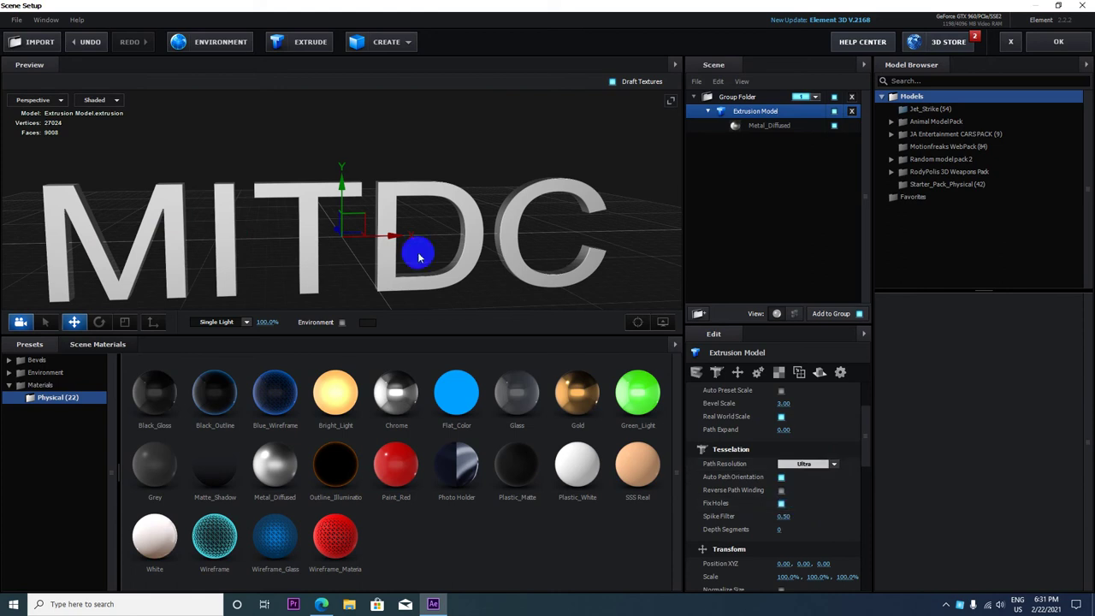
{"action": "left_click_drag", "start_coordinate": [169, 221], "coordinate": [133, 232]}
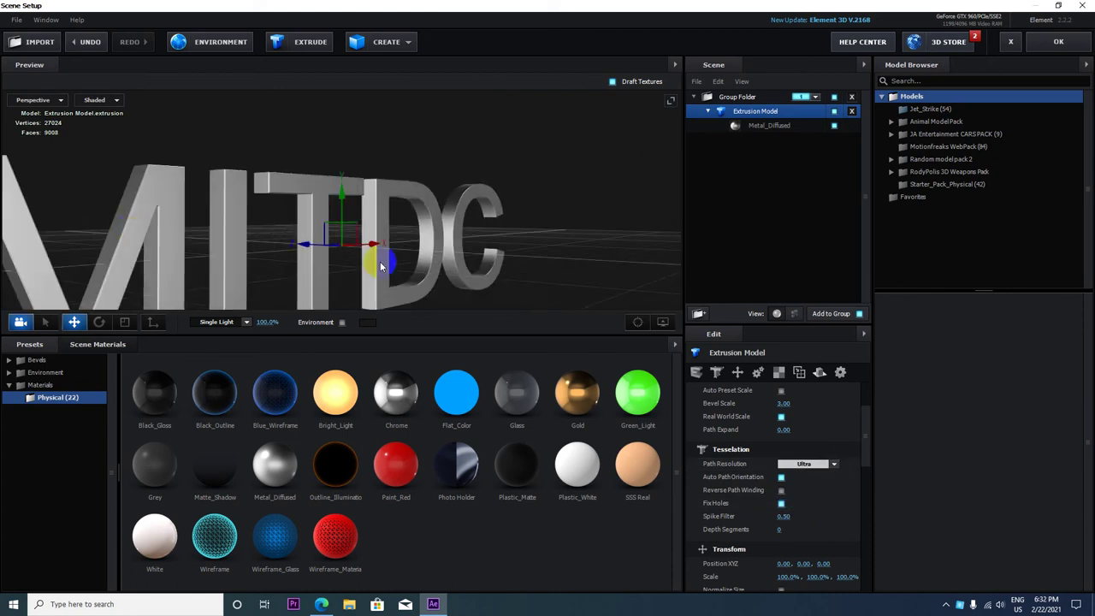
Move the text to X 0.74, Y 0.60 and settle on Extreme path resolution.
{"action": "left_click_drag", "start_coordinate": [374, 244], "coordinate": [305, 268]}
{"action": "left_click_drag", "start_coordinate": [432, 198], "coordinate": [359, 283]}
{"action": "left_click", "coordinate": [830, 464]}
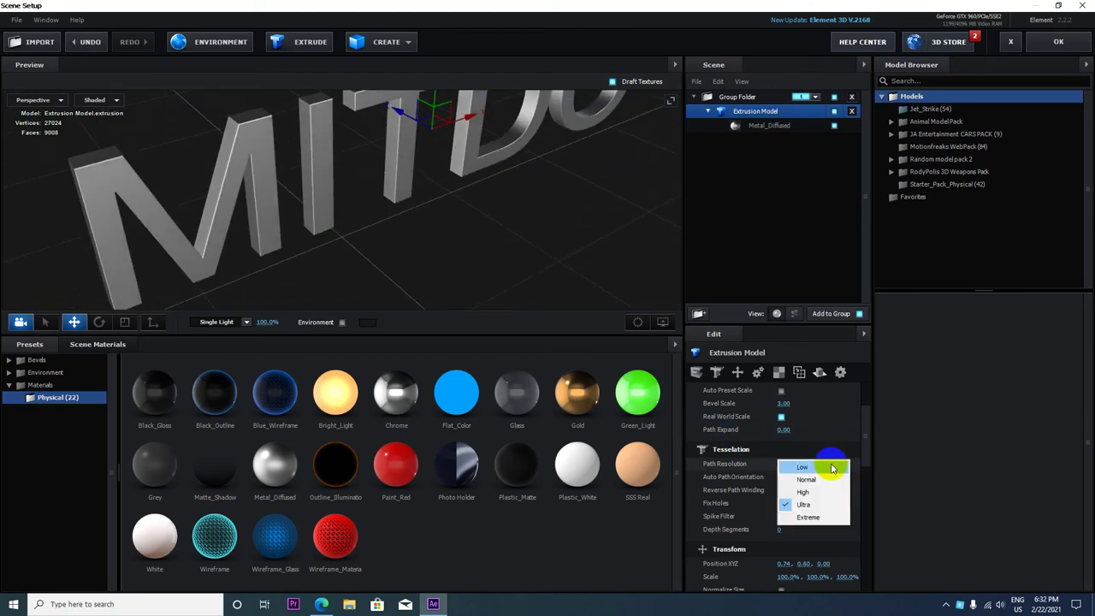
{"action": "left_click", "coordinate": [815, 518]}
{"action": "left_click_drag", "start_coordinate": [330, 177], "coordinate": [272, 144]}
{"action": "scroll", "coordinate": [273, 141], "scroll_direction": "down", "scroll_amount": 5}
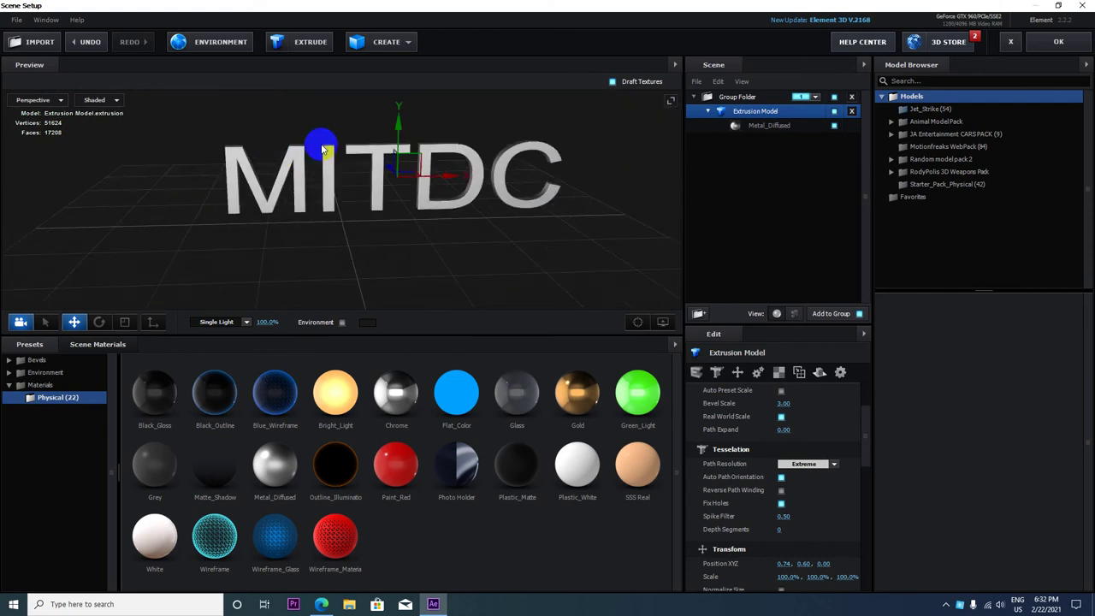
{"action": "left_click_drag", "start_coordinate": [501, 215], "coordinate": [465, 228]}
{"action": "scroll", "coordinate": [752, 470], "scroll_direction": "up", "scroll_amount": 1}
{"action": "scroll", "coordinate": [775, 475], "scroll_direction": "up", "scroll_amount": 3}
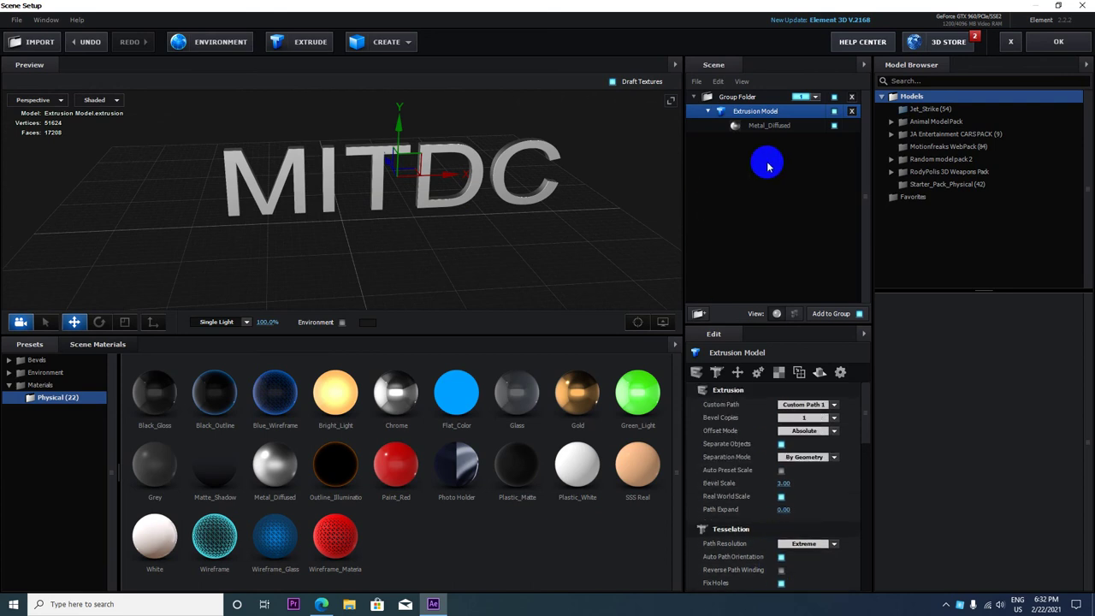
Set the extrusion model's Bevel Copies to 2 and select the new Bevel 2 material.
{"action": "left_click", "coordinate": [778, 128]}
{"action": "left_click_drag", "start_coordinate": [354, 249], "coordinate": [408, 228]}
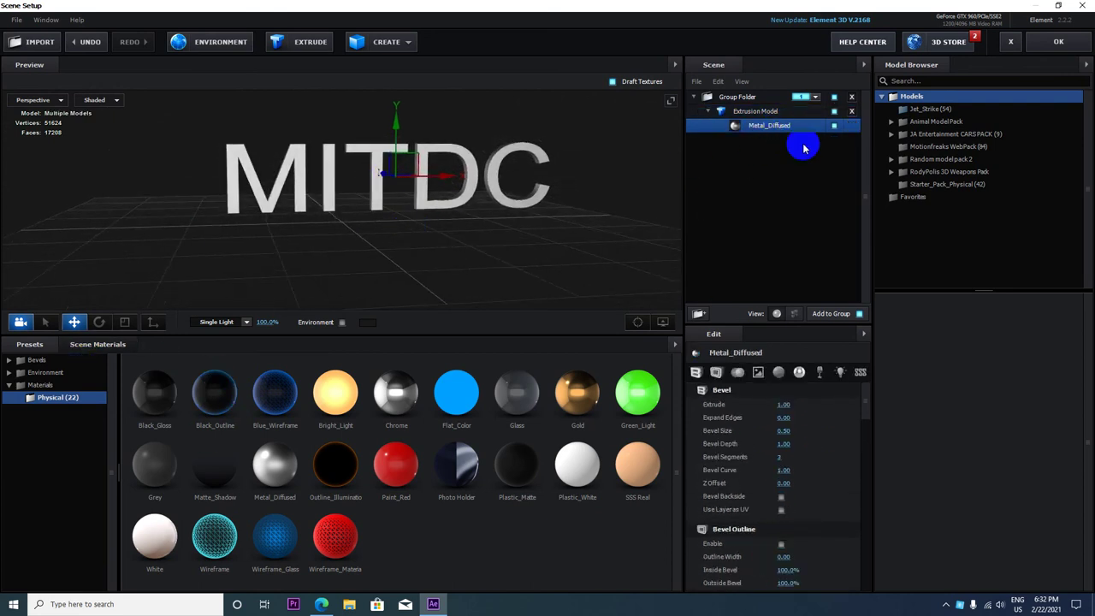
{"action": "left_click", "coordinate": [101, 344]}
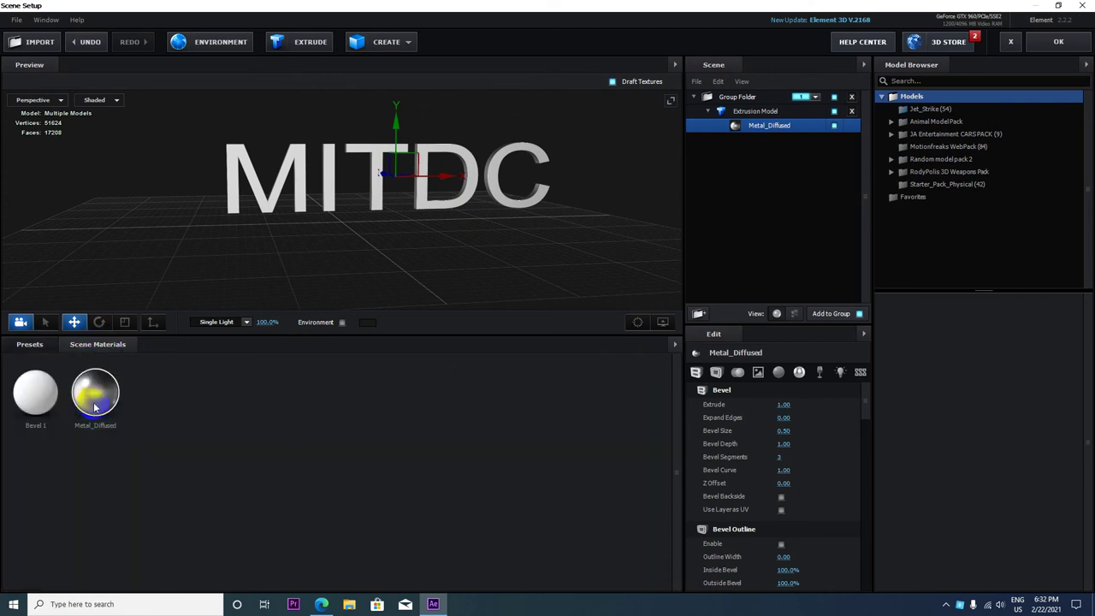
{"action": "left_click_drag", "start_coordinate": [442, 223], "coordinate": [455, 231]}
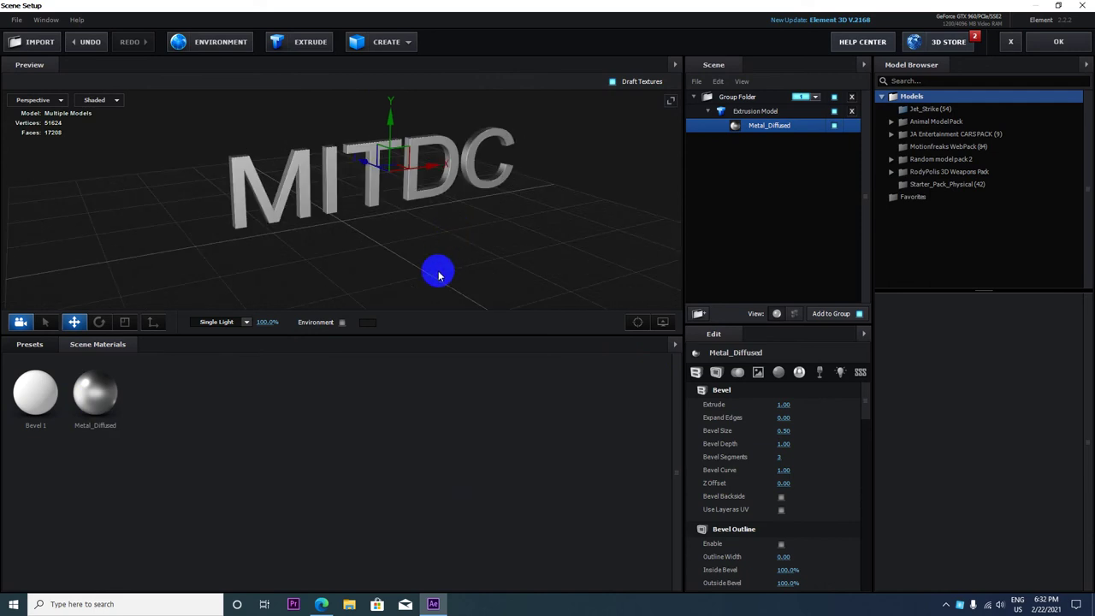
{"action": "left_click", "coordinate": [760, 113]}
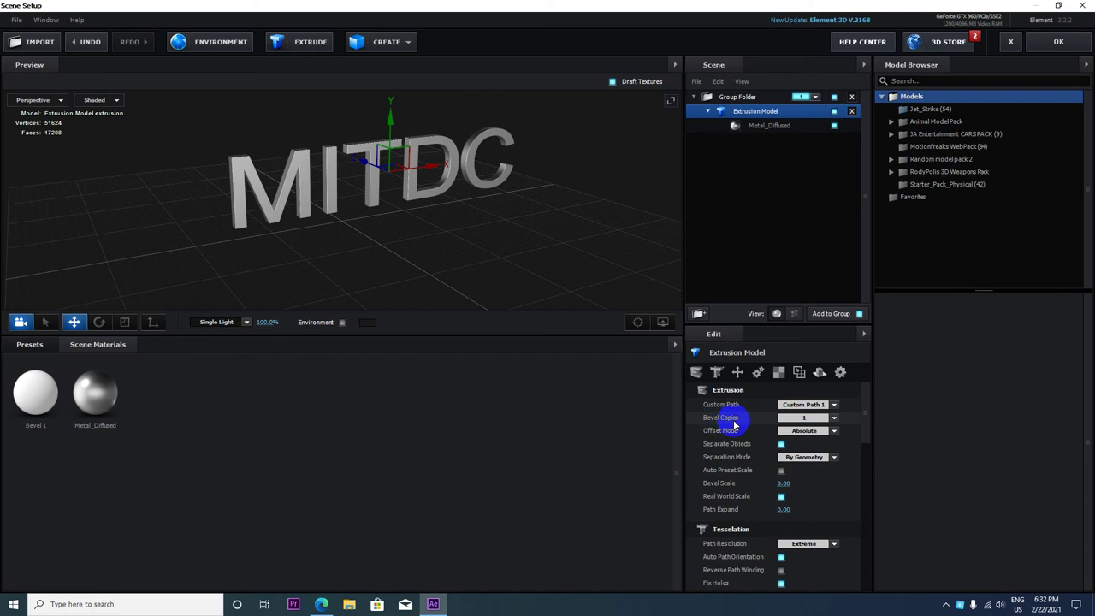
{"action": "scroll", "coordinate": [411, 168], "scroll_direction": "up", "scroll_amount": 3}
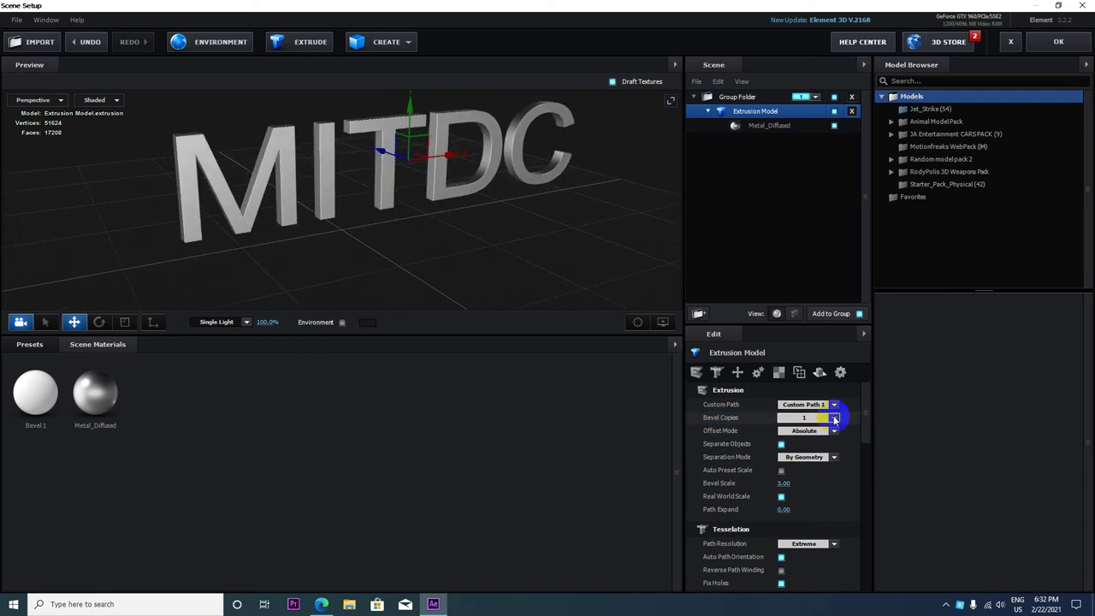
{"action": "left_click", "coordinate": [834, 418]}
{"action": "left_click", "coordinate": [805, 435]}
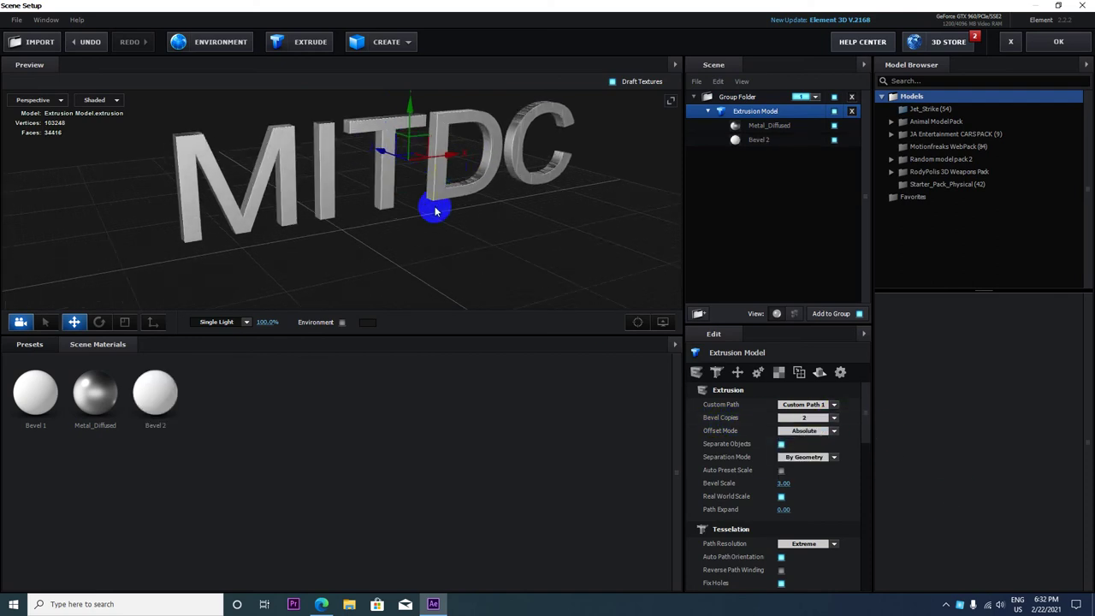
{"action": "left_click_drag", "start_coordinate": [436, 213], "coordinate": [422, 188]}
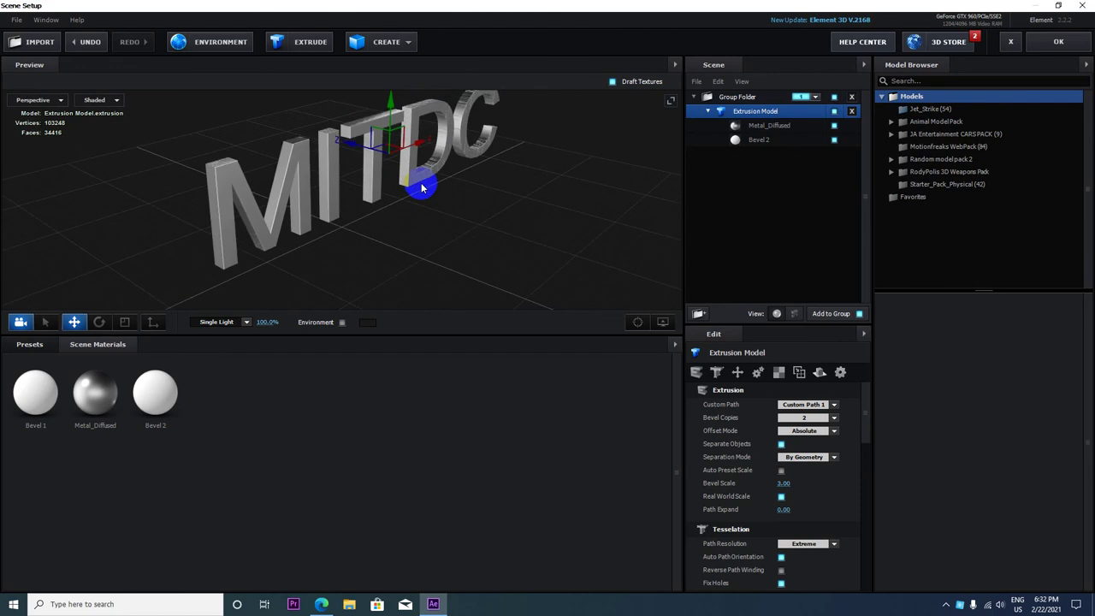
{"action": "left_click", "coordinate": [757, 142]}
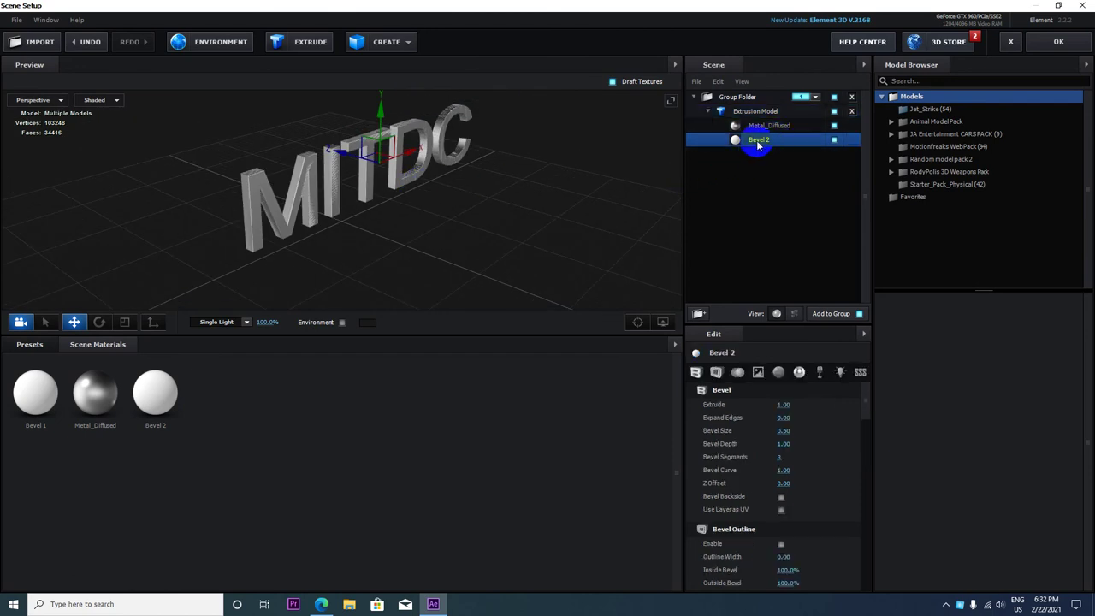
Apply the Paint_Red preset material to the Bevel 2 layer of the MITDC text.
{"action": "left_click", "coordinate": [23, 346]}
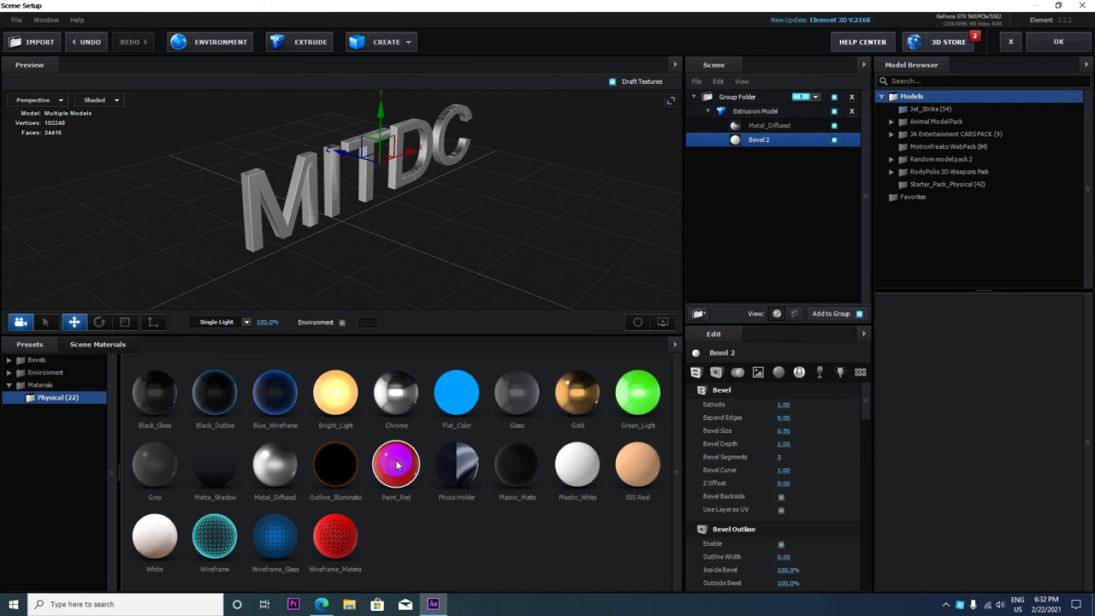
{"action": "mouse_move", "coordinate": [395, 464]}
{"action": "left_mouse_down"}
{"action": "mouse_move", "coordinate": [779, 248]}
{"action": "mouse_move", "coordinate": [779, 148]}
{"action": "left_mouse_up"}
{"action": "left_click_drag", "start_coordinate": [400, 188], "coordinate": [408, 409]}
{"action": "left_click_drag", "start_coordinate": [400, 233], "coordinate": [379, 262]}
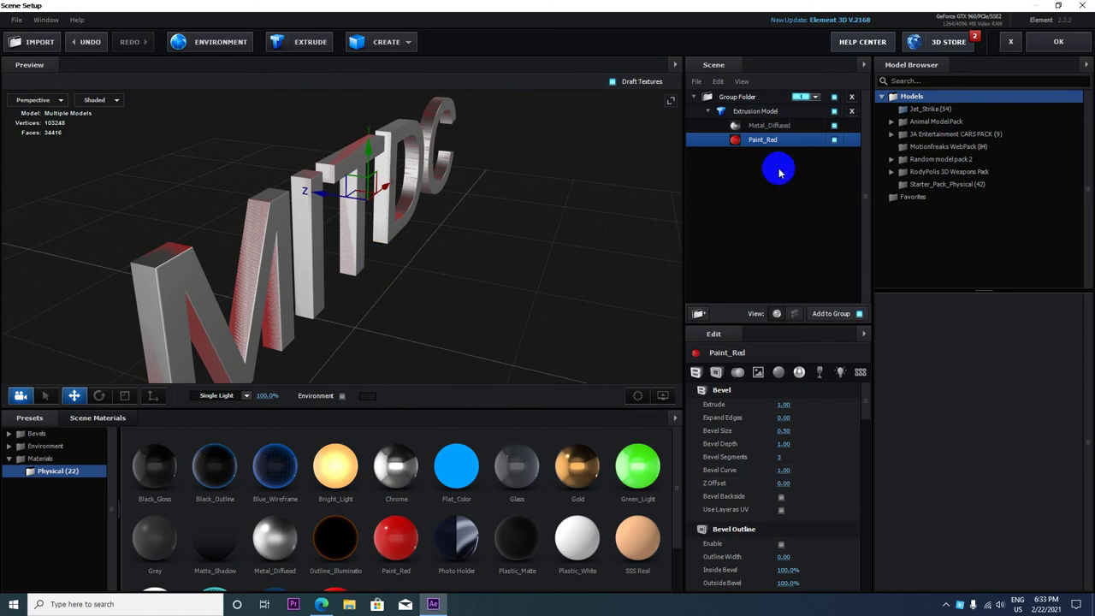
Deepen the red layer's extrusion and set the Metal_Diffused extrusion to 0.79.
{"action": "left_click", "coordinate": [772, 429]}
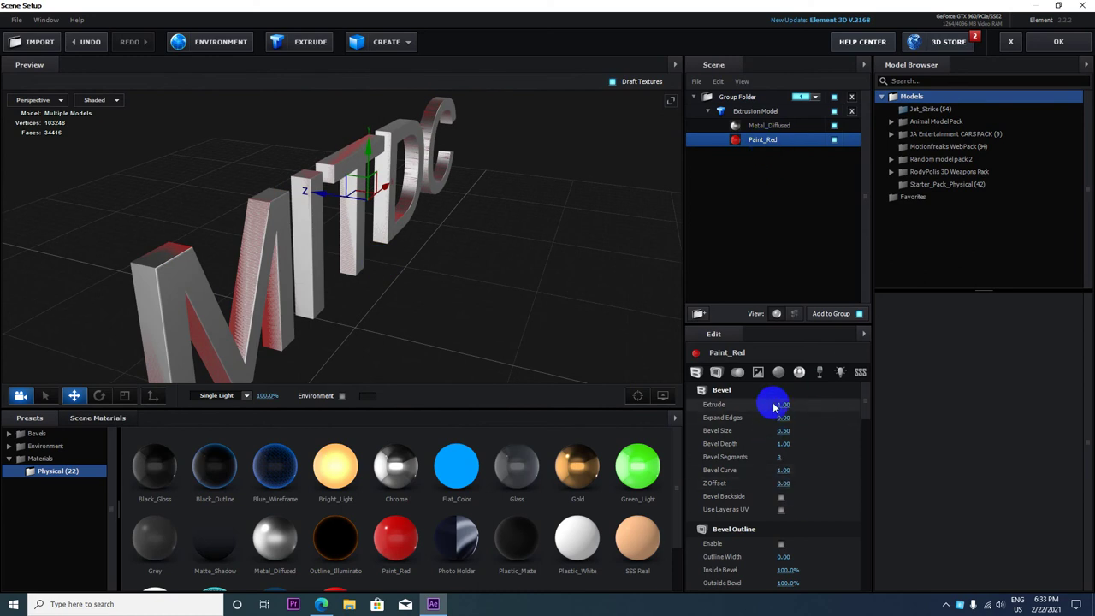
{"action": "left_click_drag", "start_coordinate": [777, 406], "coordinate": [850, 178]}
{"action": "left_click", "coordinate": [771, 125]}
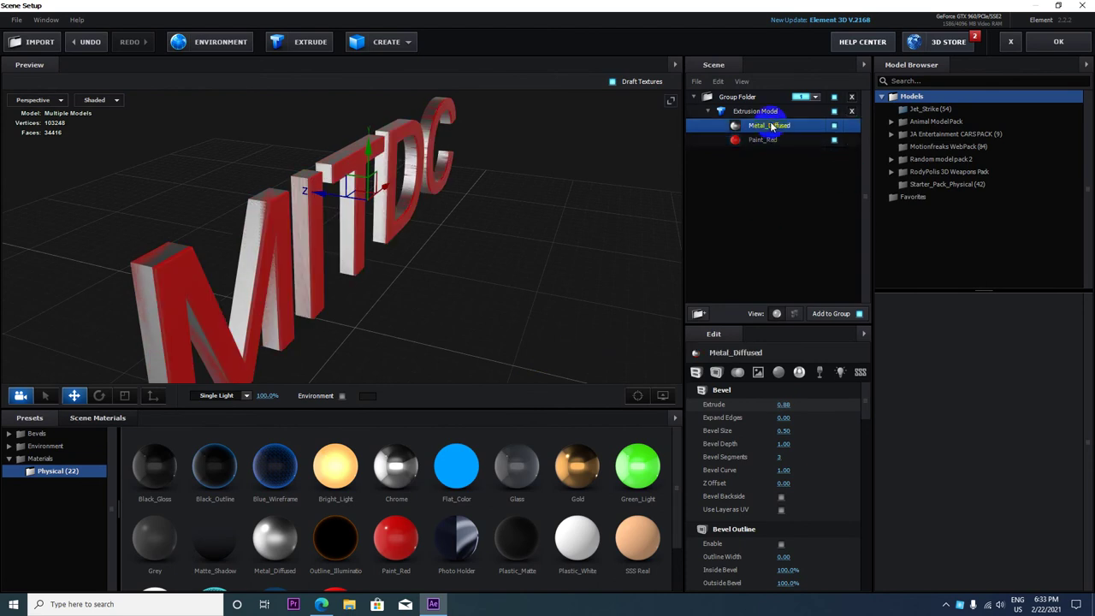
{"action": "left_click_drag", "start_coordinate": [782, 404], "coordinate": [734, 380]}
{"action": "left_click_drag", "start_coordinate": [655, 310], "coordinate": [203, 222]}
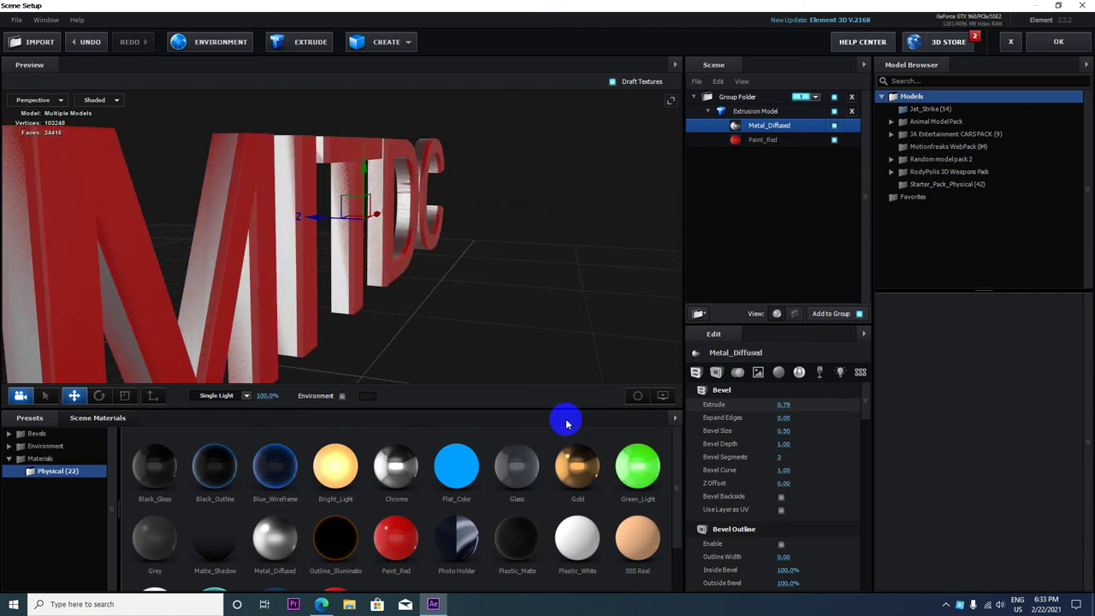
{"action": "left_click_drag", "start_coordinate": [326, 235], "coordinate": [267, 186]}
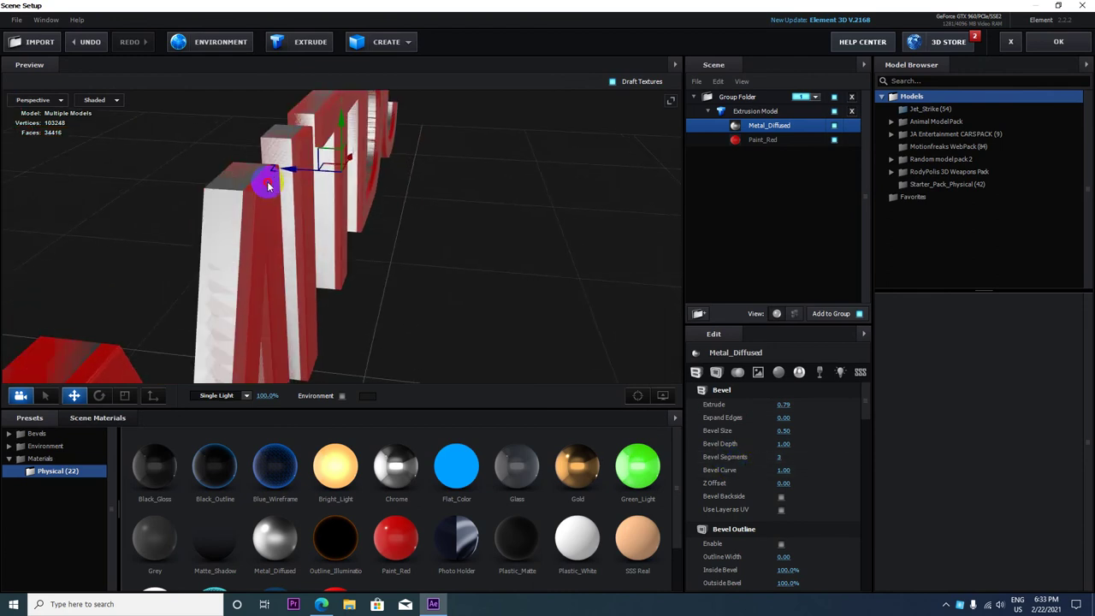
Set Paint_Red's bevel size to 0.83 and thin its extrusion to 0.88.
{"action": "left_click", "coordinate": [763, 140]}
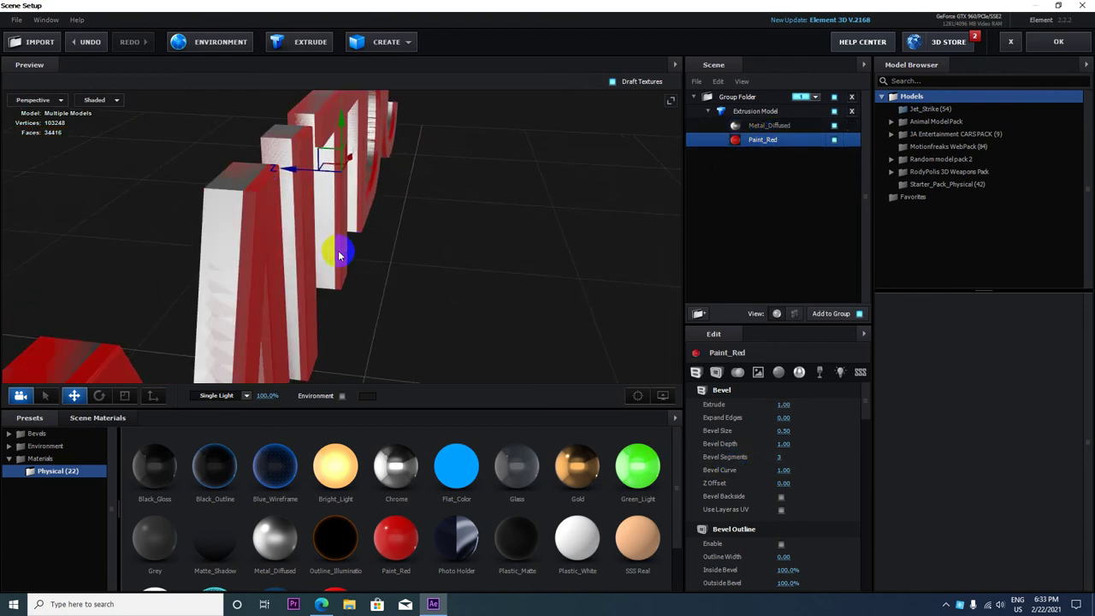
{"action": "left_click_drag", "start_coordinate": [359, 305], "coordinate": [391, 299]}
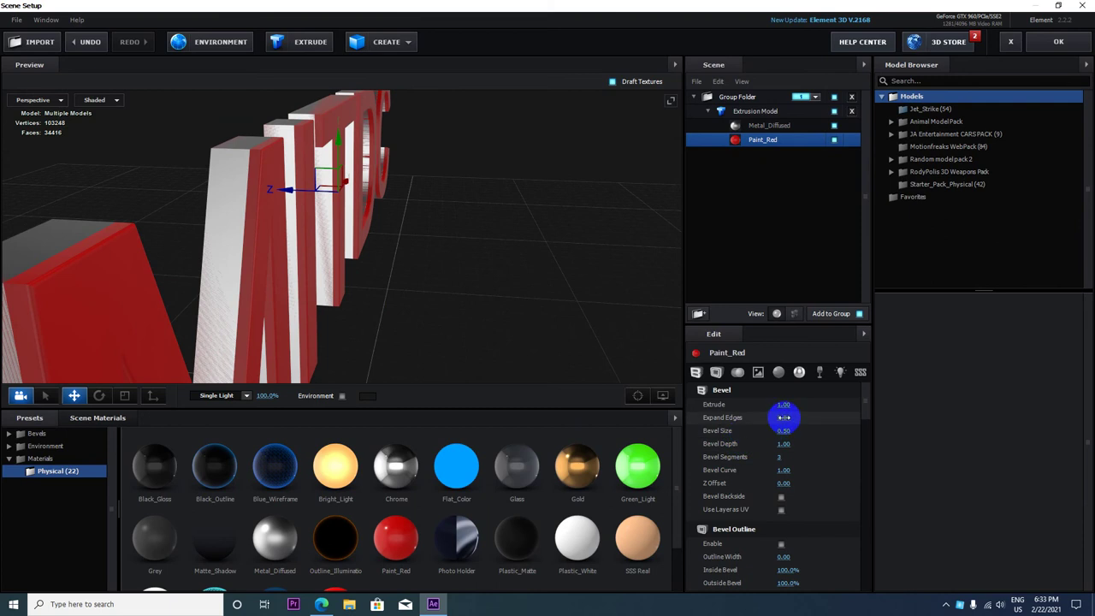
{"action": "left_click_drag", "start_coordinate": [784, 417], "coordinate": [751, 421]}
{"action": "mouse_move", "coordinate": [219, 268]}
{"action": "left_mouse_down"}
{"action": "mouse_move", "coordinate": [232, 262]}
{"action": "mouse_move", "coordinate": [6, 260]}
{"action": "mouse_move", "coordinate": [219, 259]}
{"action": "mouse_move", "coordinate": [207, 265]}
{"action": "left_mouse_up"}
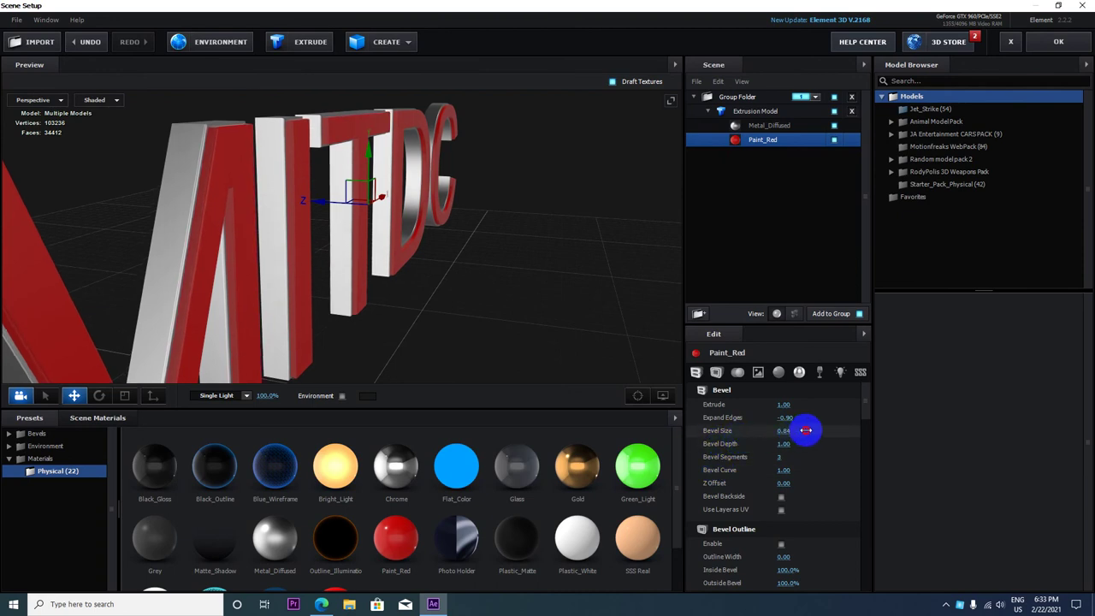
{"action": "mouse_move", "coordinate": [806, 430]}
{"action": "left_mouse_down"}
{"action": "mouse_move", "coordinate": [759, 430]}
{"action": "mouse_move", "coordinate": [789, 429]}
{"action": "left_mouse_up"}
{"action": "left_click_drag", "start_coordinate": [442, 235], "coordinate": [214, 187]}
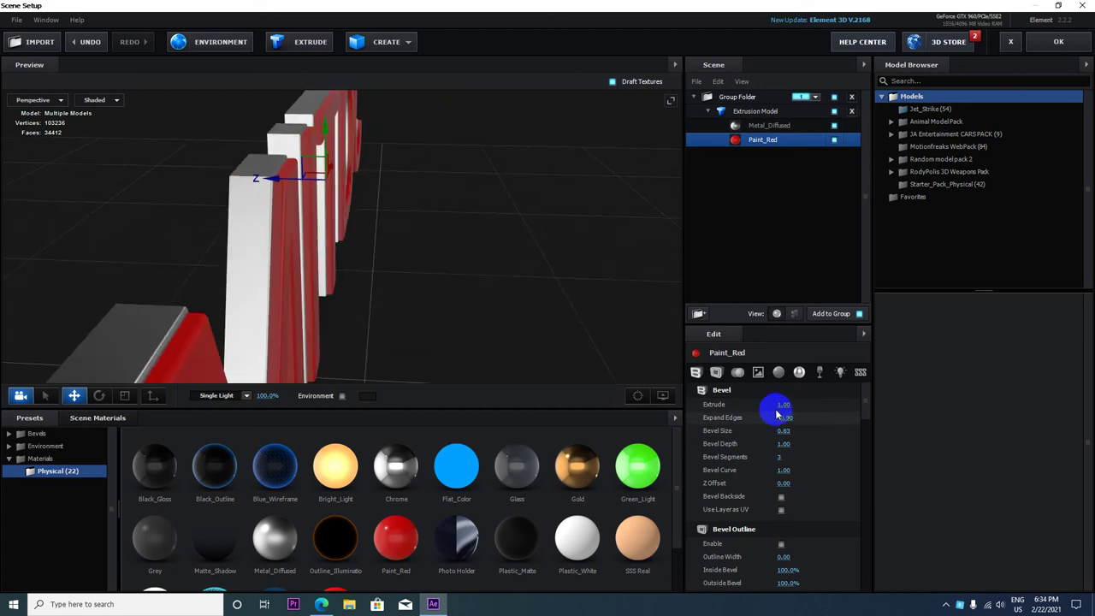
{"action": "left_click_drag", "start_coordinate": [789, 405], "coordinate": [777, 409]}
{"action": "left_click_drag", "start_coordinate": [541, 325], "coordinate": [502, 303]}
Deepen Paint_Red's Bevel Depth to 1.70.
{"action": "left_click", "coordinate": [779, 445]}
{"action": "left_click_drag", "start_coordinate": [786, 445], "coordinate": [819, 443]}
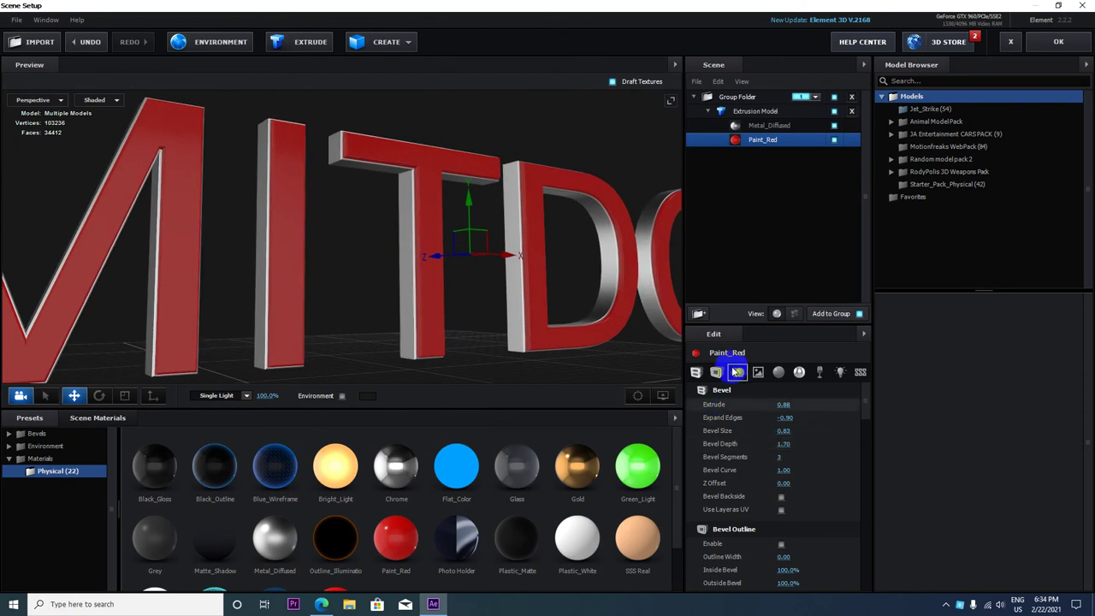
{"action": "left_click_drag", "start_coordinate": [582, 282], "coordinate": [548, 172]}
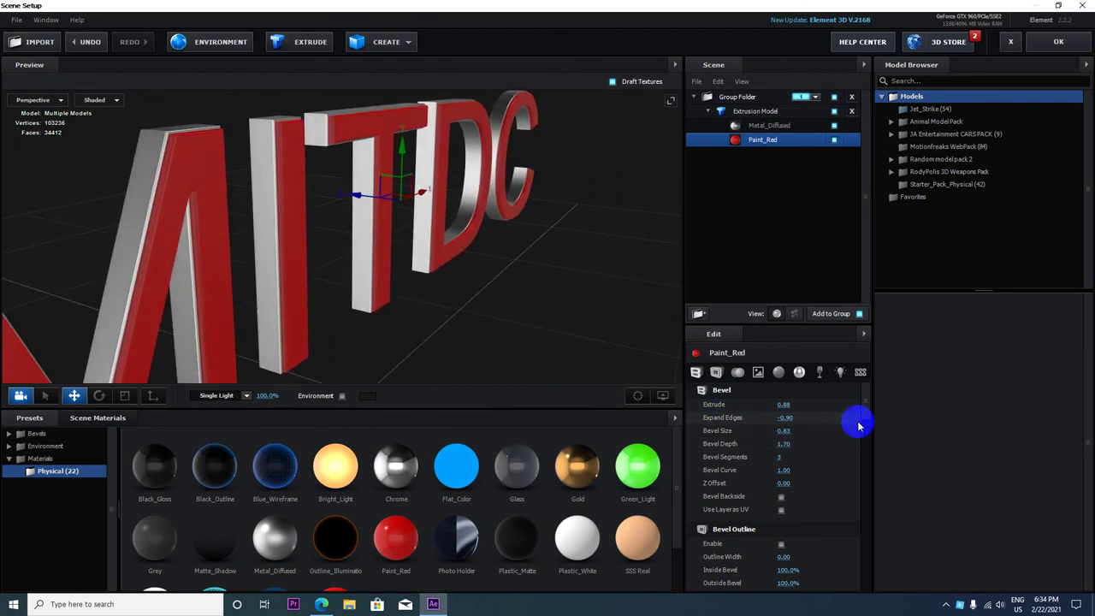
In Basic Settings, set Paint_Red's Ambient to 1.75 and Diffuse to 1.04 for brighter red faces.
{"action": "scroll", "coordinate": [837, 472], "scroll_direction": "down", "scroll_amount": 1}
{"action": "scroll", "coordinate": [837, 472], "scroll_direction": "down", "scroll_amount": 5}
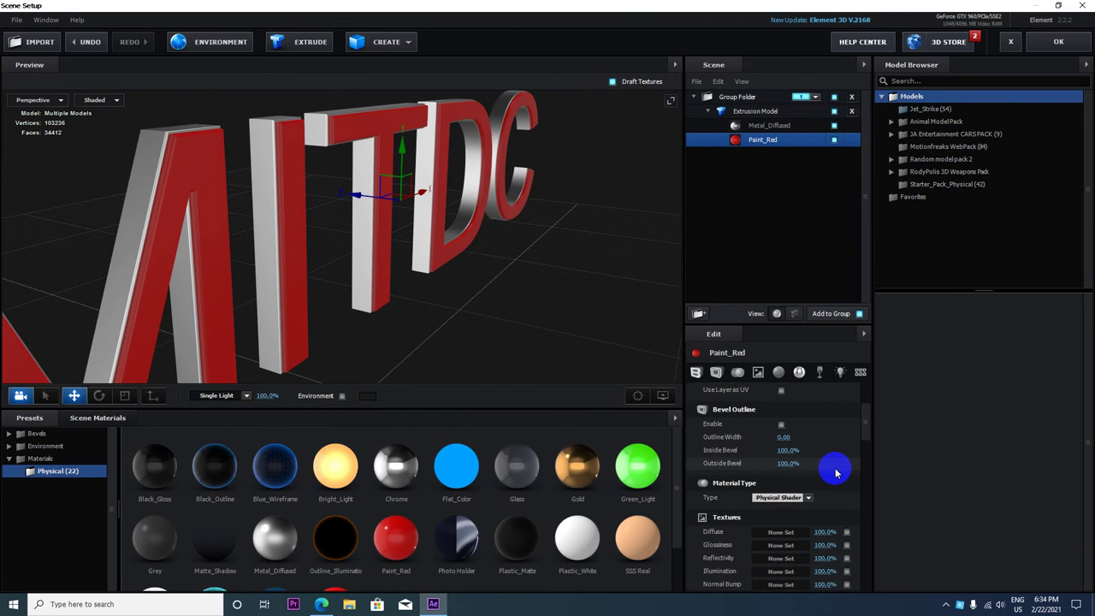
{"action": "scroll", "coordinate": [835, 475], "scroll_direction": "down", "scroll_amount": 5}
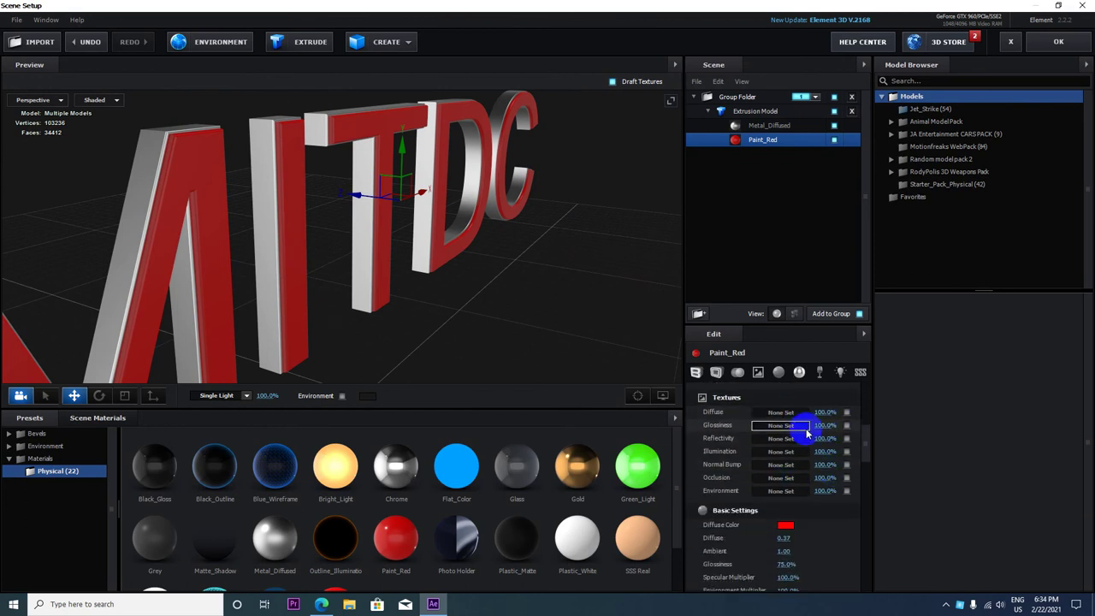
{"action": "scroll", "coordinate": [809, 454], "scroll_direction": "down", "scroll_amount": 2}
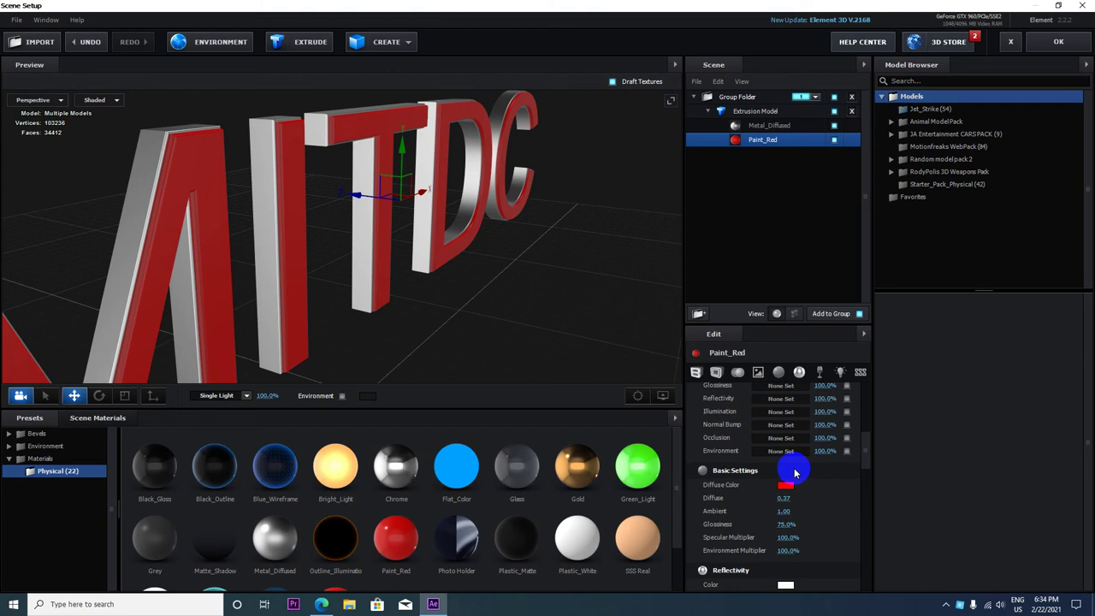
{"action": "scroll", "coordinate": [794, 473], "scroll_direction": "down", "scroll_amount": 2}
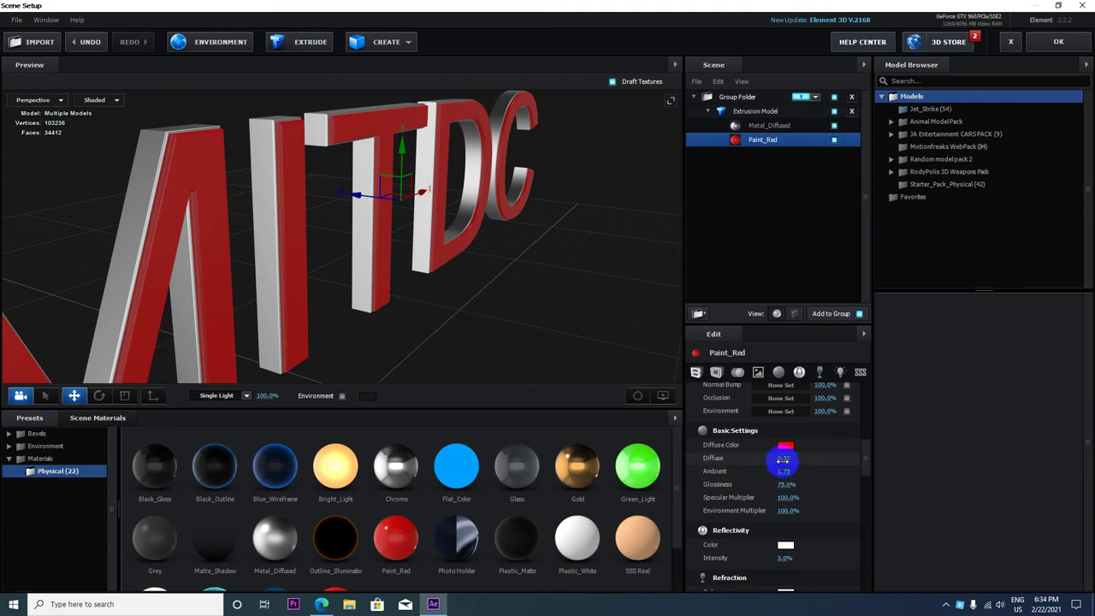
{"action": "left_click_drag", "start_coordinate": [783, 459], "coordinate": [808, 456]}
{"action": "left_click_drag", "start_coordinate": [513, 325], "coordinate": [379, 337]}
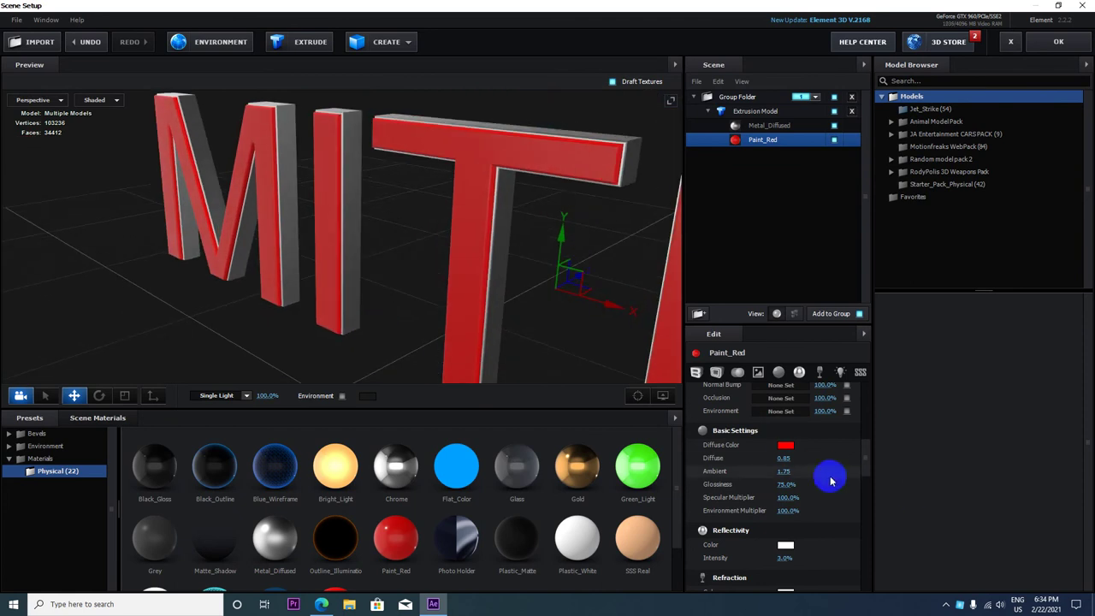
{"action": "left_click_drag", "start_coordinate": [784, 458], "coordinate": [716, 447]}
{"action": "left_click_drag", "start_coordinate": [565, 325], "coordinate": [496, 234]}
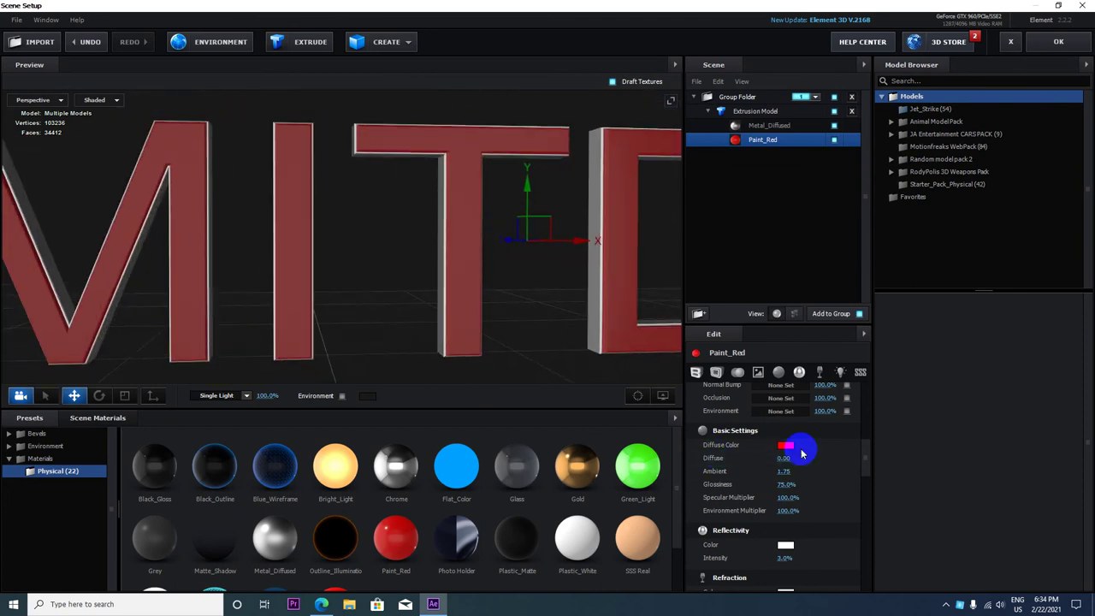
{"action": "left_click_drag", "start_coordinate": [782, 458], "coordinate": [830, 459]}
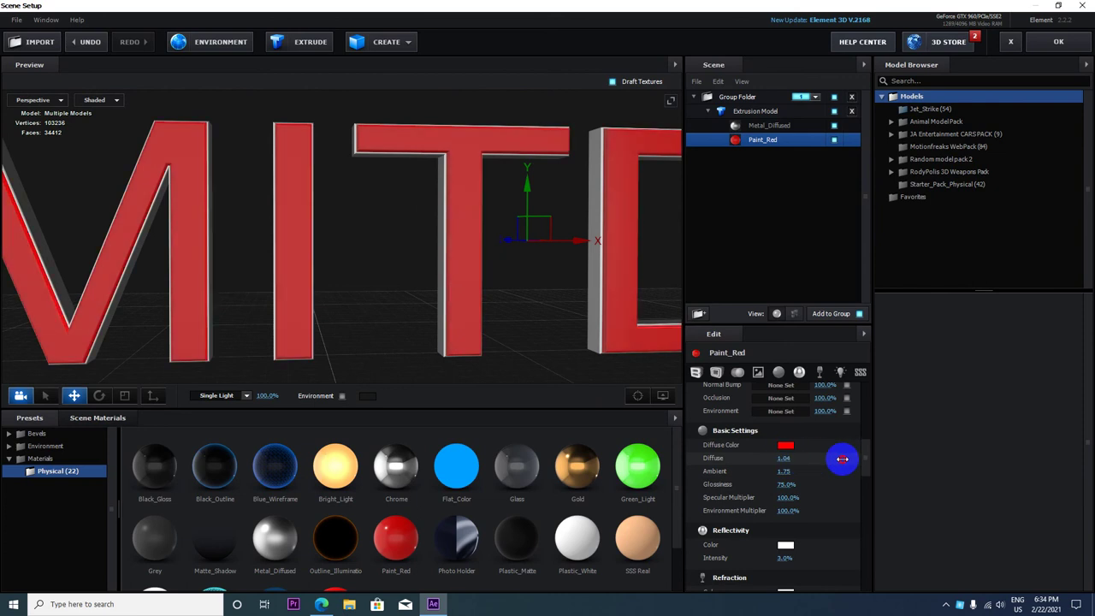
{"action": "left_click_drag", "start_coordinate": [492, 297], "coordinate": [459, 220]}
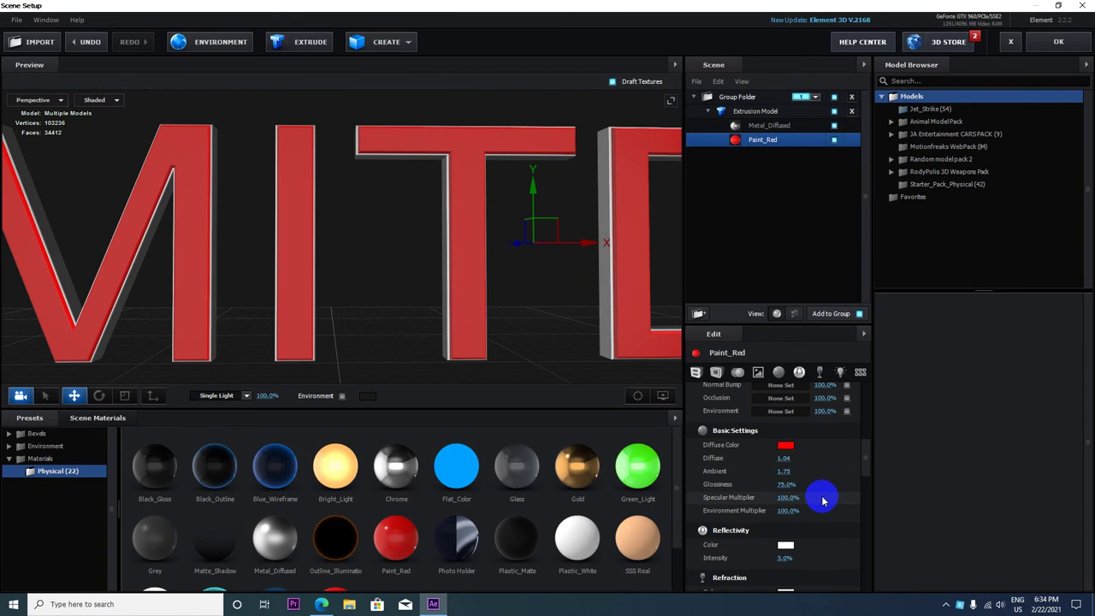
Set Paint_Red's Reflectivity Color to blue (1200FF).
{"action": "scroll", "coordinate": [814, 523], "scroll_direction": "down", "scroll_amount": 3}
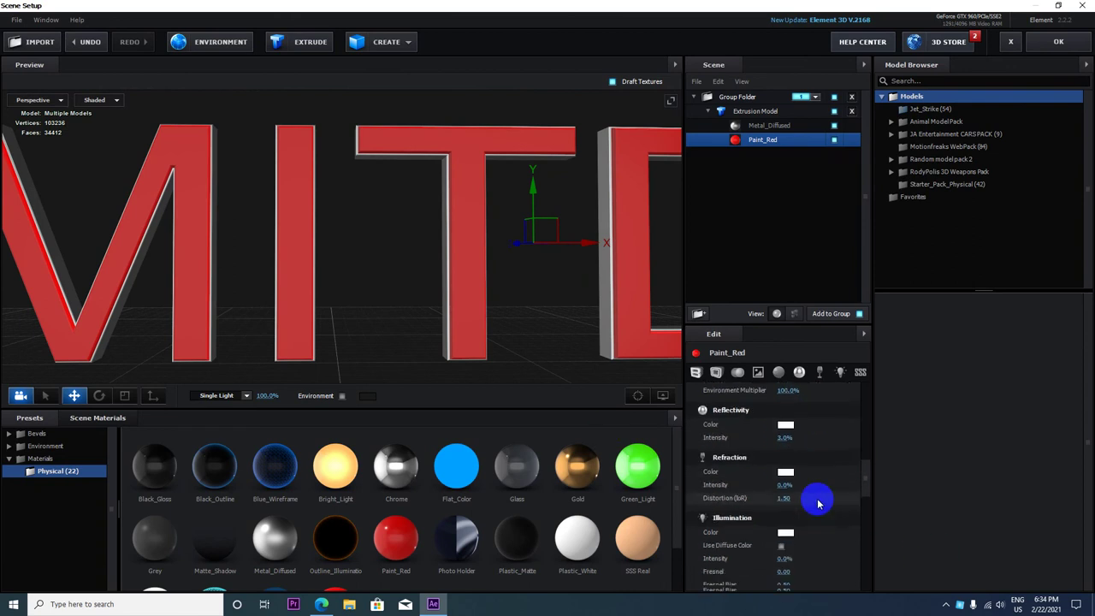
{"action": "scroll", "coordinate": [814, 501], "scroll_direction": "up", "scroll_amount": 1}
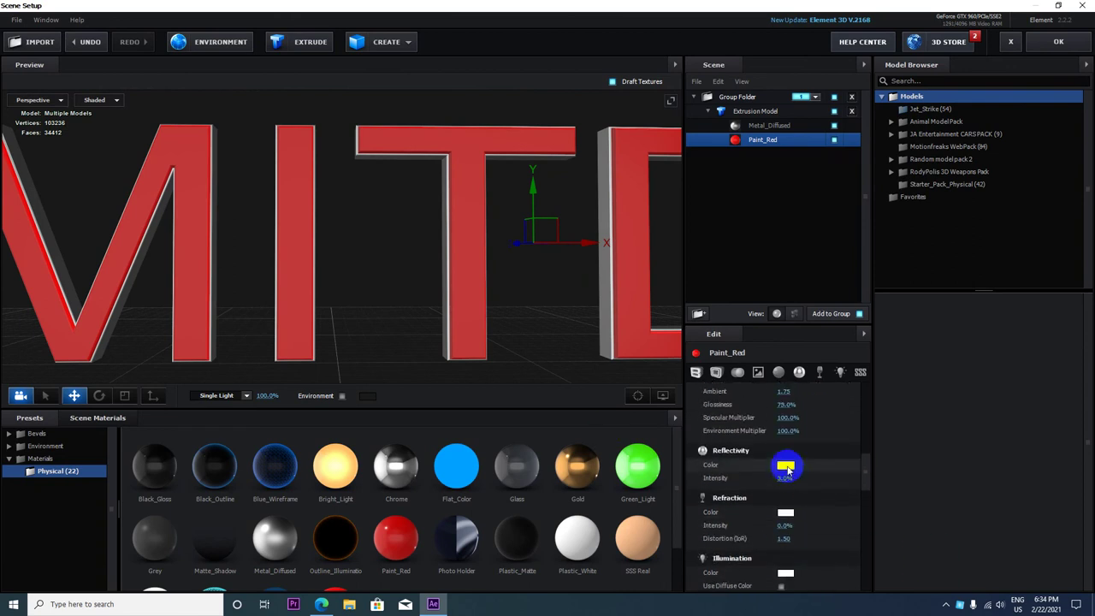
{"action": "left_click_drag", "start_coordinate": [394, 225], "coordinate": [411, 231]}
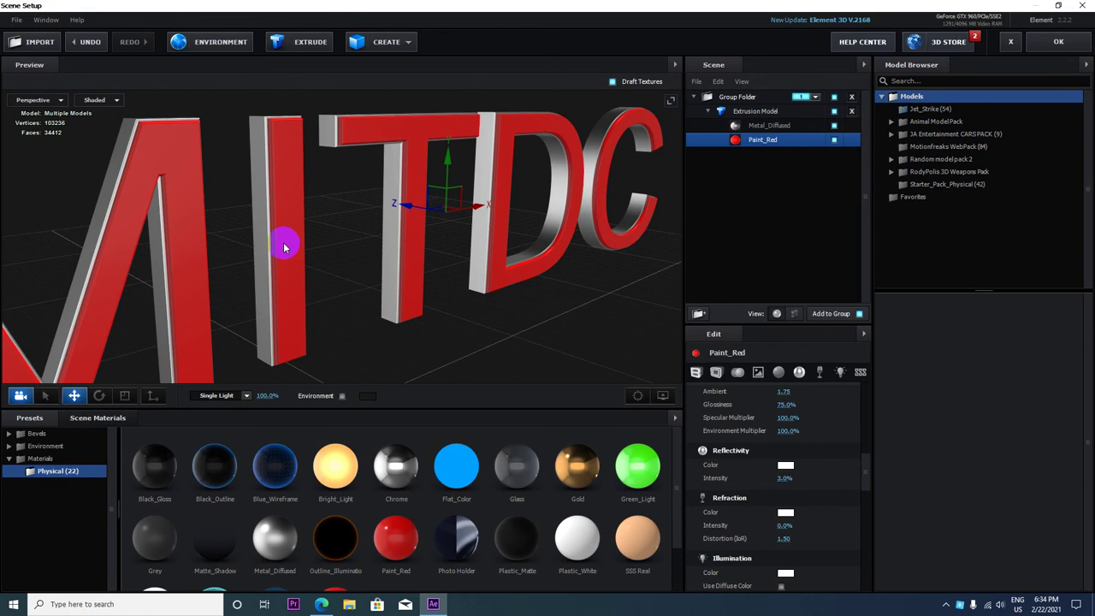
{"action": "scroll", "coordinate": [285, 247], "scroll_direction": "up", "scroll_amount": 4}
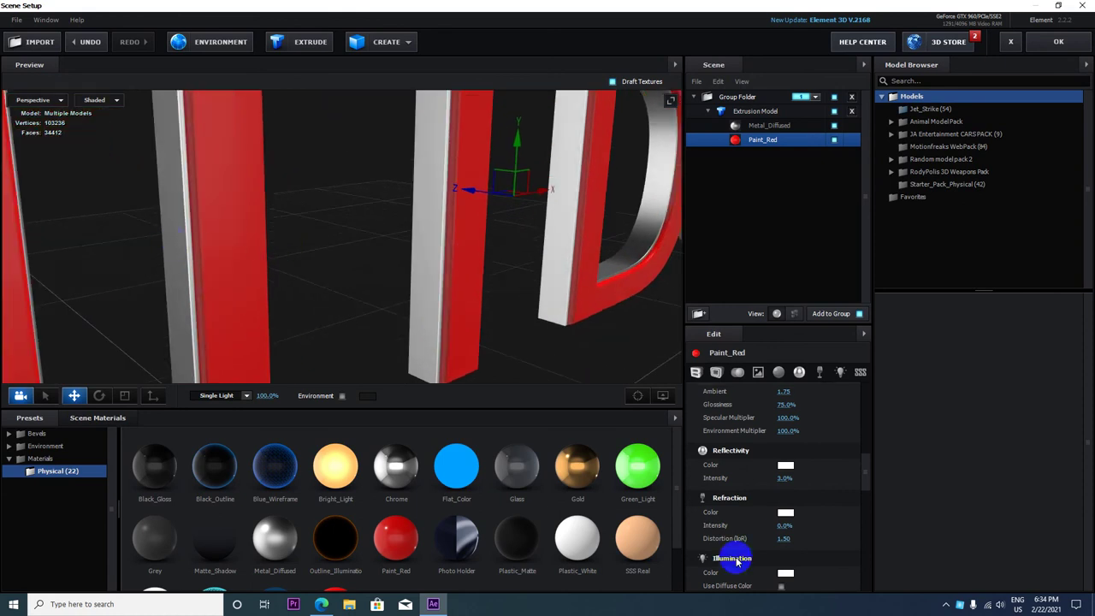
{"action": "left_click", "coordinate": [786, 466]}
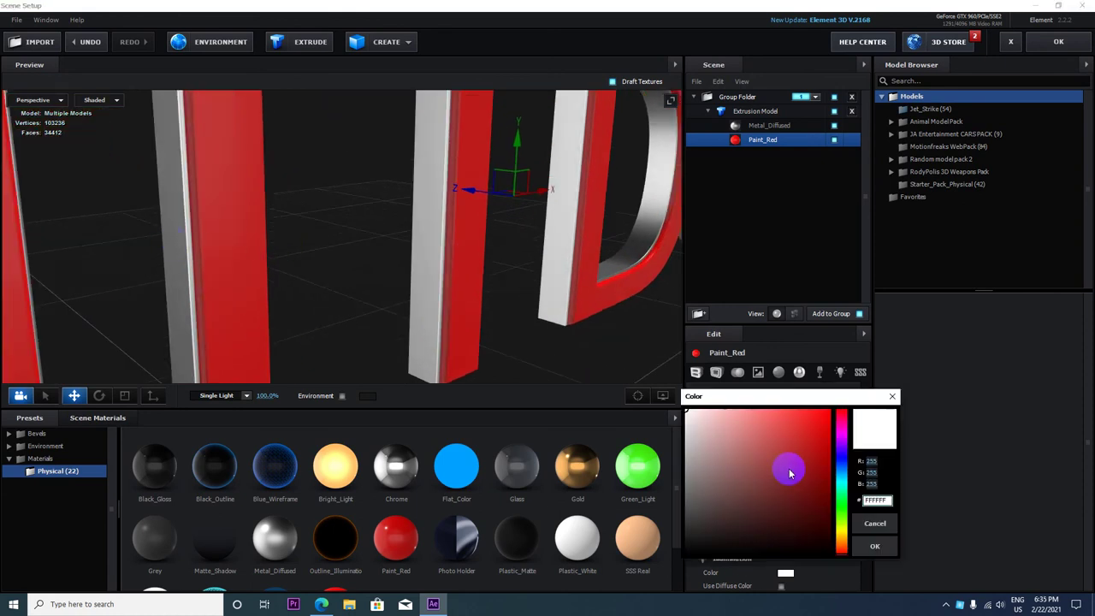
{"action": "left_click", "coordinate": [843, 459]}
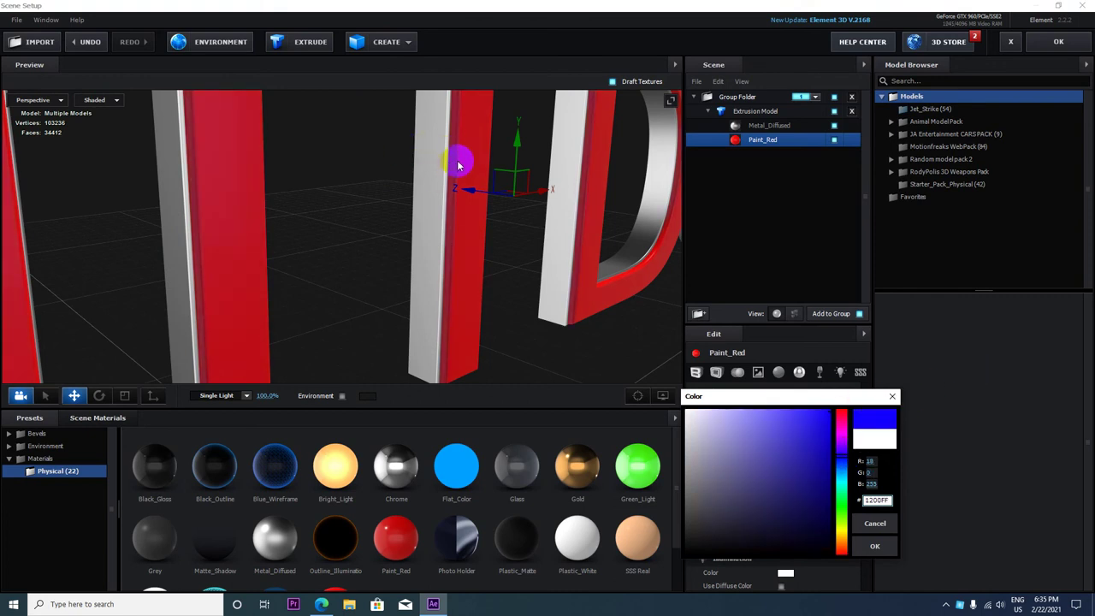
{"action": "left_click", "coordinate": [876, 547]}
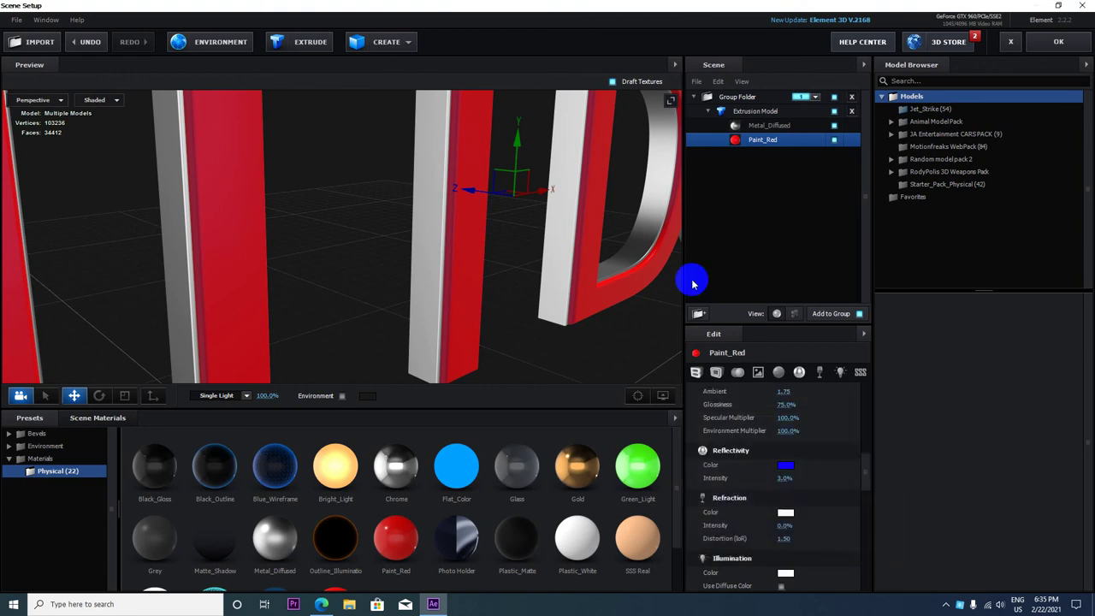
Set Paint_Red's Refraction Color to green (00FF2F).
{"action": "left_click", "coordinate": [785, 513]}
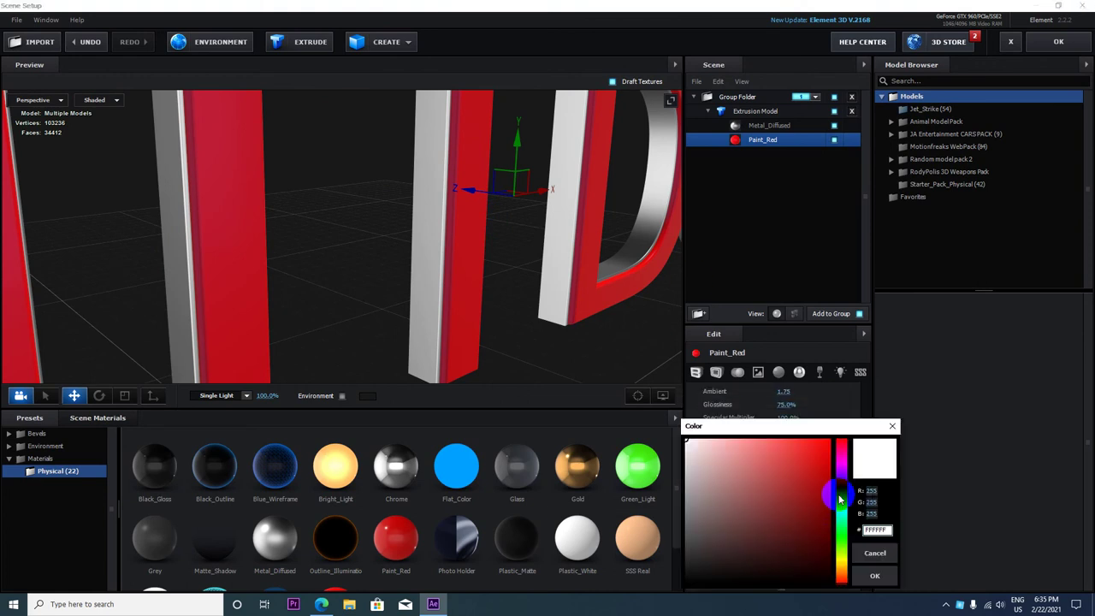
{"action": "left_click", "coordinate": [843, 539]}
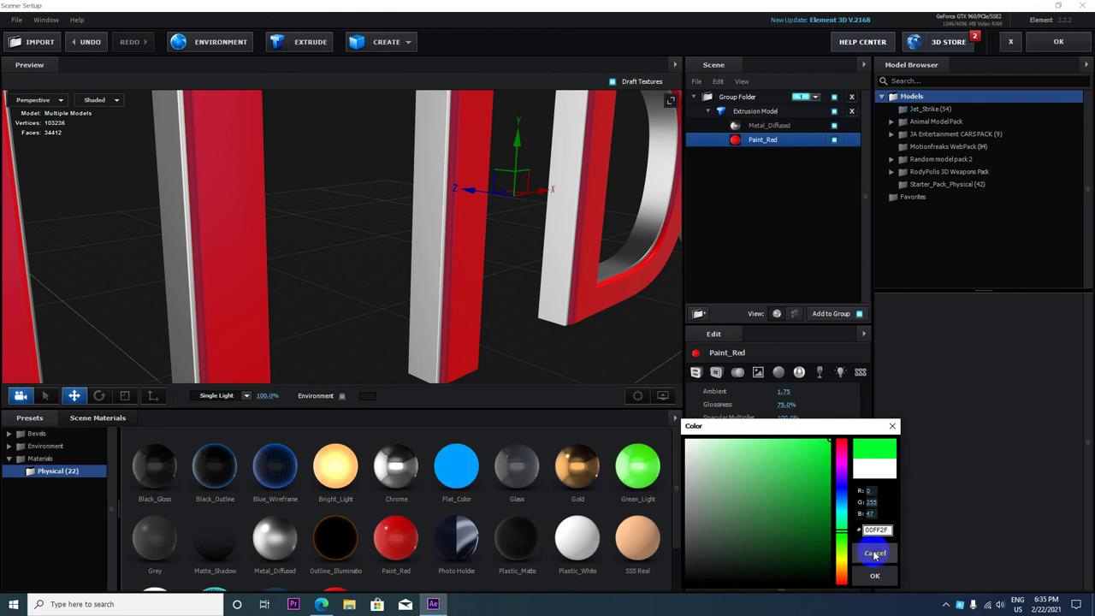
{"action": "left_click", "coordinate": [870, 579]}
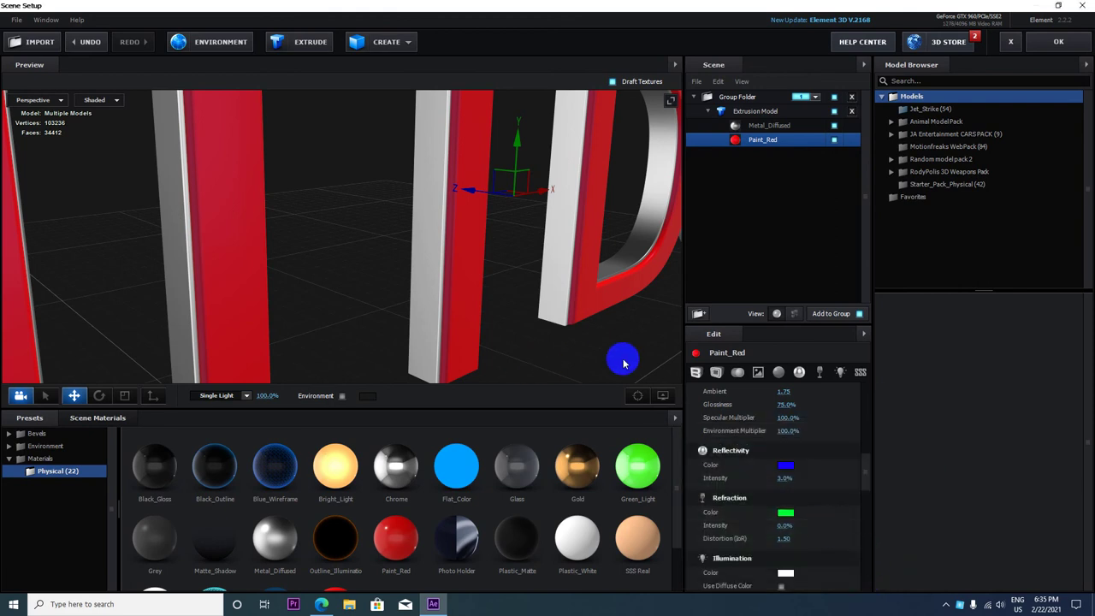
Select the Metal_Diffused material, comparing its settings with Paint_Red's.
{"action": "left_click_drag", "start_coordinate": [622, 339], "coordinate": [623, 317]}
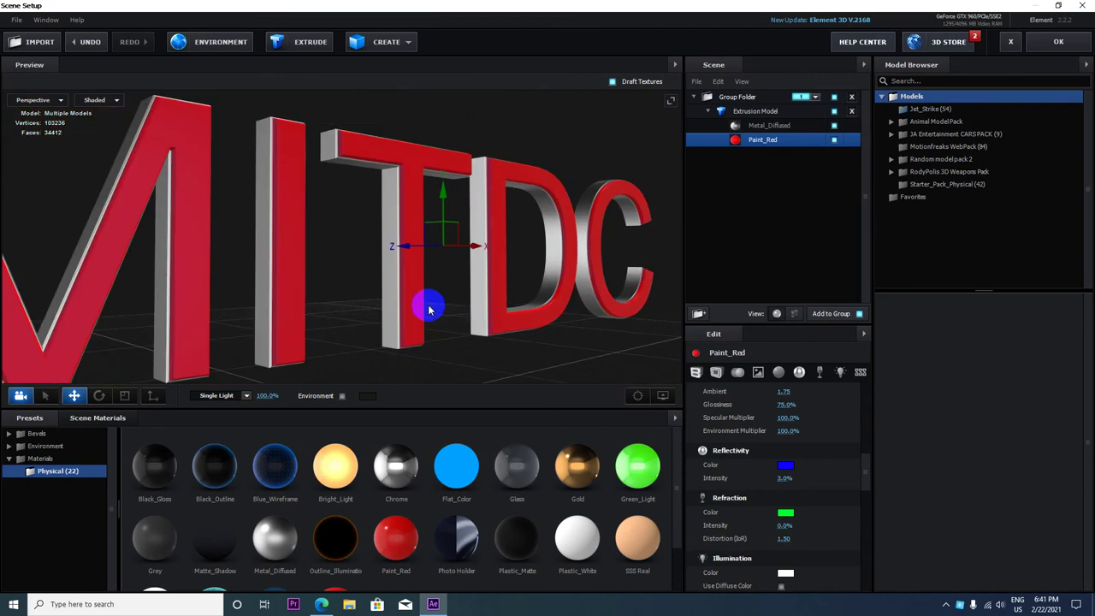
{"action": "left_click_drag", "start_coordinate": [431, 306], "coordinate": [1087, 70]}
{"action": "left_click_drag", "start_coordinate": [476, 283], "coordinate": [342, 295]}
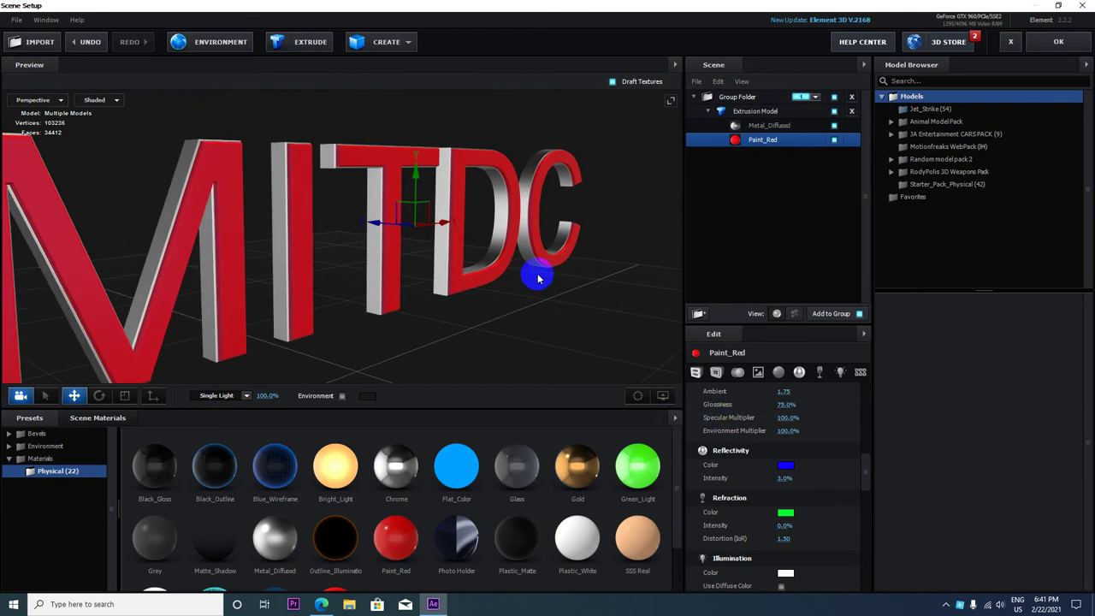
{"action": "left_click", "coordinate": [762, 129]}
{"action": "left_click", "coordinate": [762, 113]}
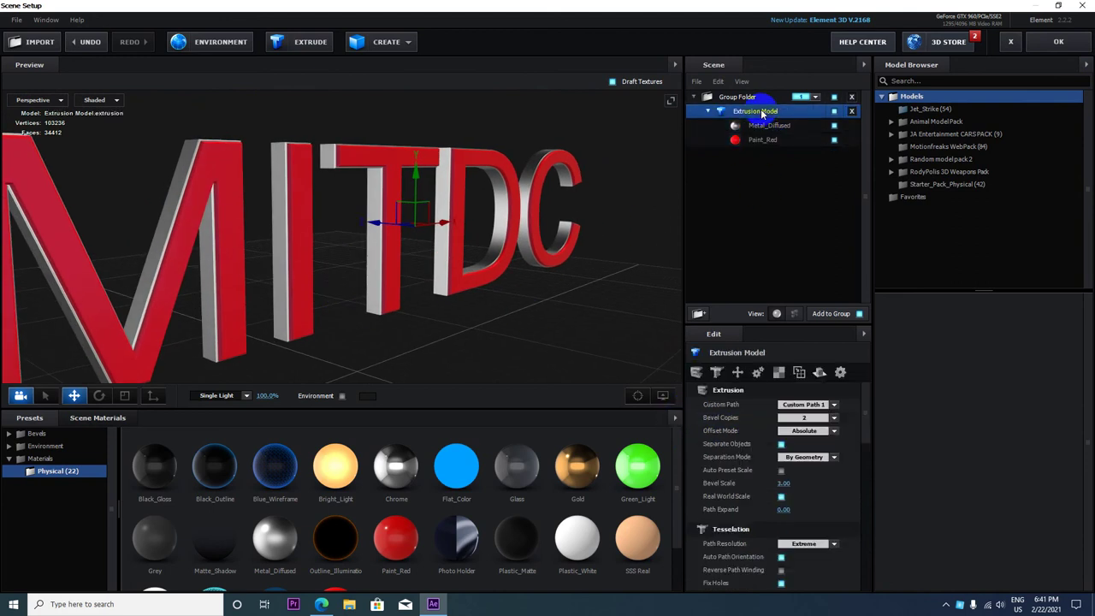
{"action": "left_click", "coordinate": [759, 129]}
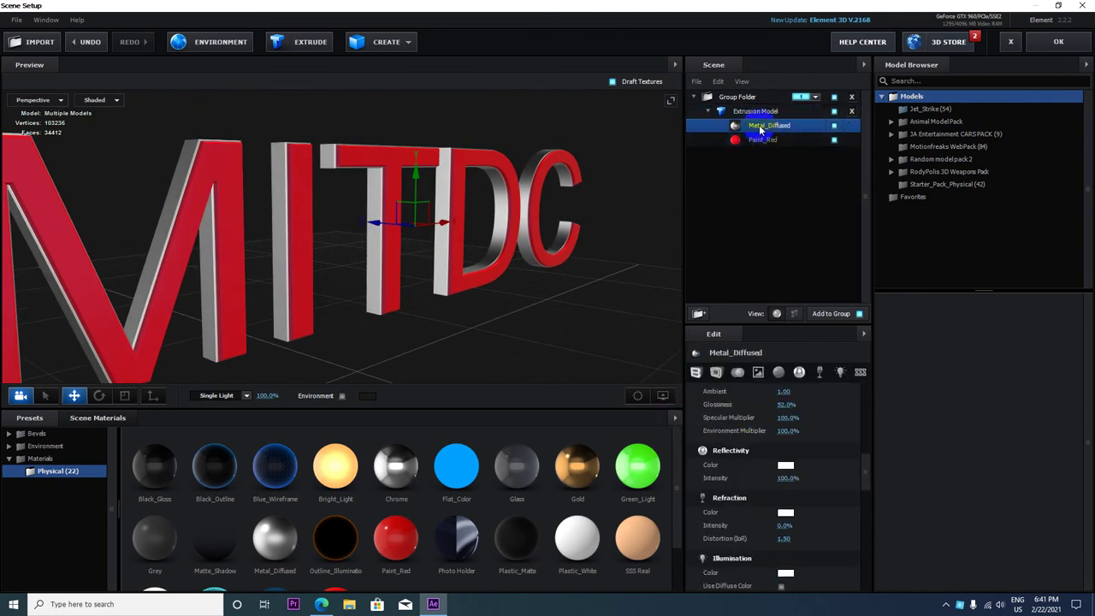
{"action": "left_click", "coordinate": [762, 142]}
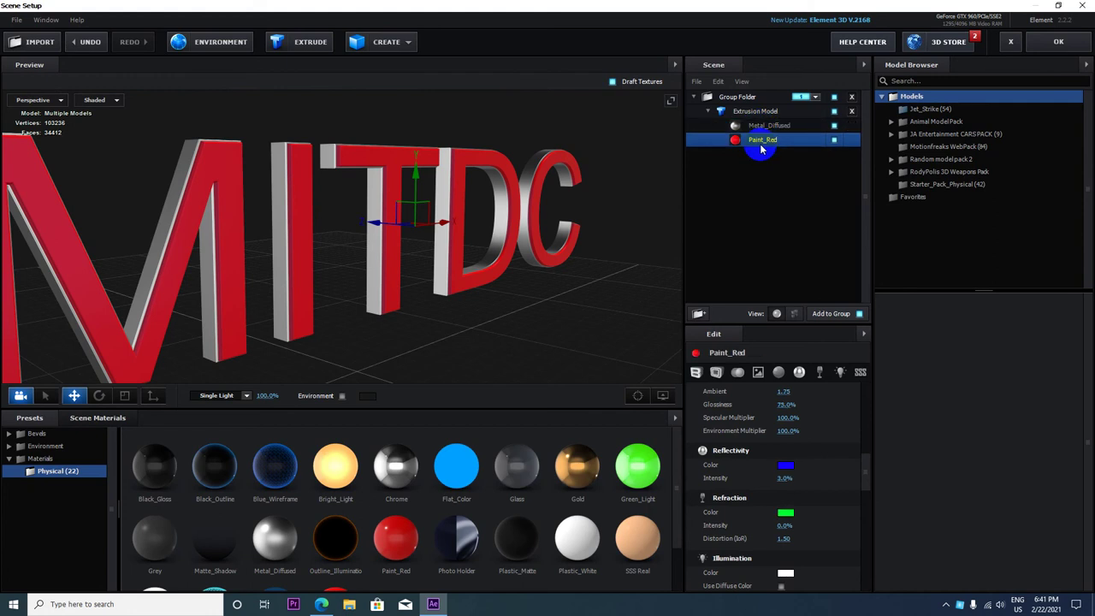
{"action": "left_click", "coordinate": [763, 128]}
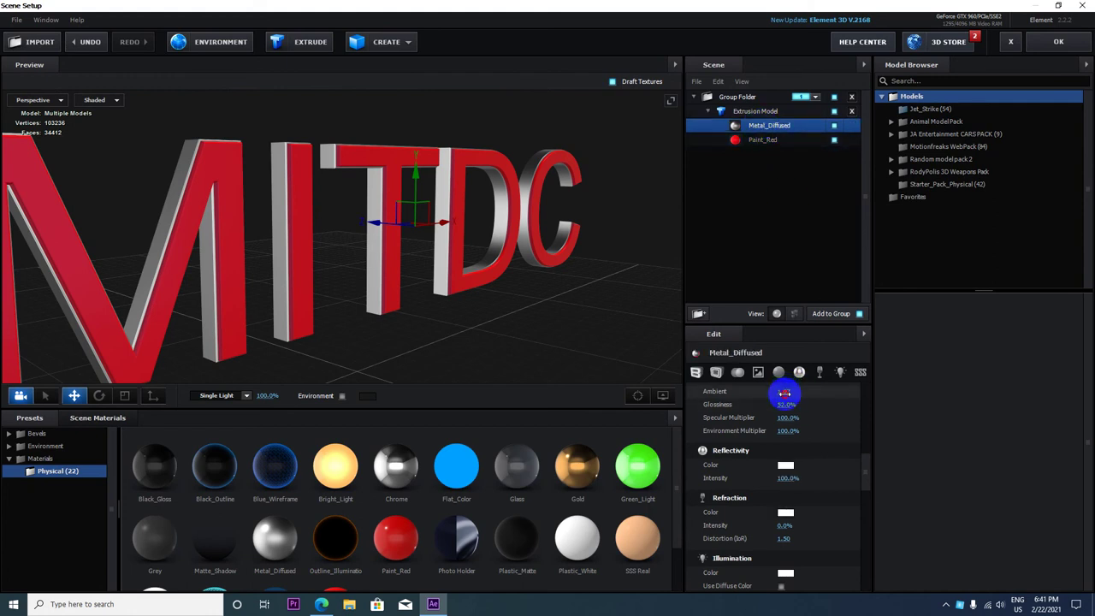
Lower Metal_Diffused's Ambient to 0.36 to darken the silver sides.
{"action": "left_click_drag", "start_coordinate": [506, 317], "coordinate": [366, 304]}
{"action": "left_click_drag", "start_coordinate": [466, 264], "coordinate": [363, 237]}
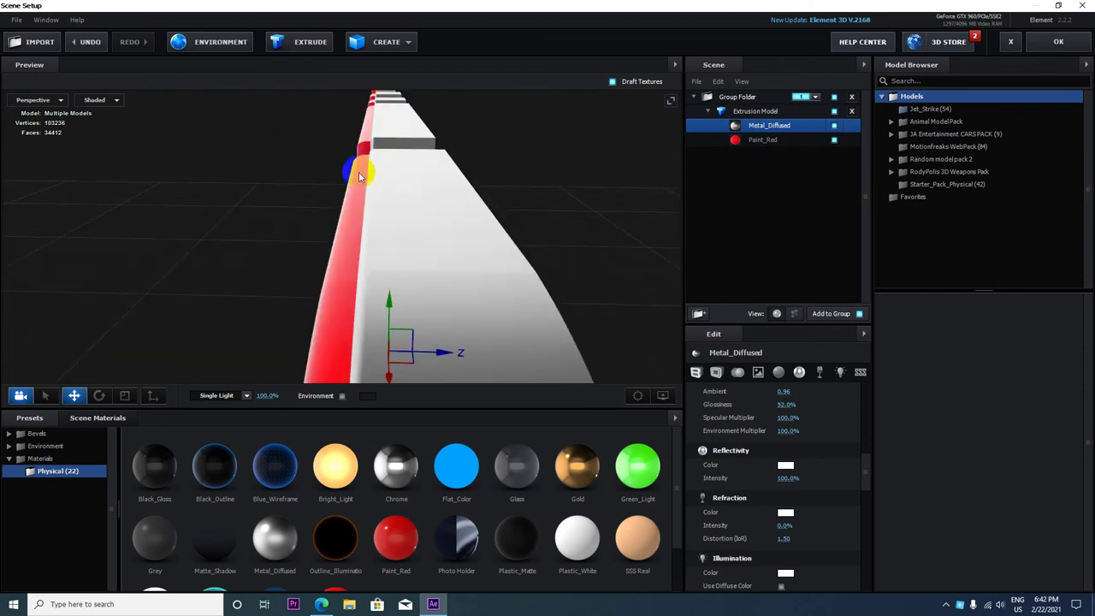
{"action": "left_click_drag", "start_coordinate": [375, 196], "coordinate": [325, 174]}
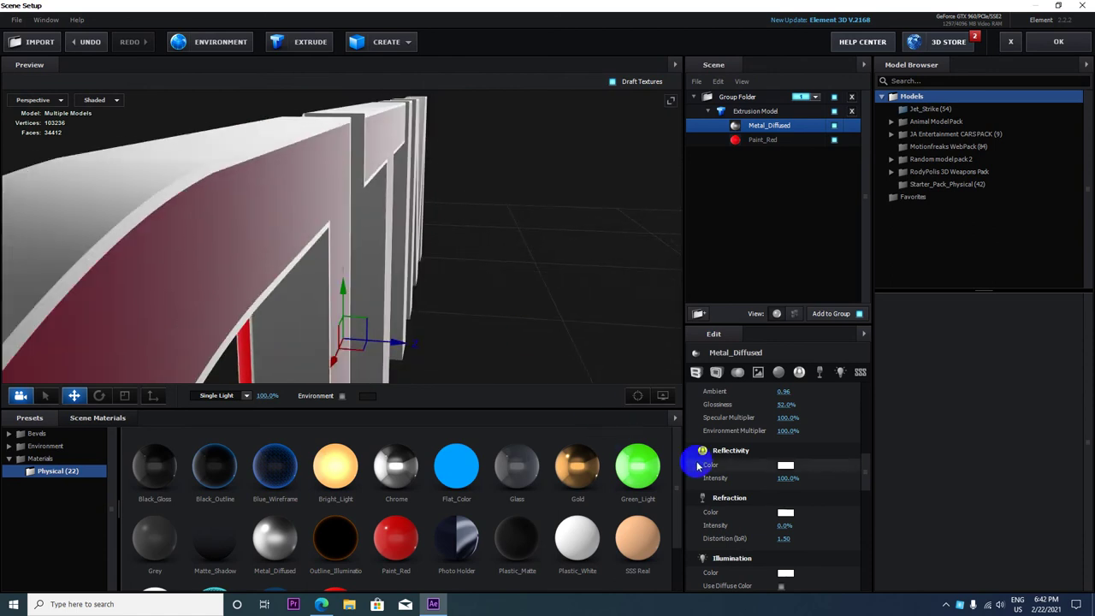
{"action": "scroll", "coordinate": [774, 481], "scroll_direction": "down", "scroll_amount": 3}
{"action": "scroll", "coordinate": [780, 489], "scroll_direction": "up", "scroll_amount": 10}
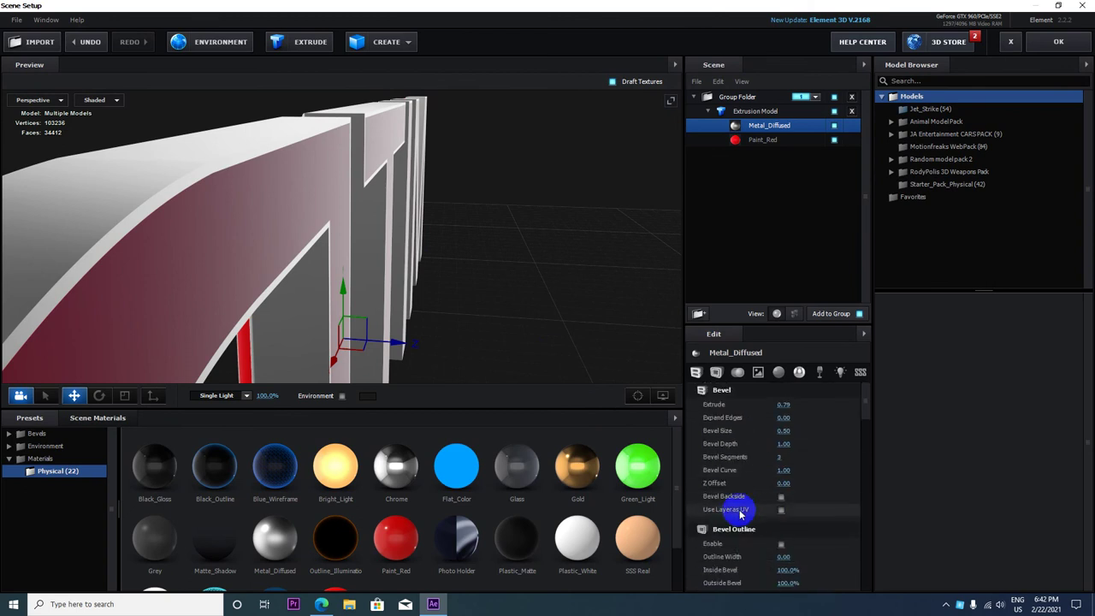
Try Bevel Backside on the Metal_Diffused material, then turn it back off.
{"action": "left_click", "coordinate": [781, 497]}
{"action": "left_click_drag", "start_coordinate": [327, 232], "coordinate": [407, 213]}
{"action": "scroll", "coordinate": [408, 272], "scroll_direction": "up", "scroll_amount": 5}
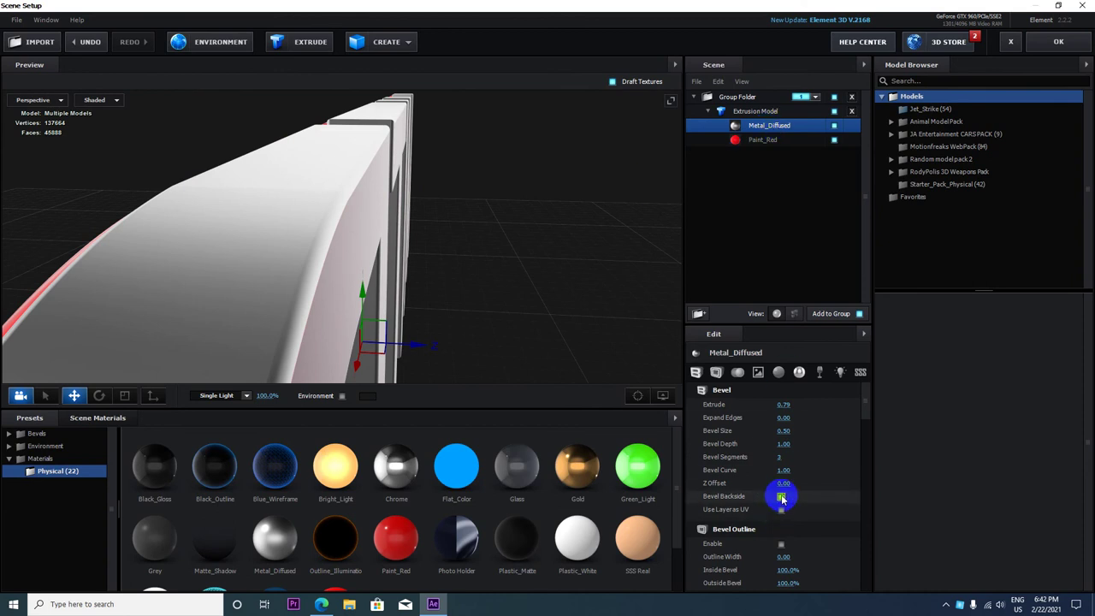
{"action": "left_click", "coordinate": [781, 497]}
Turn Bevel Backside on and off for Paint_Red, leaving it unchecked, and view the letters from the front.
{"action": "left_click", "coordinate": [772, 140]}
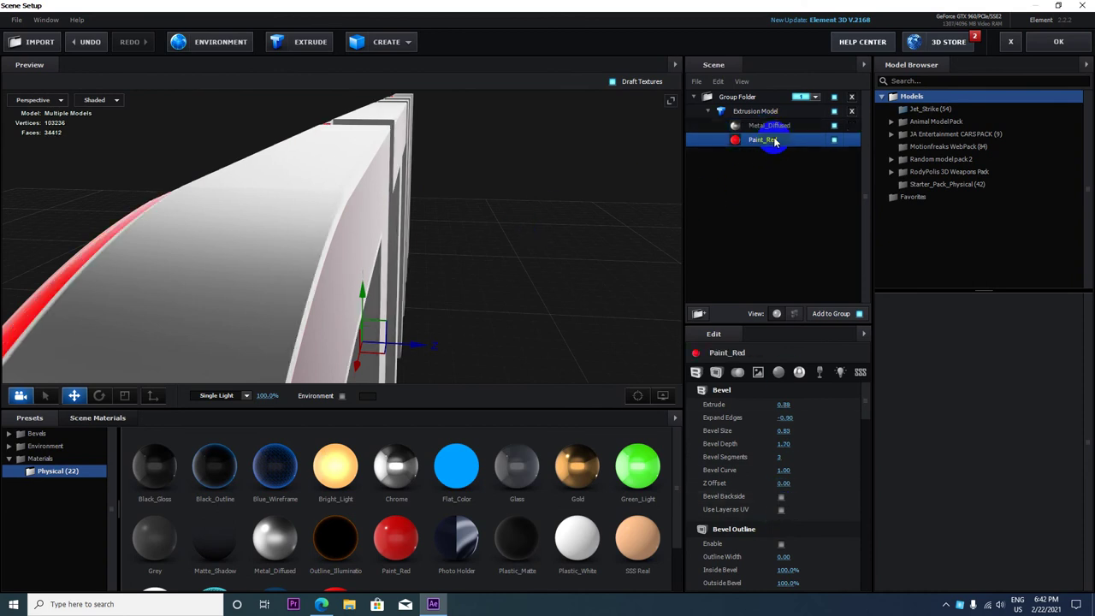
{"action": "left_click", "coordinate": [781, 497]}
{"action": "left_click_drag", "start_coordinate": [466, 243], "coordinate": [487, 193]}
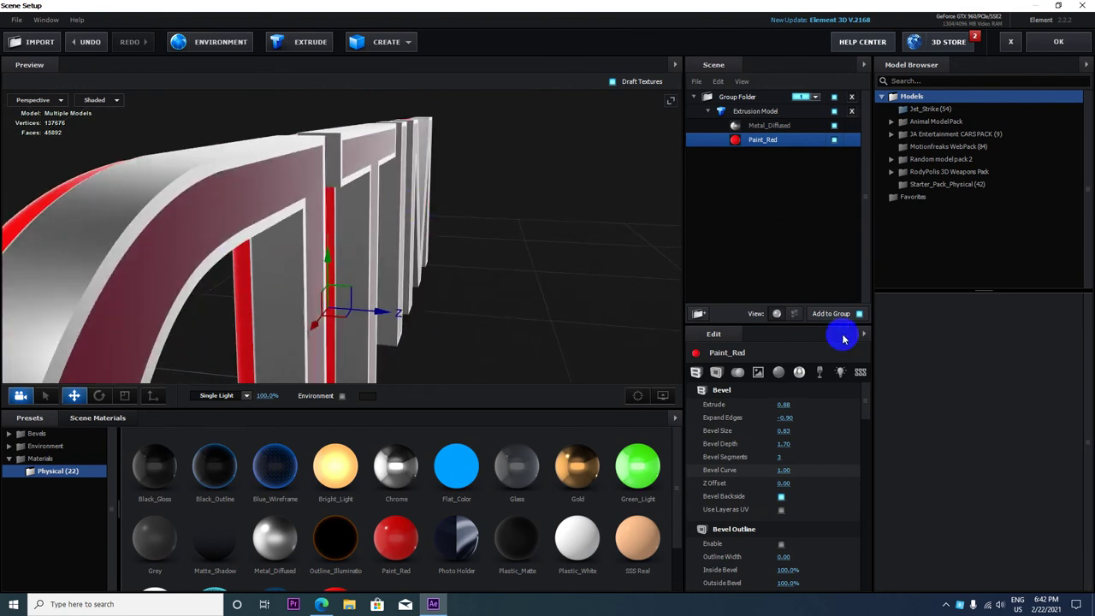
{"action": "left_click", "coordinate": [781, 497]}
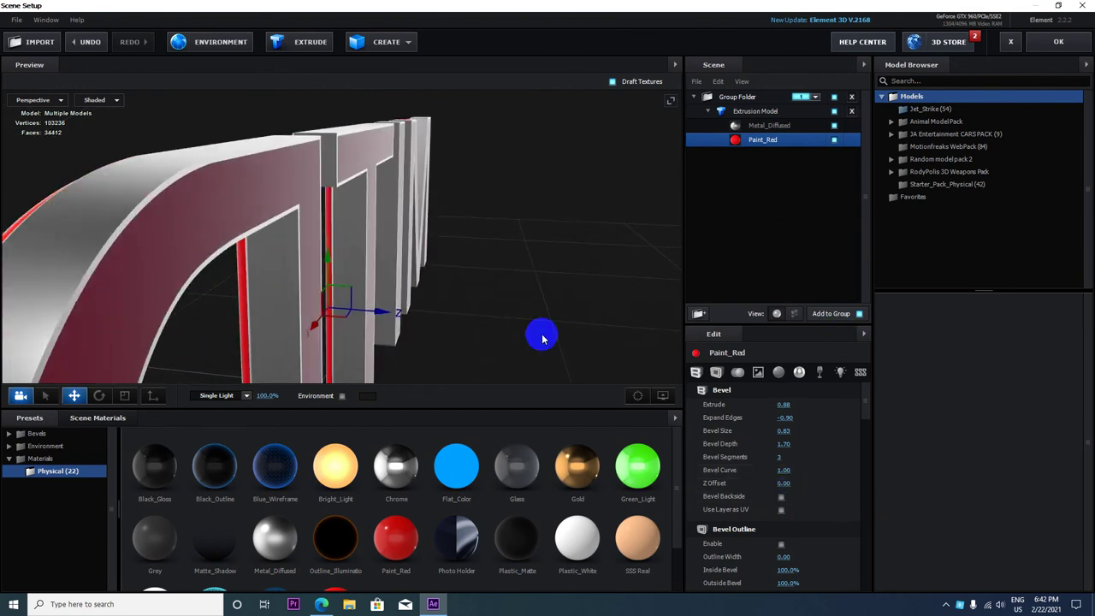
{"action": "left_click_drag", "start_coordinate": [400, 310], "coordinate": [469, 289]}
Set Paint_Red's Glossiness to 100% and apply the scene with OK.
{"action": "scroll", "coordinate": [754, 505], "scroll_direction": "down", "scroll_amount": 3}
{"action": "scroll", "coordinate": [754, 505], "scroll_direction": "down", "scroll_amount": 10}
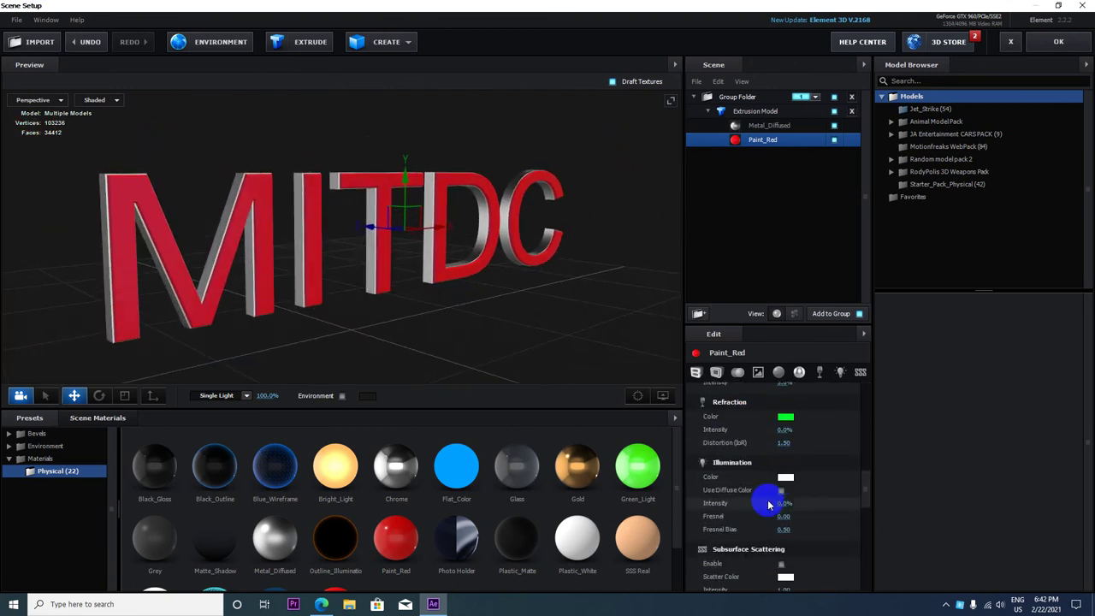
{"action": "scroll", "coordinate": [766, 428], "scroll_direction": "up", "scroll_amount": 10}
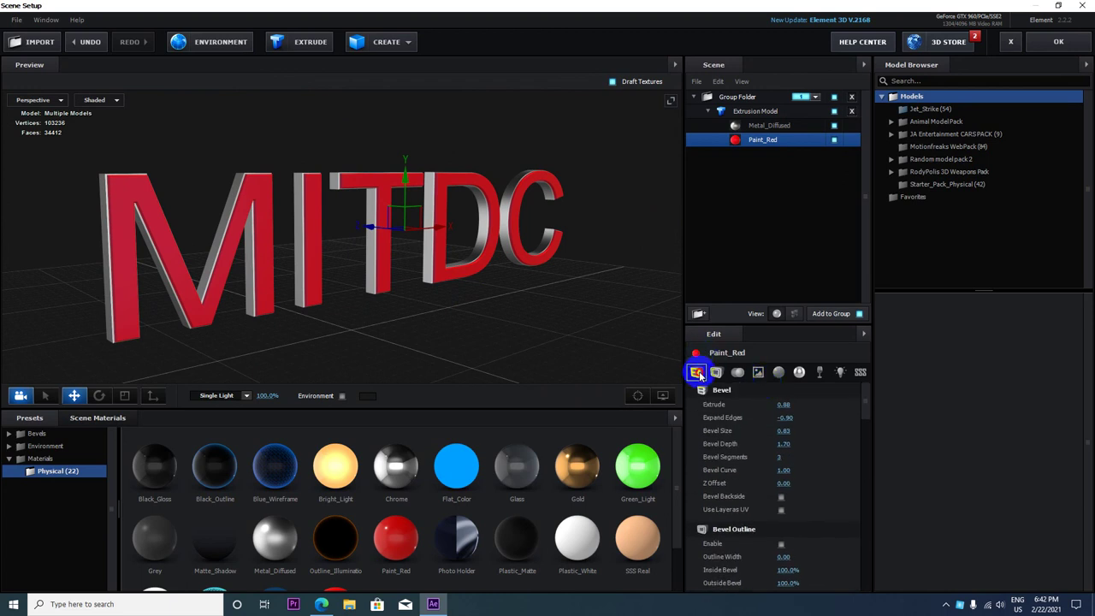
{"action": "scroll", "coordinate": [719, 376], "scroll_direction": "down", "scroll_amount": 3}
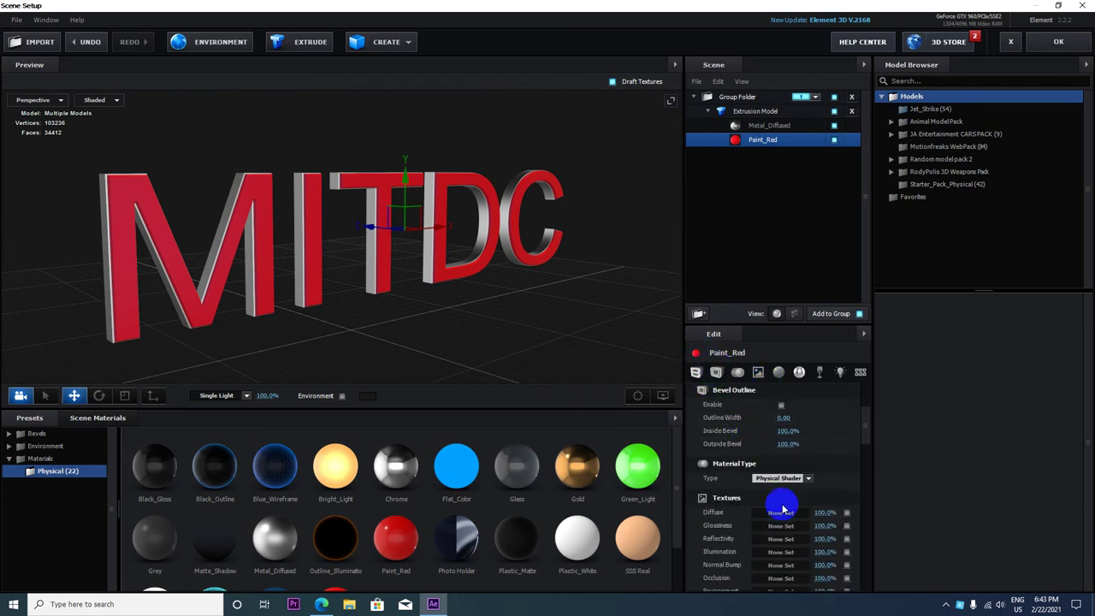
{"action": "scroll", "coordinate": [744, 379], "scroll_direction": "down", "scroll_amount": 2}
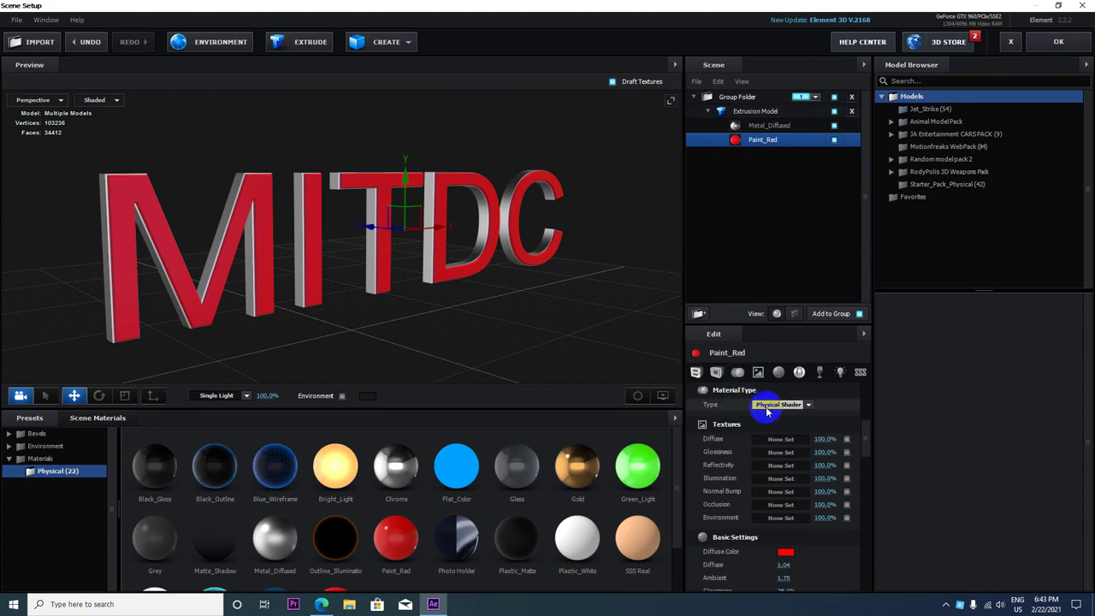
{"action": "left_click", "coordinate": [757, 374]}
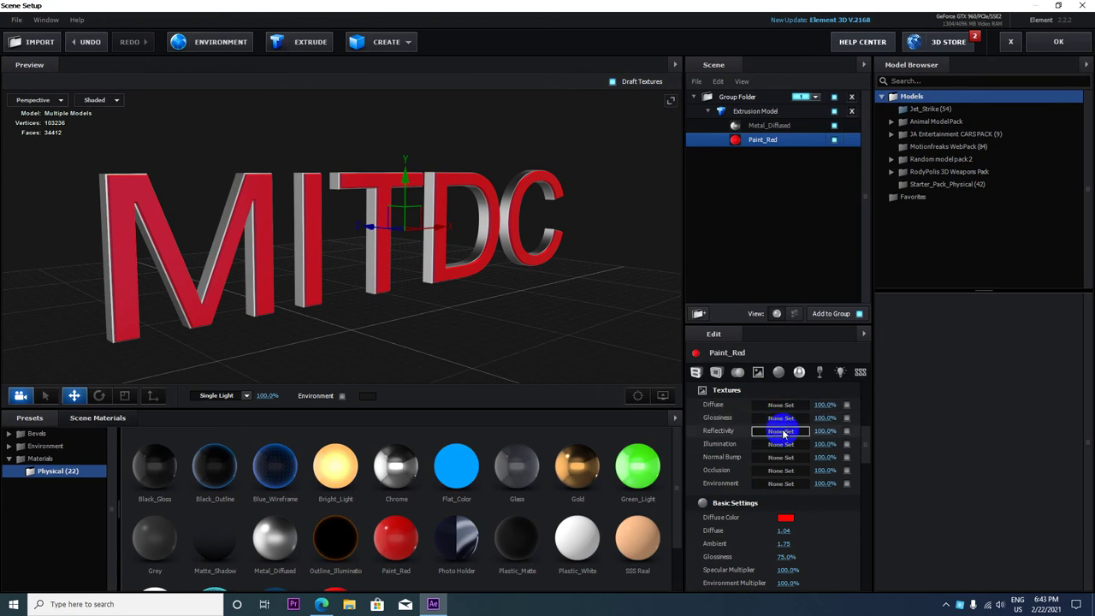
{"action": "left_click", "coordinate": [779, 374]}
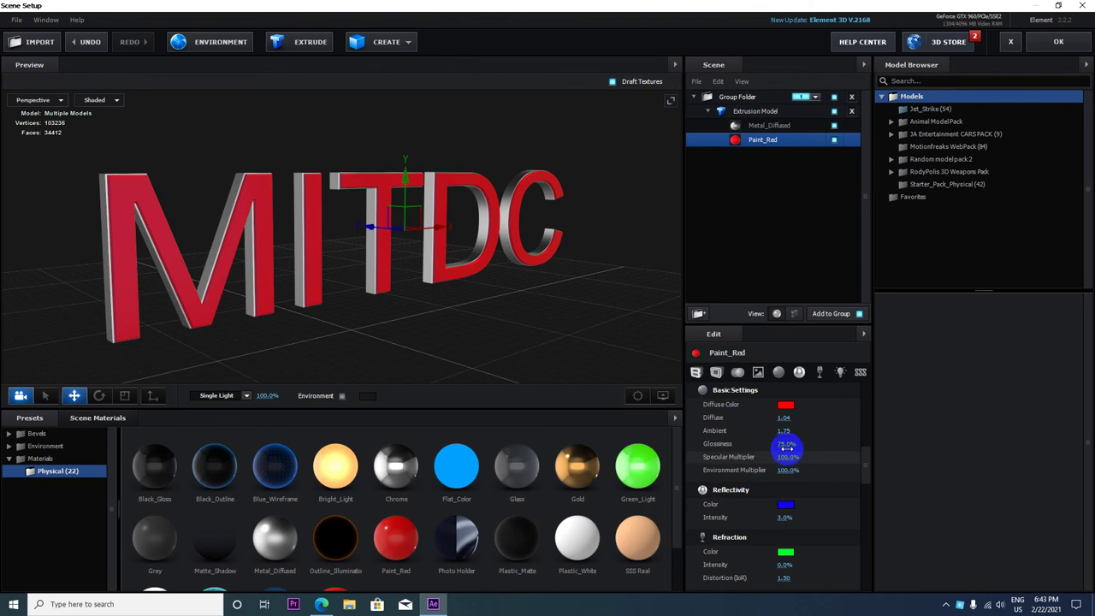
{"action": "left_click_drag", "start_coordinate": [786, 444], "coordinate": [814, 445]}
{"action": "left_click_drag", "start_coordinate": [553, 293], "coordinate": [518, 306]}
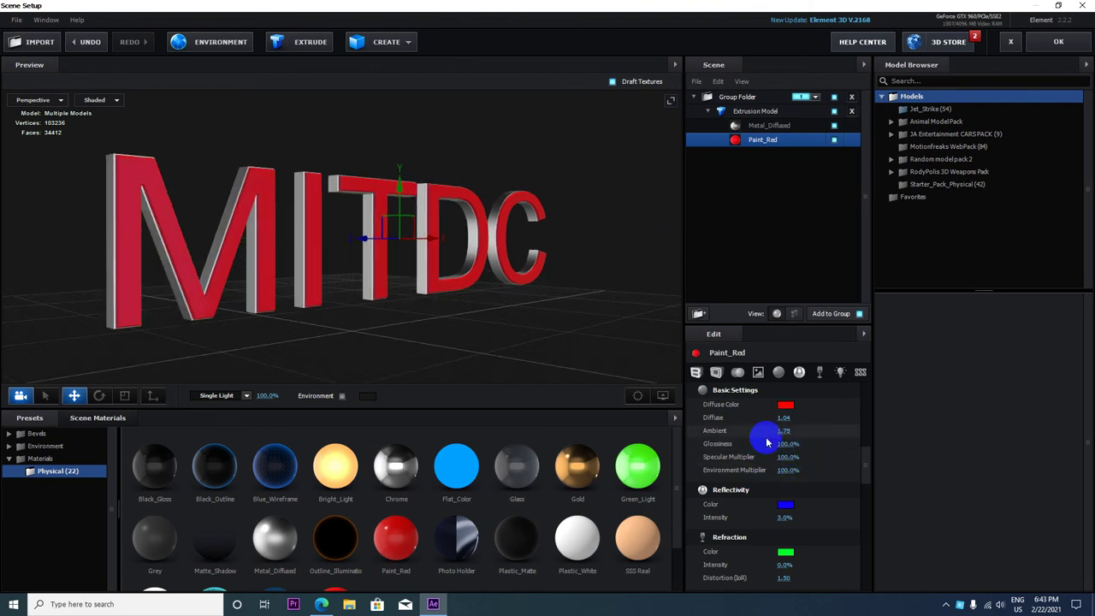
{"action": "mouse_move", "coordinate": [433, 276]}
{"action": "left_mouse_down"}
{"action": "mouse_move", "coordinate": [403, 283]}
{"action": "mouse_move", "coordinate": [419, 303]}
{"action": "mouse_move", "coordinate": [448, 286]}
{"action": "left_mouse_up"}
{"action": "left_click", "coordinate": [1058, 42]}
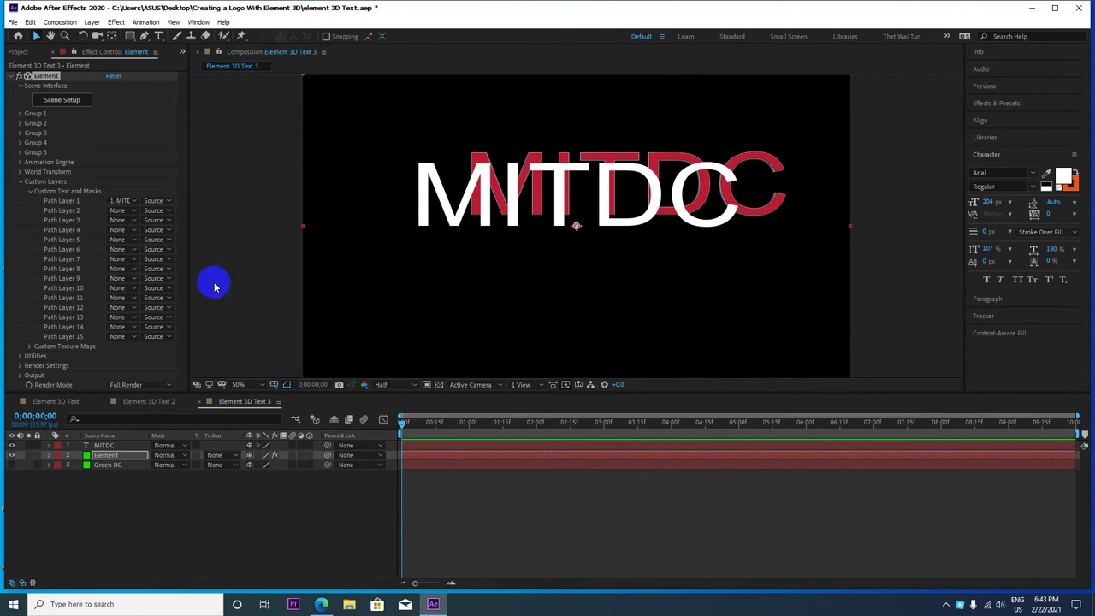
Hide the flat white MITDC text layer.
{"action": "left_click", "coordinate": [103, 446]}
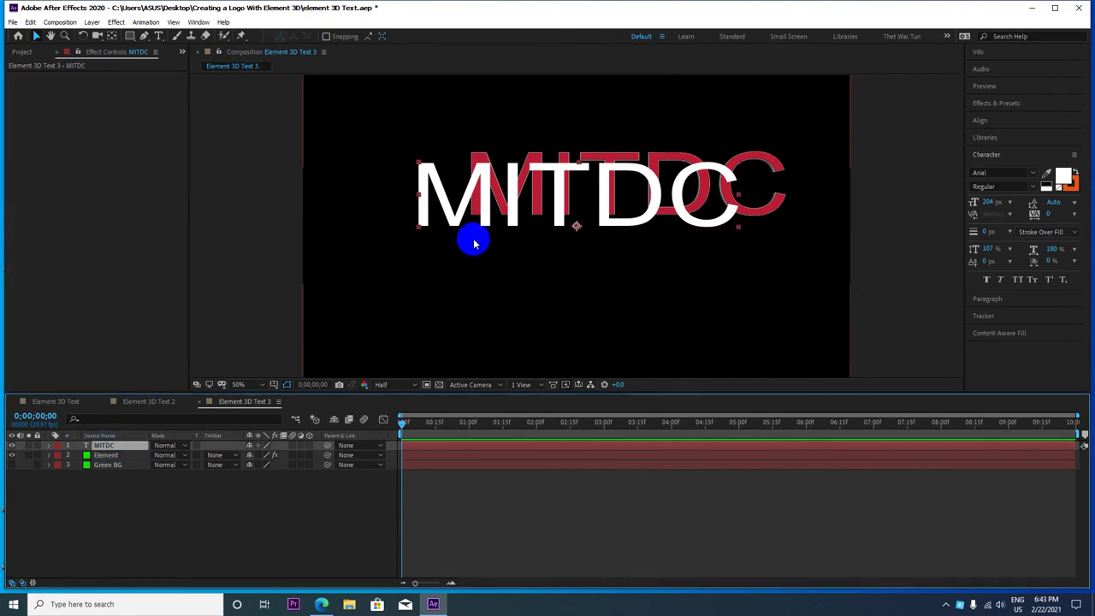
{"action": "scroll", "coordinate": [462, 225], "scroll_direction": "up", "scroll_amount": 4}
{"action": "scroll", "coordinate": [393, 198], "scroll_direction": "down", "scroll_amount": 2}
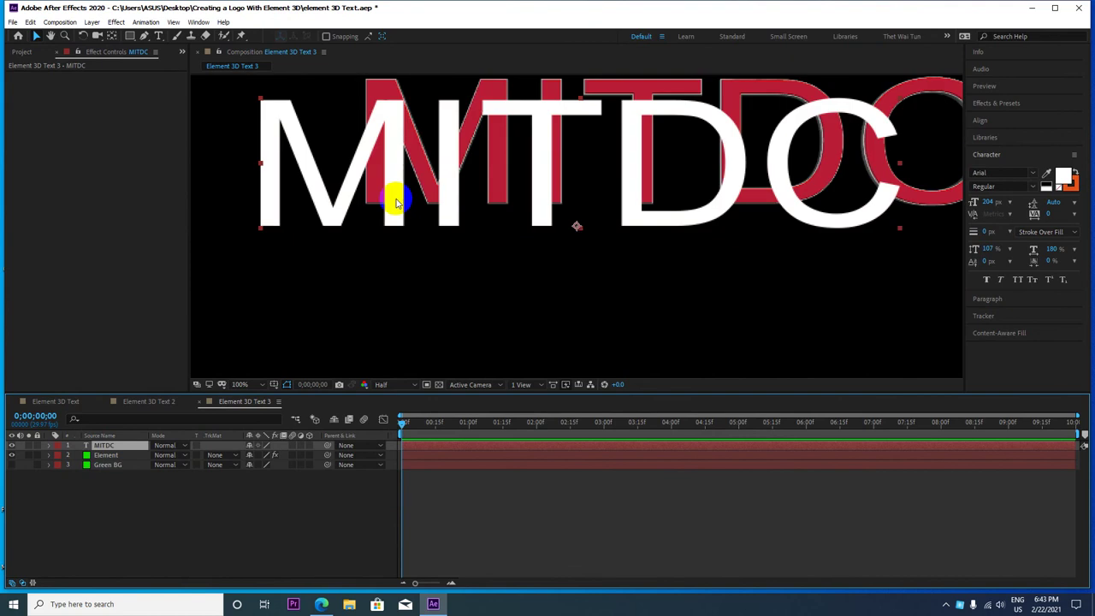
{"action": "left_click", "coordinate": [13, 447]}
{"action": "scroll", "coordinate": [431, 251], "scroll_direction": "down", "scroll_amount": 2}
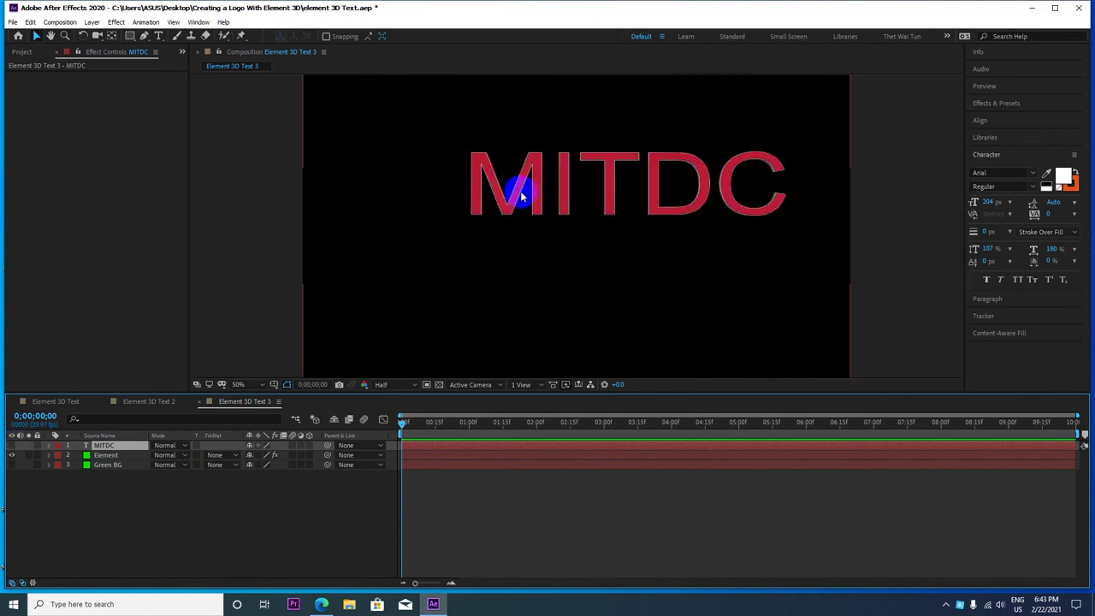
Add a new camera, Camera 1, using the 35mm lens preset.
{"action": "right_click", "coordinate": [138, 510]}
{"action": "left_click", "coordinate": [214, 402]}
{"action": "left_click", "coordinate": [276, 448]}
{"action": "left_click", "coordinate": [433, 106]}
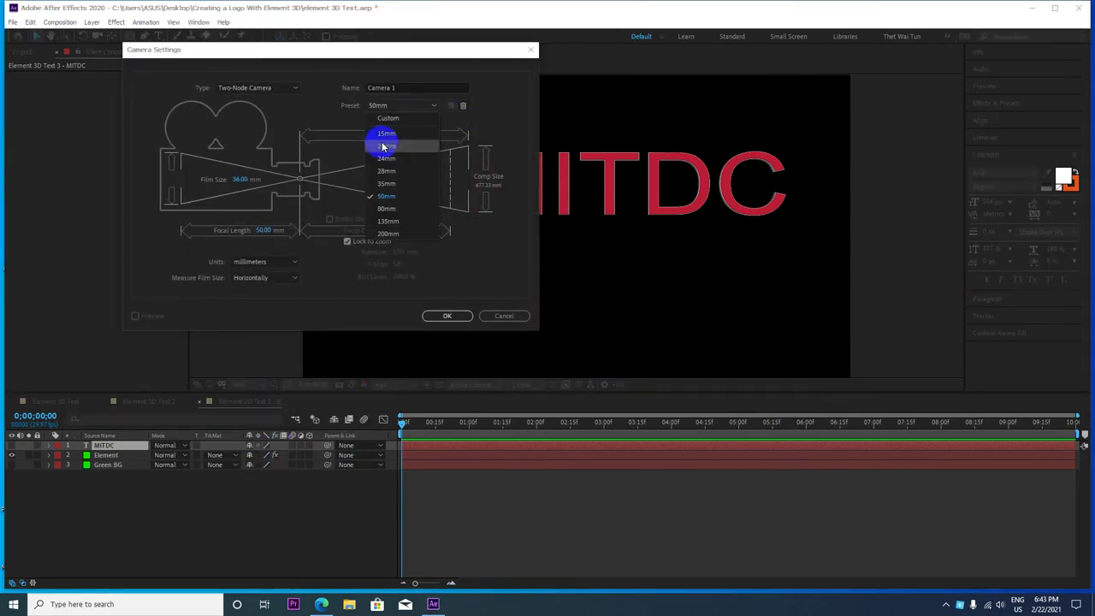
{"action": "left_click", "coordinate": [385, 183]}
{"action": "left_click", "coordinate": [445, 316]}
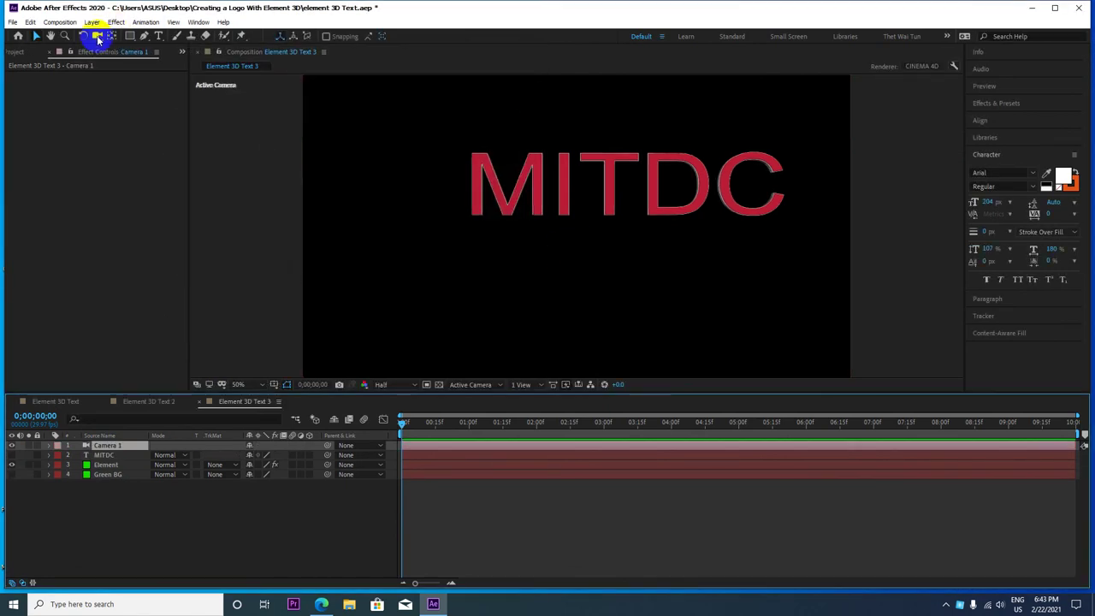
{"action": "left_click", "coordinate": [96, 37]}
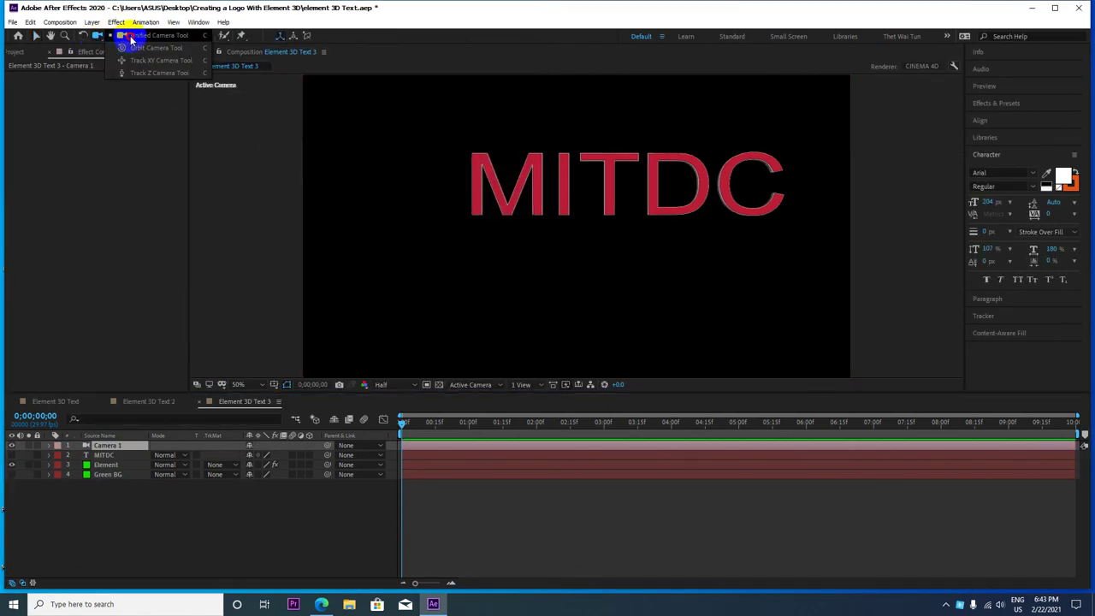
Orbit and pan Camera 1 so the red MITDC letters sit centred at a slight angle.
{"action": "left_click", "coordinate": [406, 207]}
{"action": "left_click_drag", "start_coordinate": [406, 207], "coordinate": [519, 196]}
{"action": "scroll", "coordinate": [482, 205], "scroll_direction": "down", "scroll_amount": 2}
{"action": "left_click_drag", "start_coordinate": [97, 37], "coordinate": [136, 48]}
{"action": "left_click_drag", "start_coordinate": [594, 213], "coordinate": [594, 186]}
{"action": "left_click_drag", "start_coordinate": [96, 37], "coordinate": [146, 66]}
{"action": "left_click_drag", "start_coordinate": [603, 188], "coordinate": [576, 242]}
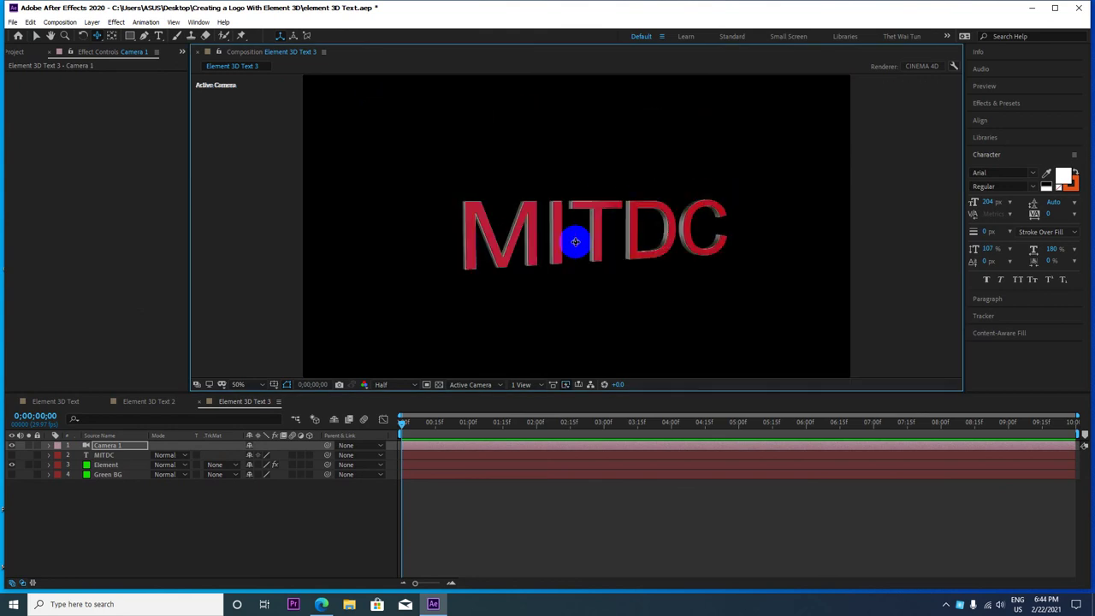
{"action": "scroll", "coordinate": [577, 234], "scroll_direction": "down", "scroll_amount": 2}
{"action": "scroll", "coordinate": [567, 217], "scroll_direction": "up", "scroll_amount": 2}
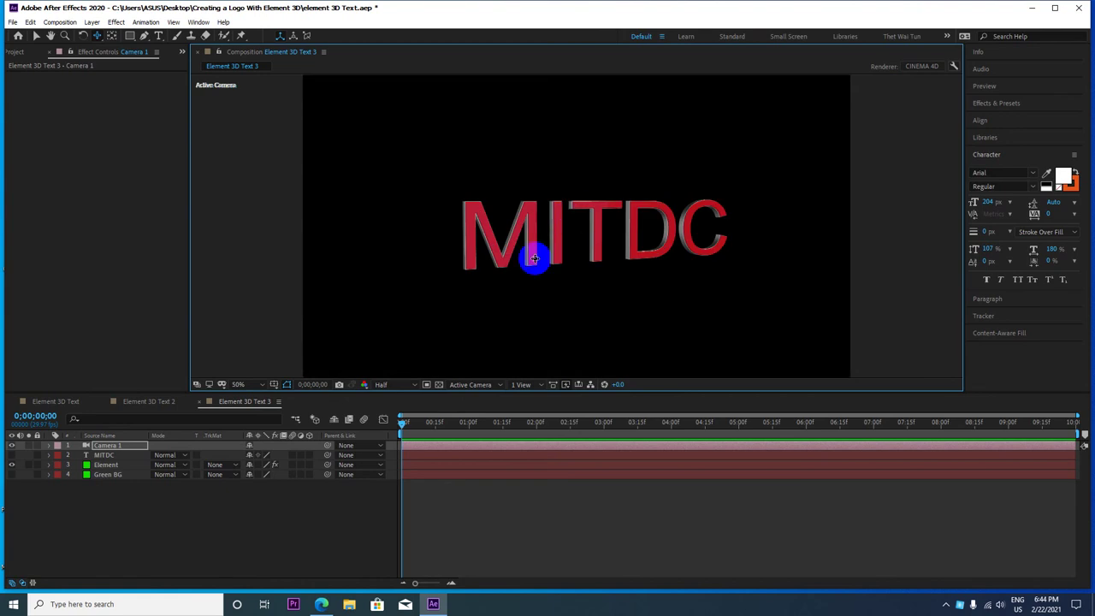
{"action": "left_click", "coordinate": [98, 455]}
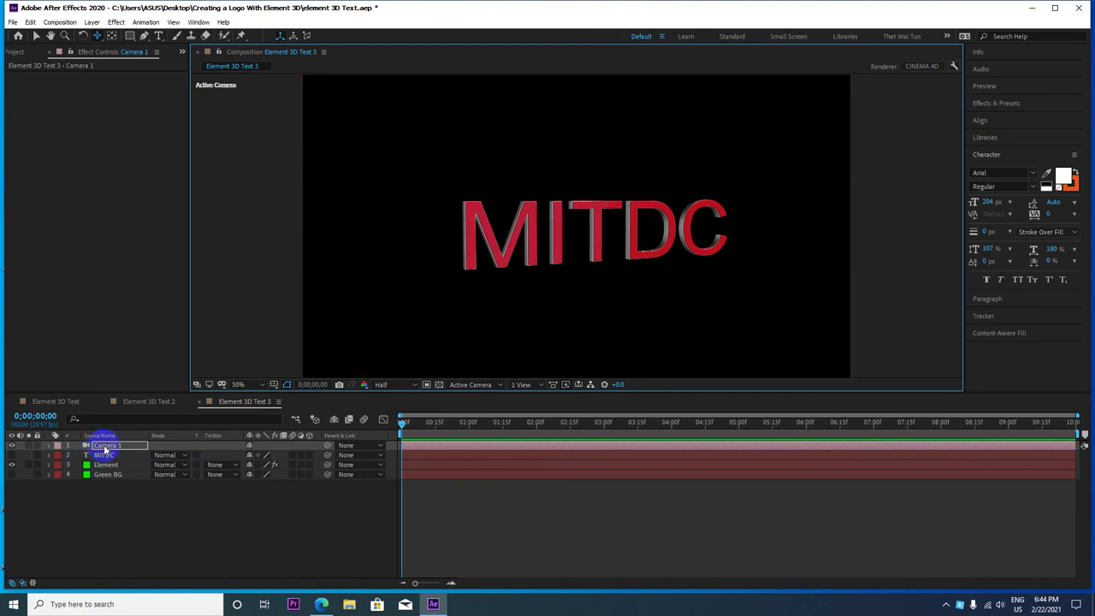
{"action": "scroll", "coordinate": [570, 266], "scroll_direction": "down", "scroll_amount": 2}
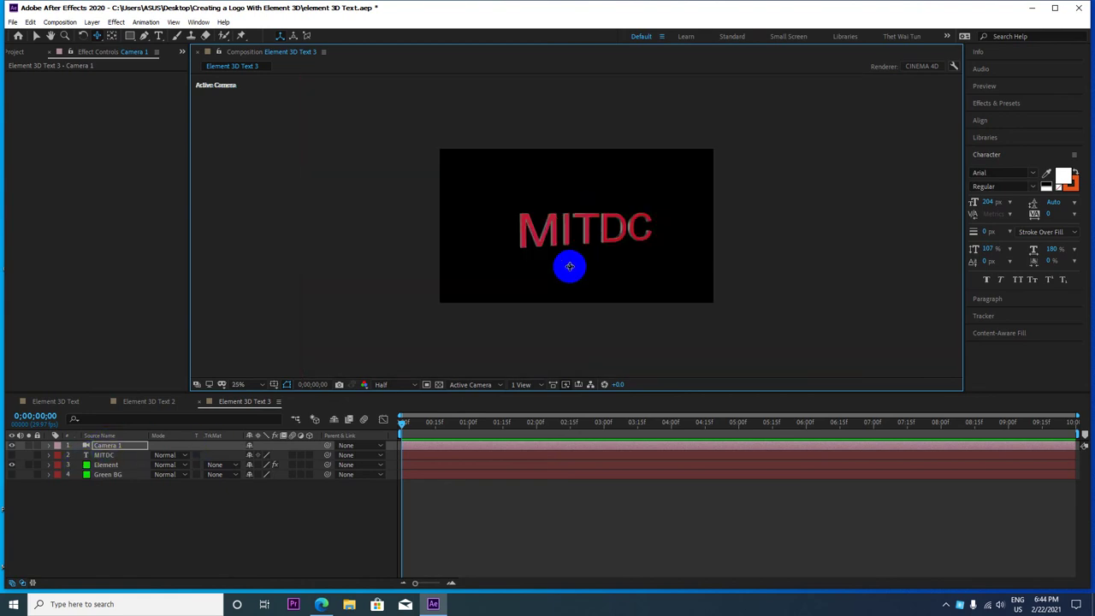
Set Point of Interest and Position keyframes on Camera 1 at 1 second.
{"action": "left_click", "coordinate": [108, 447]}
{"action": "key", "text": "p"}
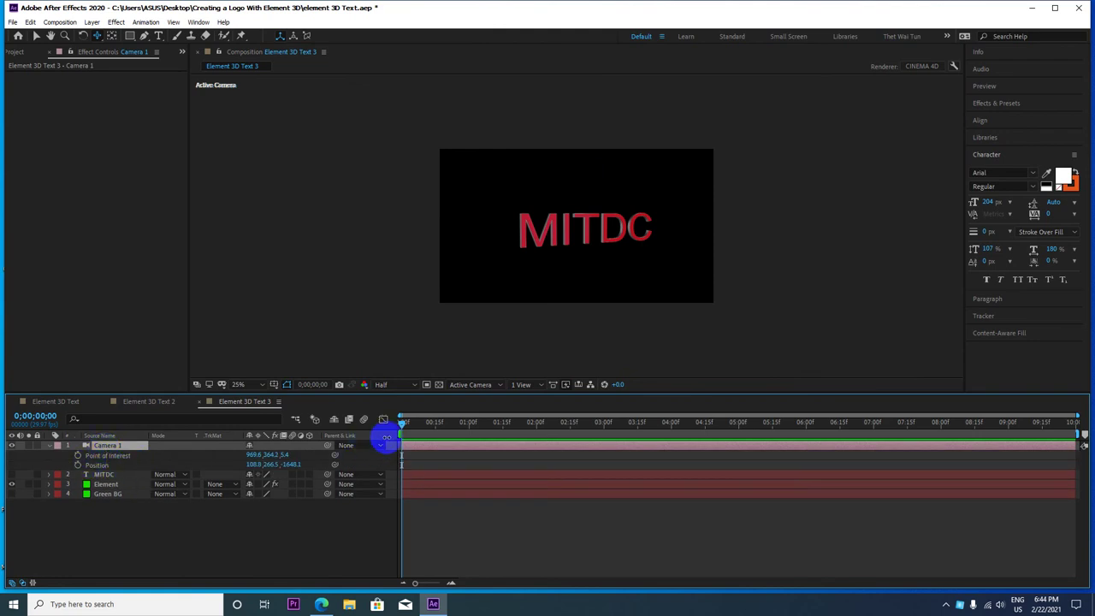
{"action": "left_click", "coordinate": [404, 426]}
{"action": "left_click_drag", "start_coordinate": [405, 426], "coordinate": [469, 424]}
{"action": "left_click", "coordinate": [103, 455]}
{"action": "left_click", "coordinate": [90, 466], "text": "shift"}
{"action": "left_click", "coordinate": [78, 456]}
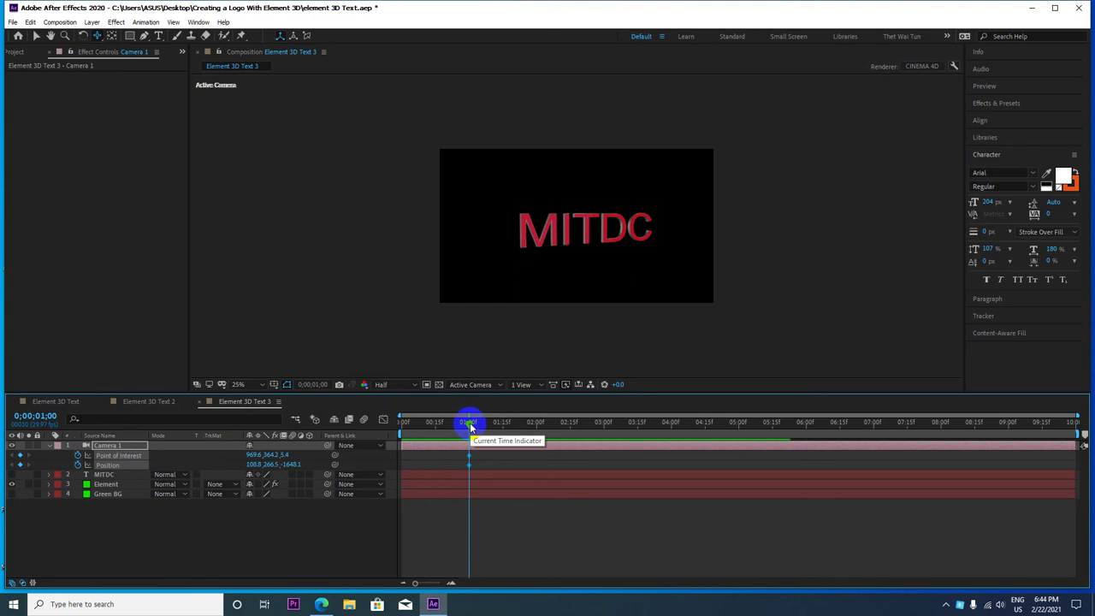
At 0 seconds, pan the camera so MITDC leaves the frame, then check the move.
{"action": "left_click_drag", "start_coordinate": [469, 425], "coordinate": [445, 428]}
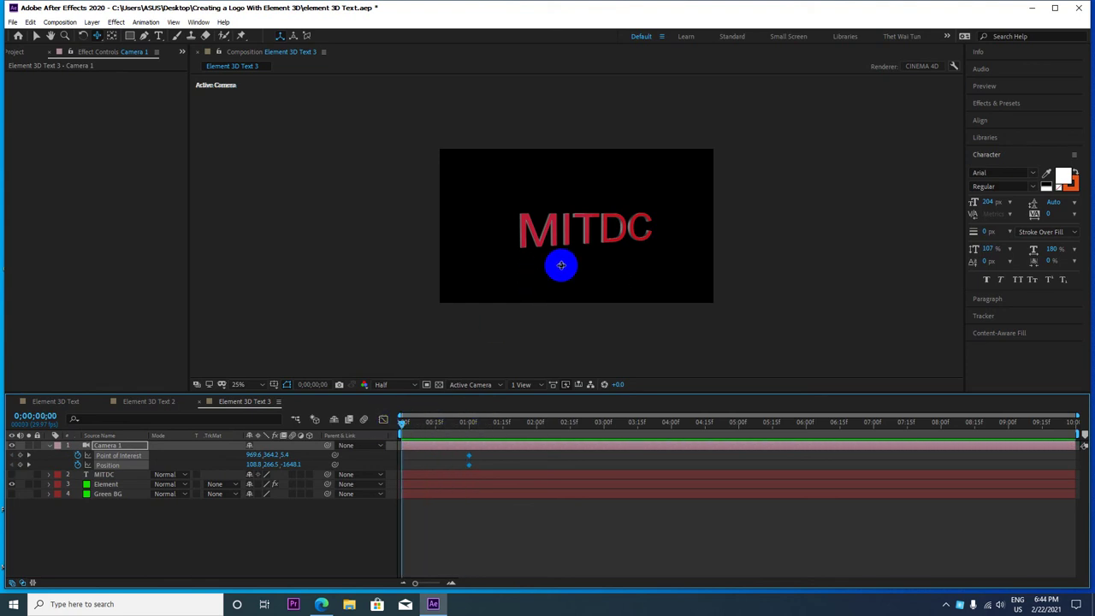
{"action": "left_click_drag", "start_coordinate": [542, 242], "coordinate": [732, 230]}
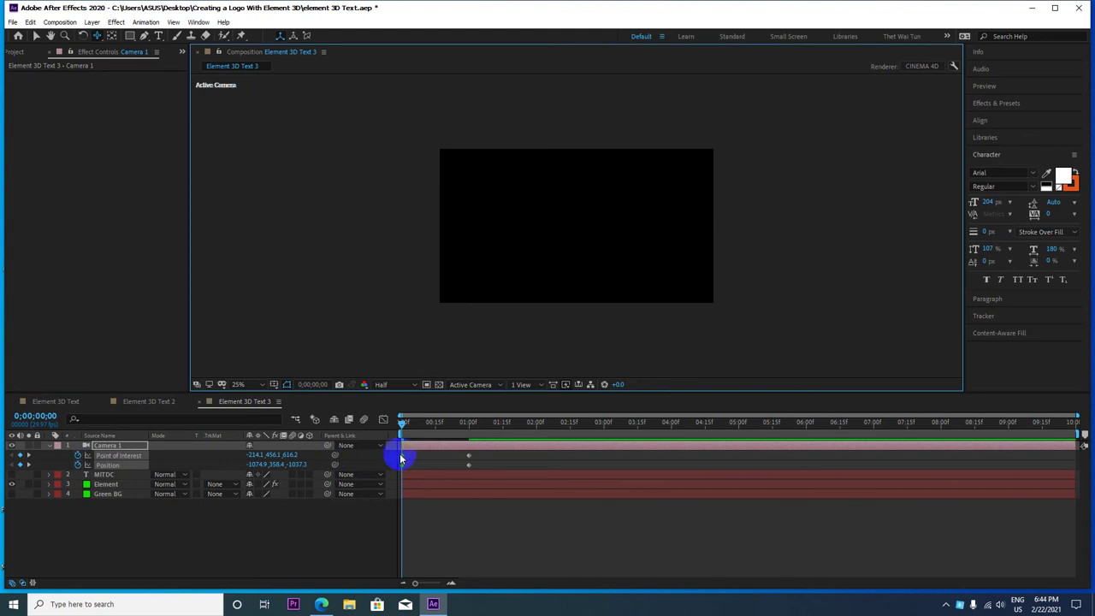
{"action": "left_click_drag", "start_coordinate": [401, 422], "coordinate": [469, 425]}
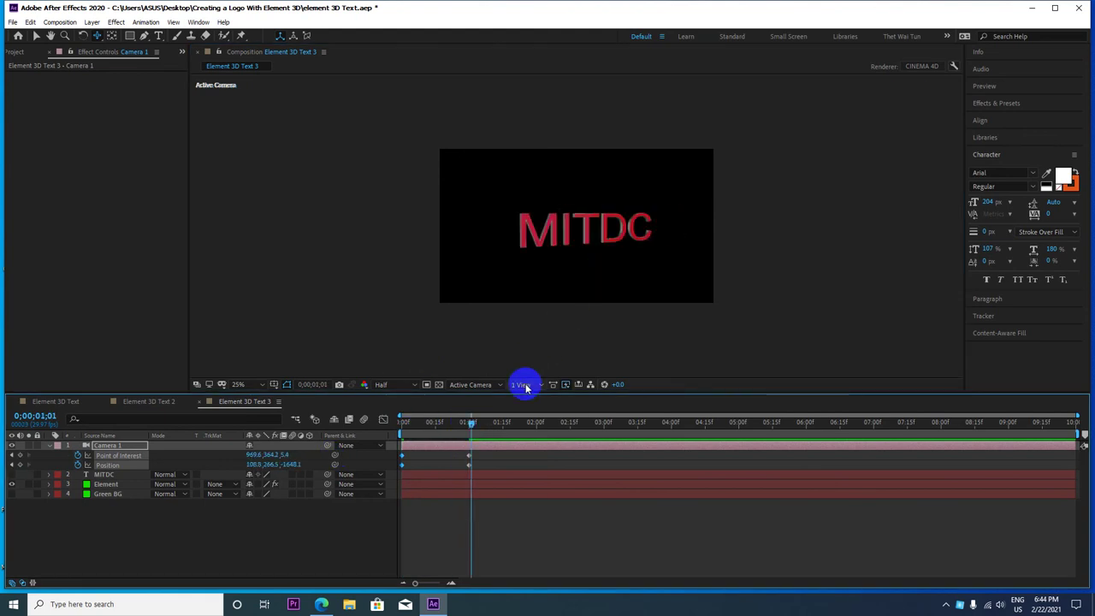
{"action": "left_click_drag", "start_coordinate": [471, 427], "coordinate": [517, 424]}
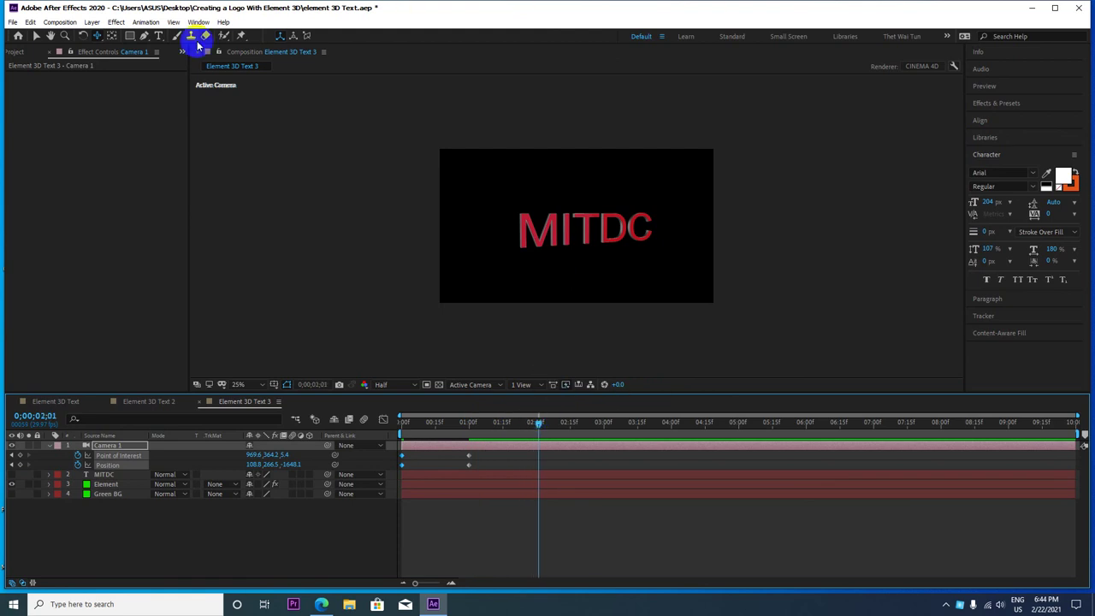
{"action": "left_click", "coordinate": [98, 37]}
{"action": "left_click_drag", "start_coordinate": [98, 36], "coordinate": [146, 69]}
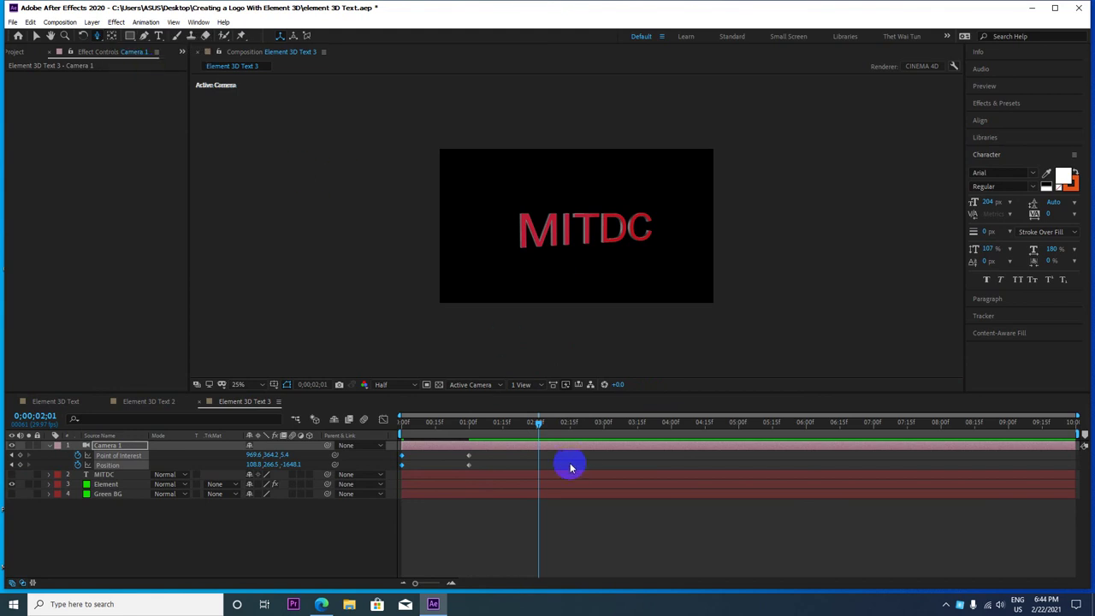
{"action": "left_click_drag", "start_coordinate": [539, 427], "coordinate": [402, 427]}
{"action": "left_click", "coordinate": [668, 262]}
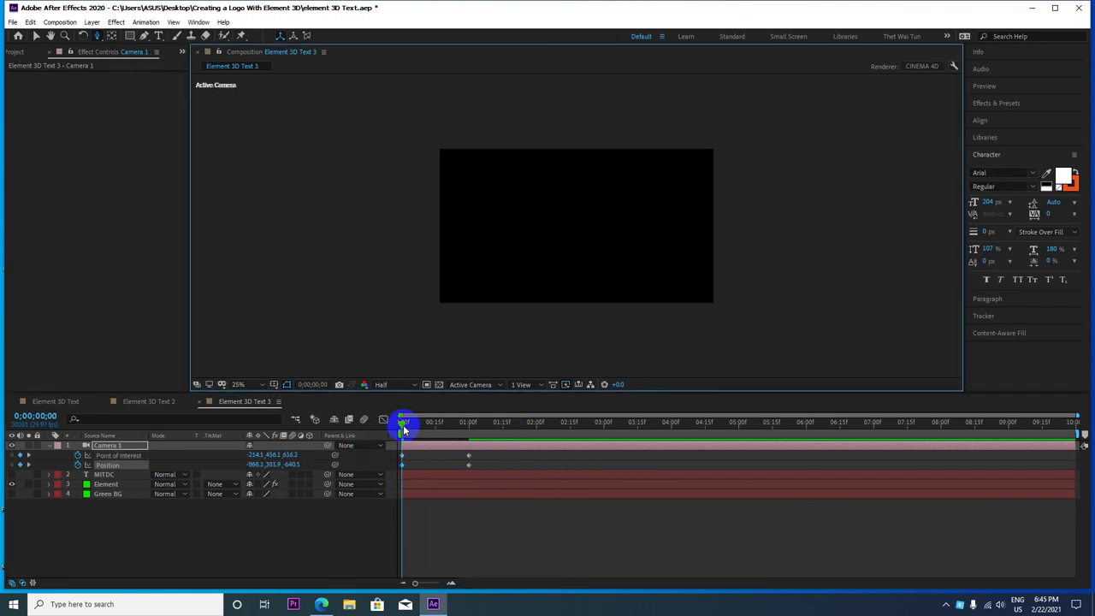
Reframe Camera 1 at the one-second keyframe, adding a new Position keyframe near 2 seconds.
{"action": "left_click", "coordinate": [27, 460]}
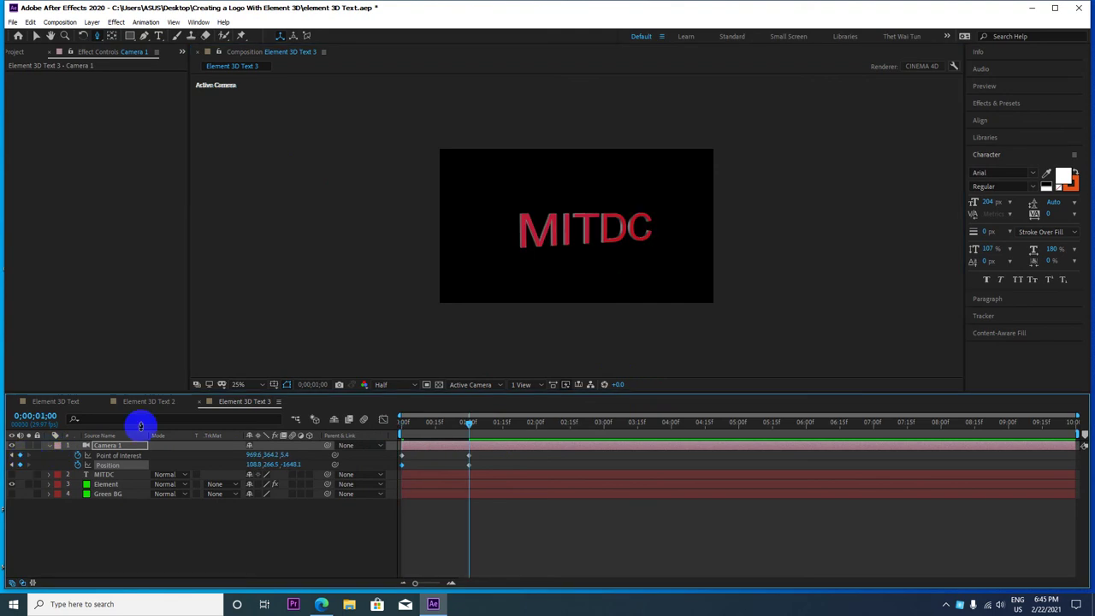
{"action": "left_click_drag", "start_coordinate": [575, 262], "coordinate": [597, 269]}
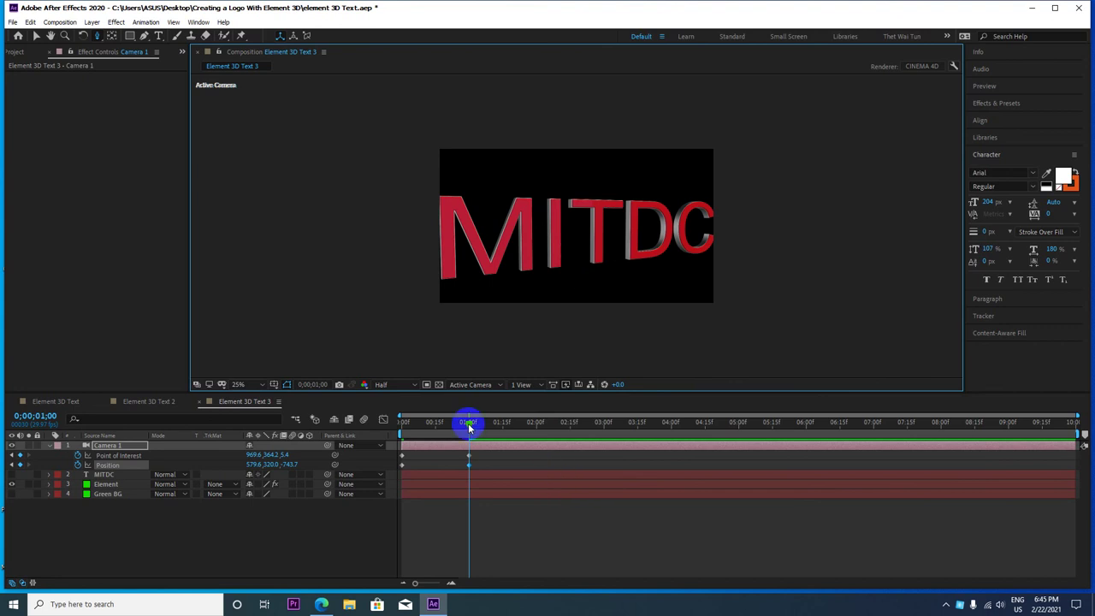
{"action": "left_click_drag", "start_coordinate": [469, 428], "coordinate": [510, 430]}
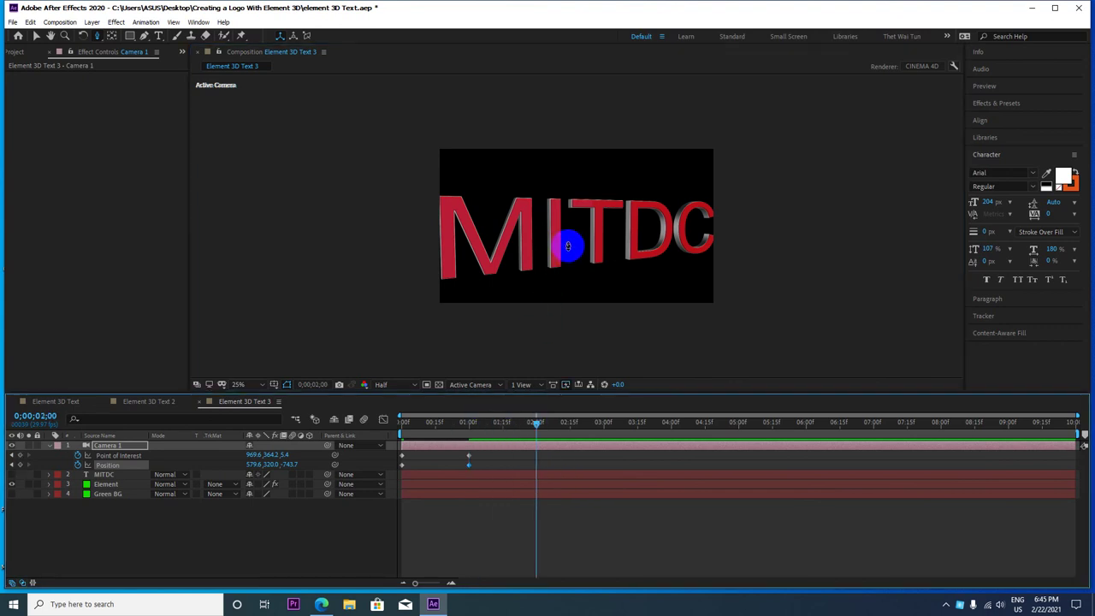
{"action": "left_click_drag", "start_coordinate": [568, 247], "coordinate": [583, 266]}
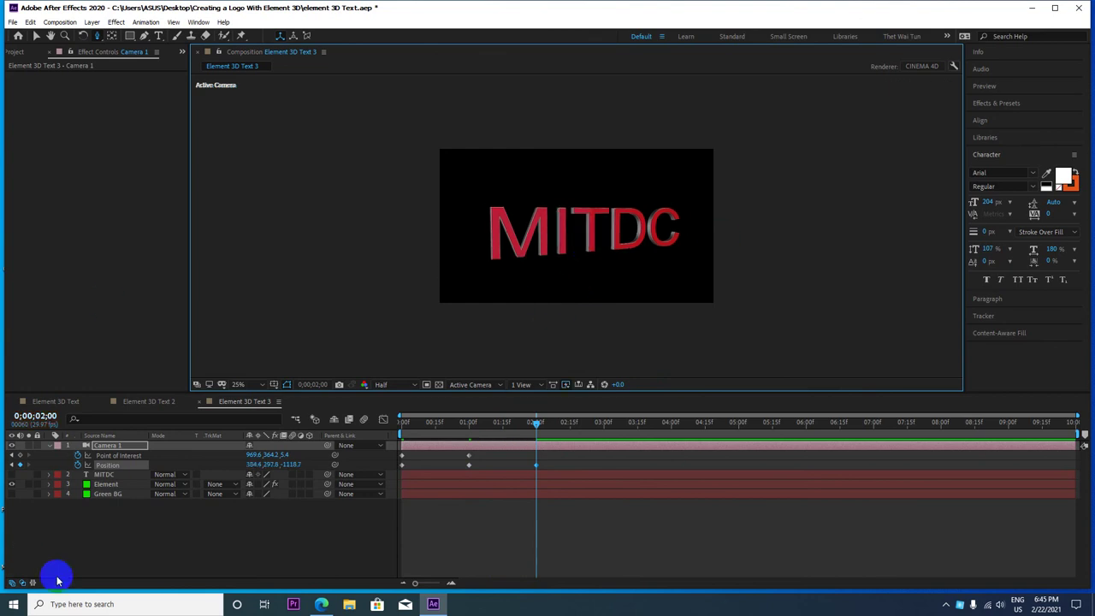
{"action": "left_click", "coordinate": [12, 462]}
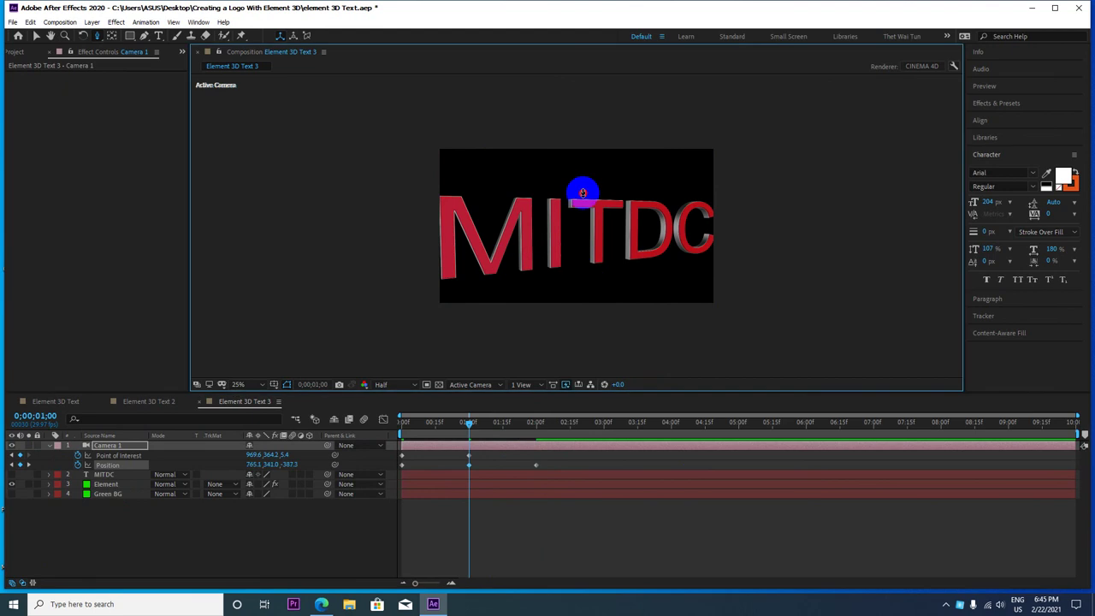
{"action": "left_click_drag", "start_coordinate": [583, 193], "coordinate": [577, 164]}
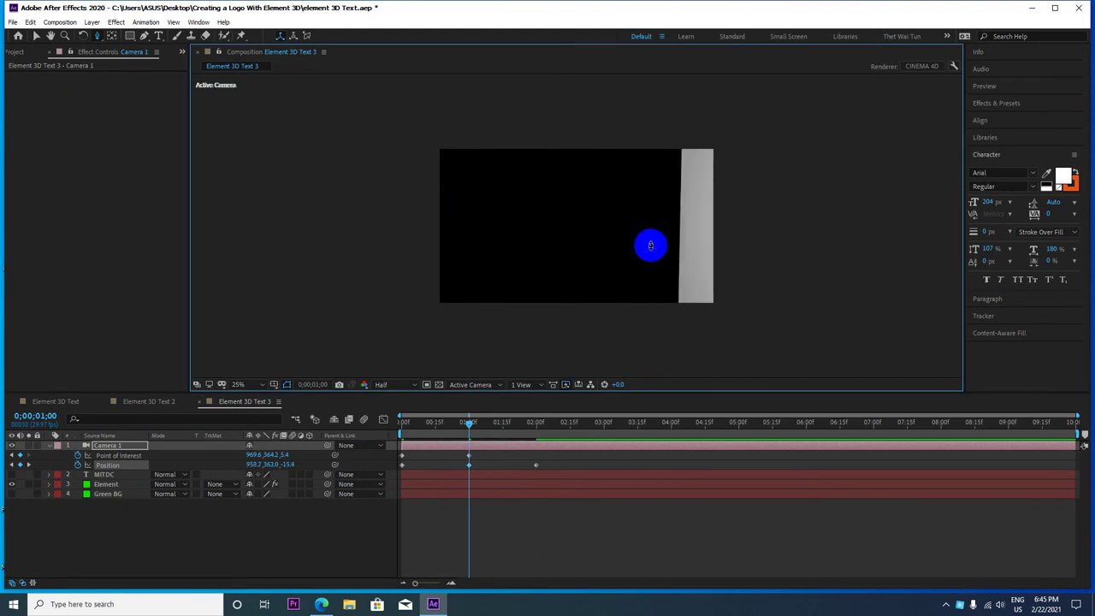
{"action": "mouse_move", "coordinate": [533, 242]}
{"action": "left_mouse_down"}
{"action": "mouse_move", "coordinate": [687, 247]}
{"action": "mouse_move", "coordinate": [648, 247]}
{"action": "left_mouse_up"}
Rewind to the start and preview the camera fly-in, scrubbing through the move.
{"action": "left_click", "coordinate": [485, 439]}
{"action": "left_click_drag", "start_coordinate": [468, 425], "coordinate": [319, 425]}
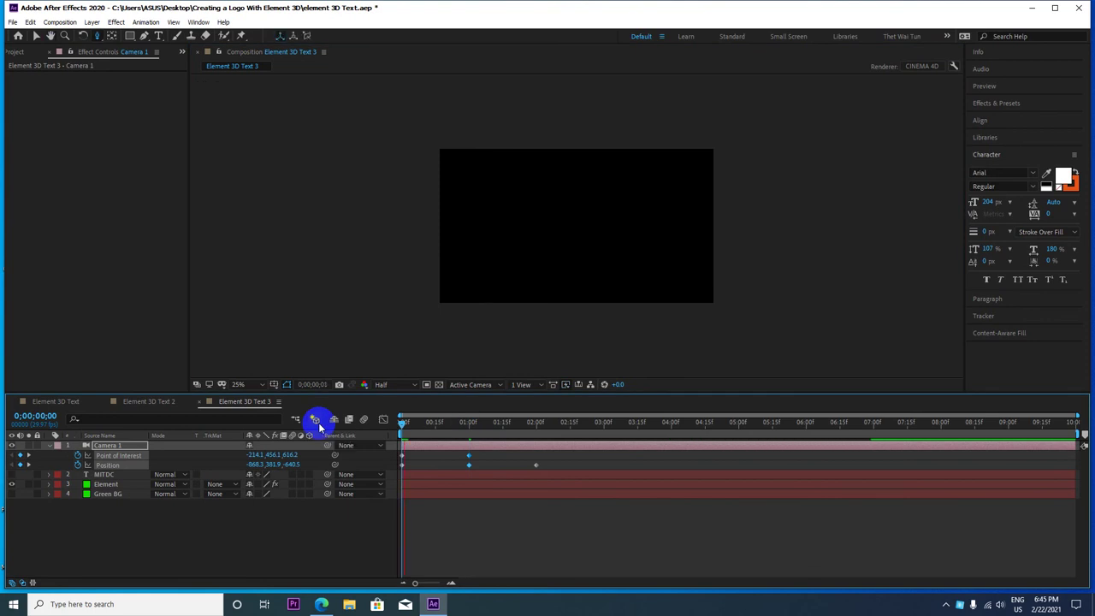
{"action": "key", "text": "space"}
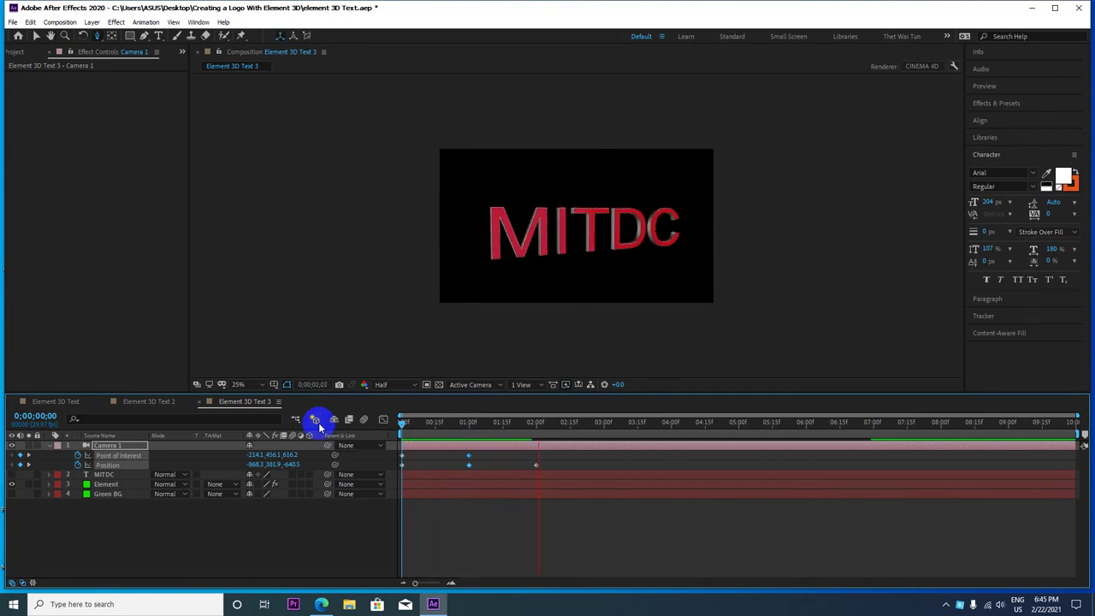
{"action": "left_click", "coordinate": [550, 432]}
{"action": "left_click_drag", "start_coordinate": [550, 432], "coordinate": [420, 435]}
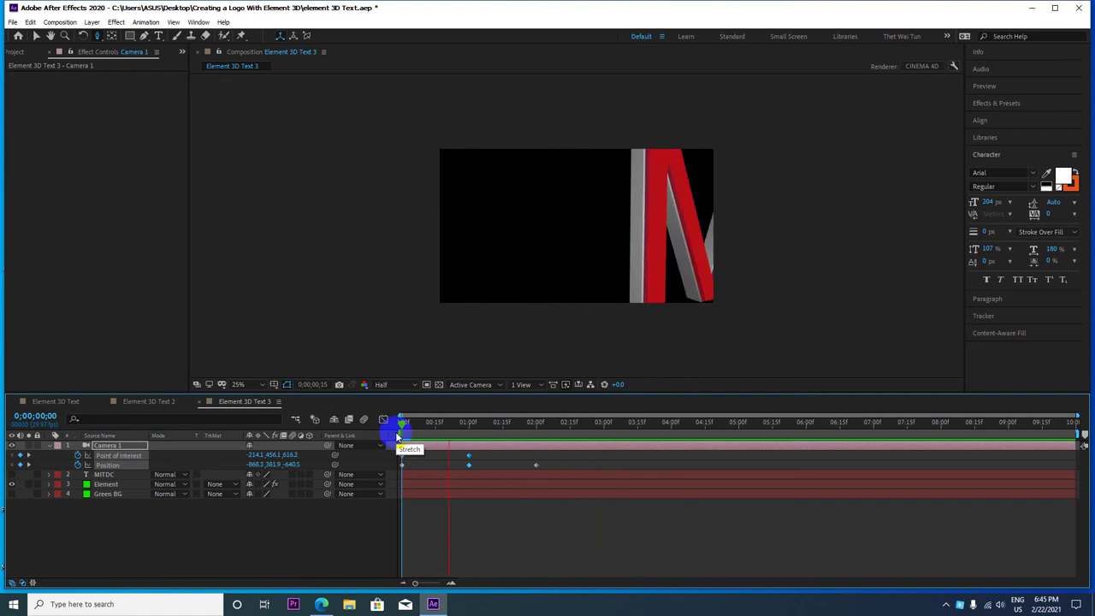
{"action": "left_click_drag", "start_coordinate": [410, 428], "coordinate": [516, 426]}
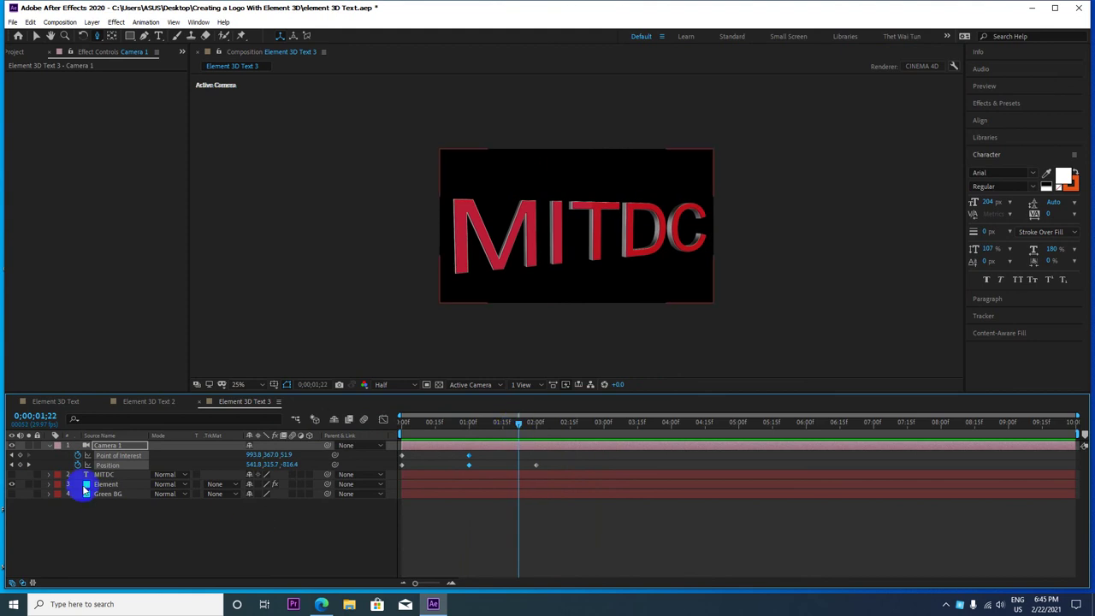
{"action": "left_click", "coordinate": [49, 446]}
Select the Element layer and pan the viewer to frame the MIT letters.
{"action": "left_click", "coordinate": [106, 464]}
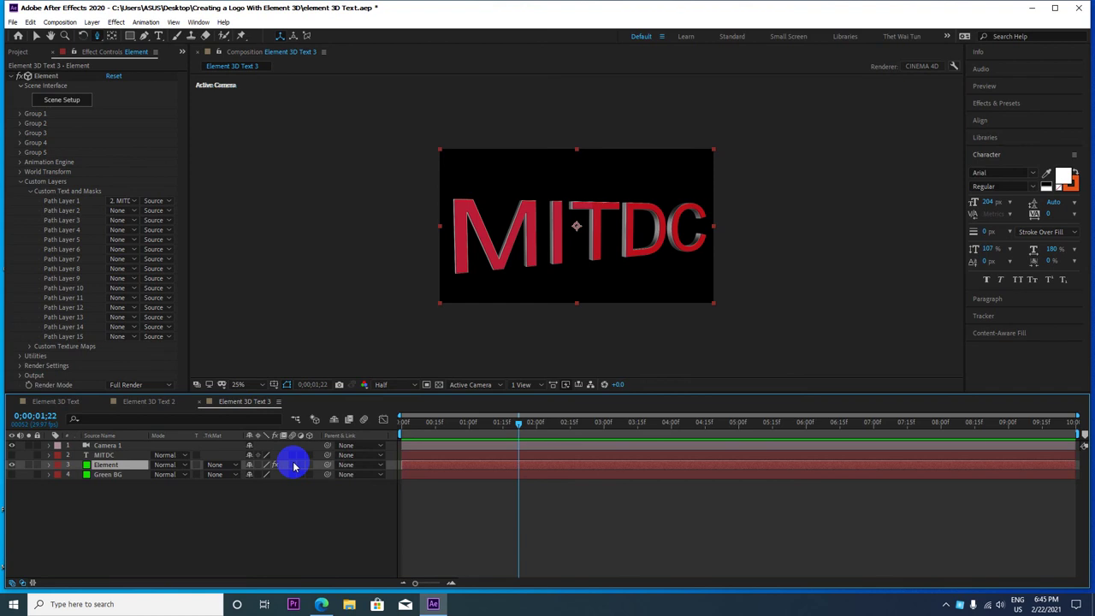
{"action": "scroll", "coordinate": [488, 270], "scroll_direction": "up", "scroll_amount": 2}
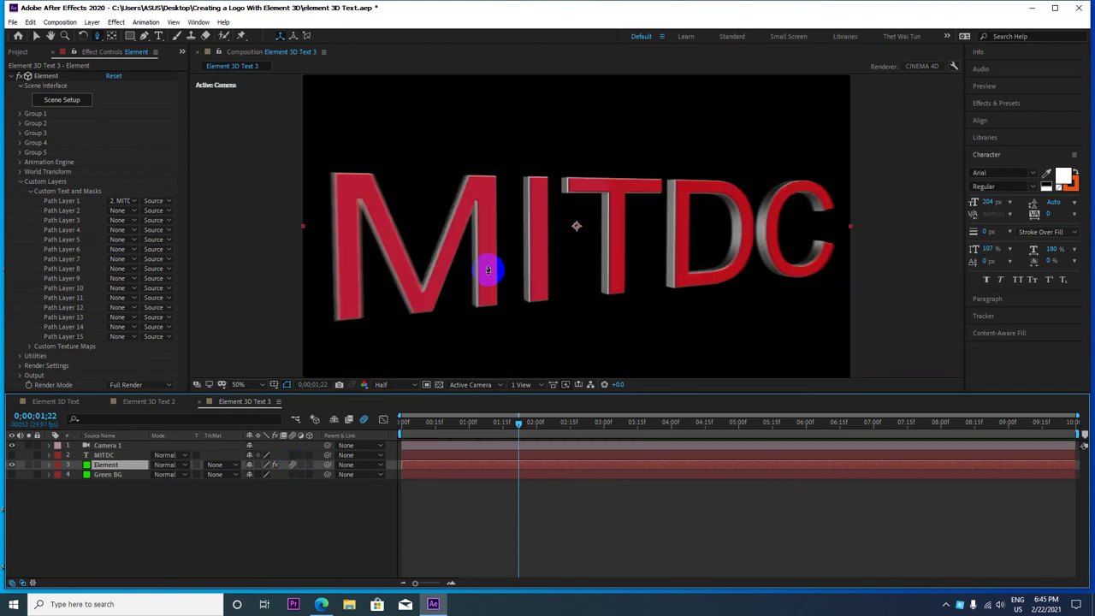
{"action": "scroll", "coordinate": [470, 270], "scroll_direction": "up", "scroll_amount": 1}
{"action": "scroll", "coordinate": [513, 248], "scroll_direction": "up", "scroll_amount": 1}
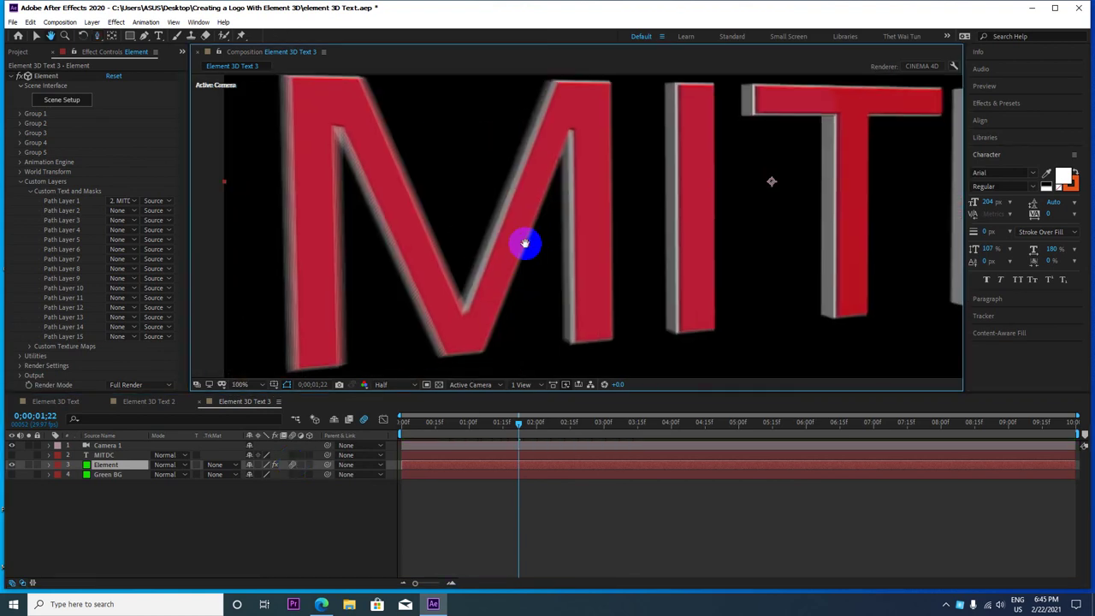
{"action": "left_click_drag", "start_coordinate": [487, 272], "coordinate": [506, 256]}
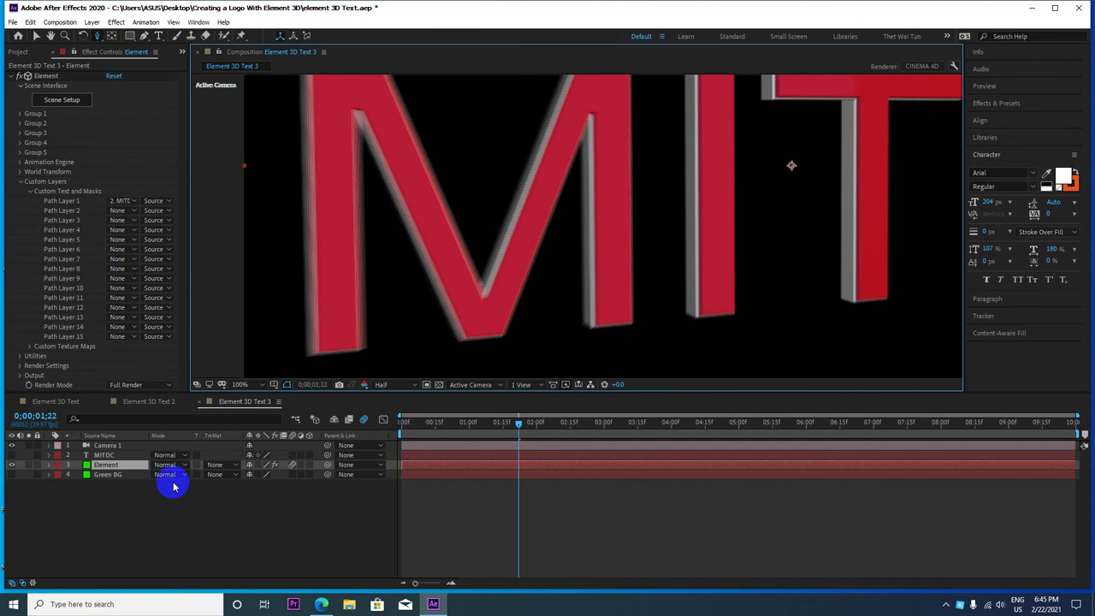
Reveal Camera 1's keyframes with U and move the time to 0;00;02;18.
{"action": "left_click", "coordinate": [112, 456]}
{"action": "left_click", "coordinate": [119, 448]}
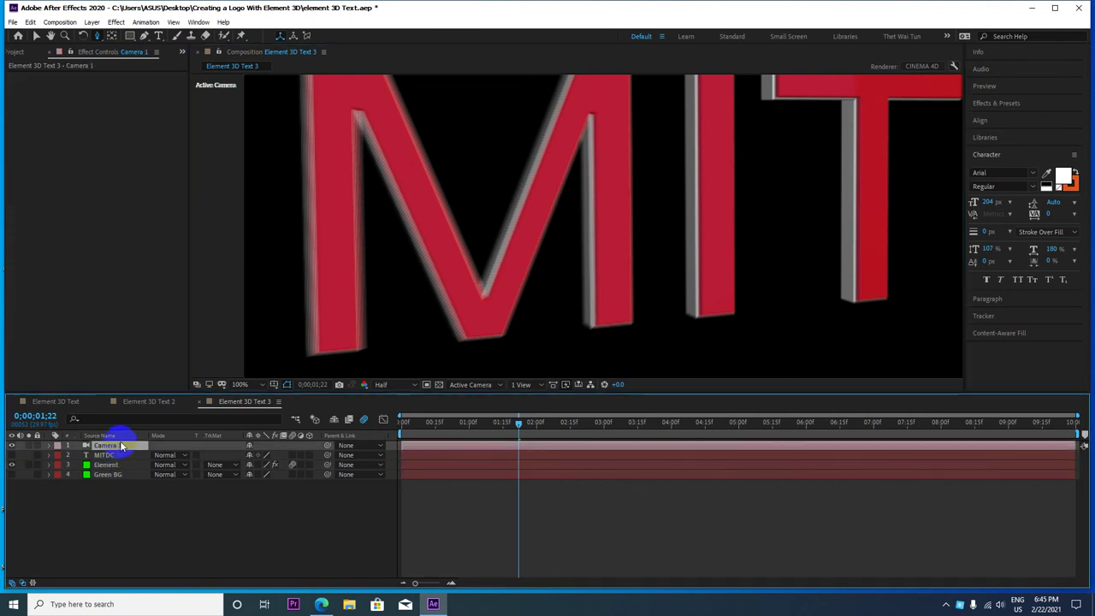
{"action": "key", "text": "u"}
{"action": "scroll", "coordinate": [440, 302], "scroll_direction": "down", "scroll_amount": 2}
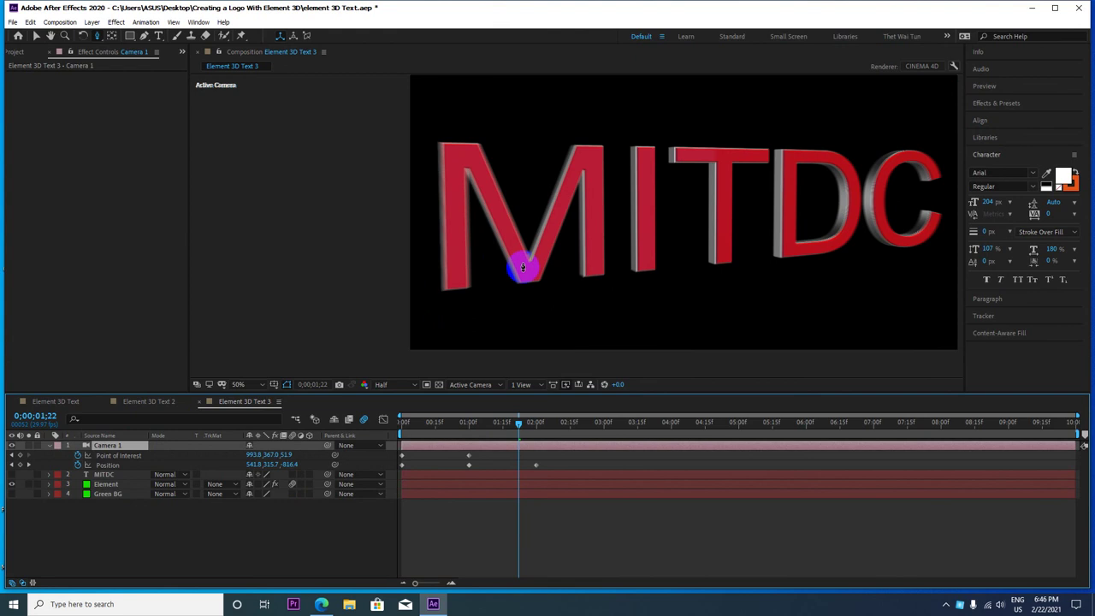
{"action": "scroll", "coordinate": [464, 177], "scroll_direction": "up", "scroll_amount": 2}
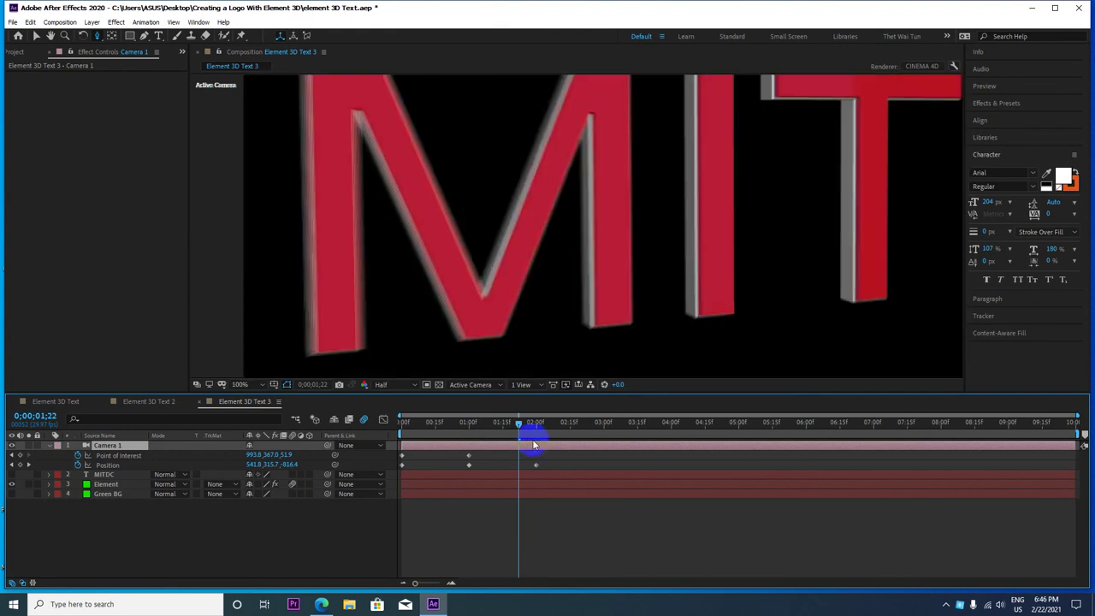
{"action": "left_click_drag", "start_coordinate": [525, 426], "coordinate": [550, 425]}
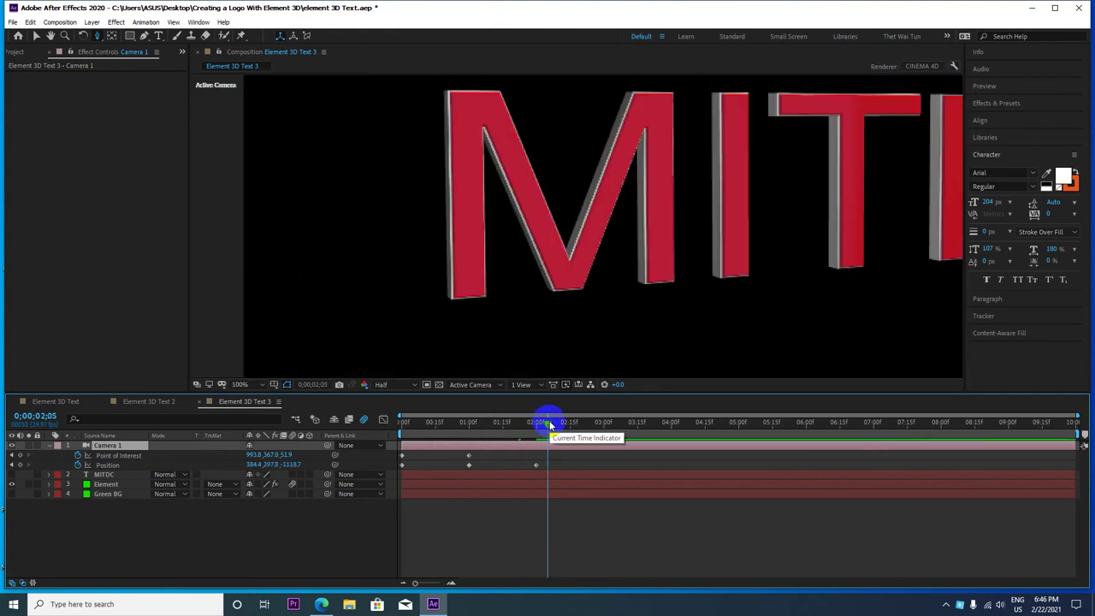
{"action": "left_click_drag", "start_coordinate": [550, 425], "coordinate": [577, 423]}
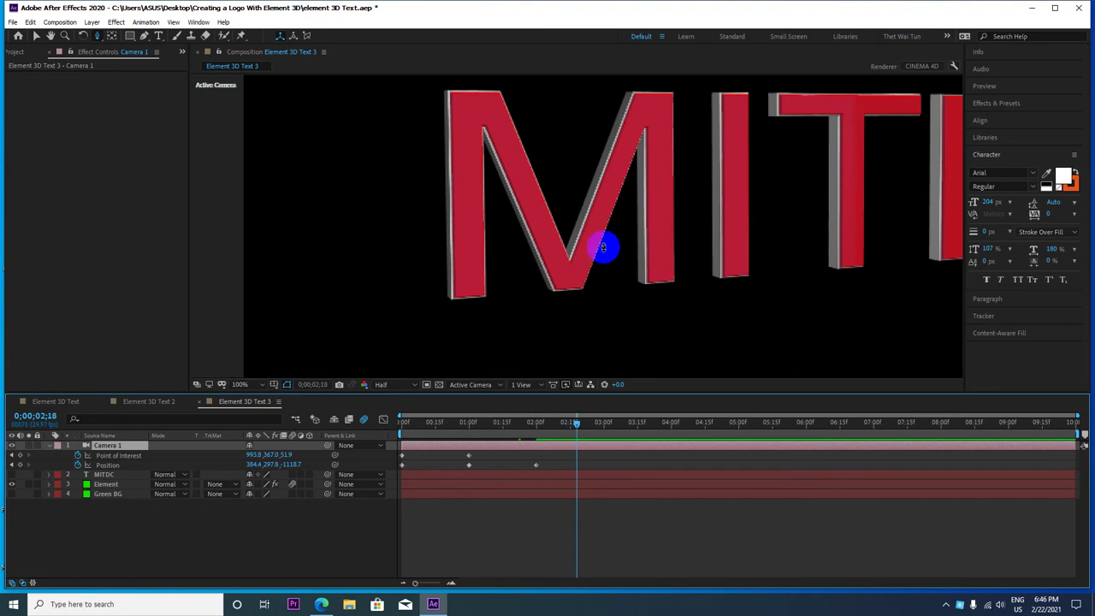
Raise the viewer resolution from Half to Full and zoom in on the letter edges.
{"action": "scroll", "coordinate": [604, 258], "scroll_direction": "up", "scroll_amount": 2}
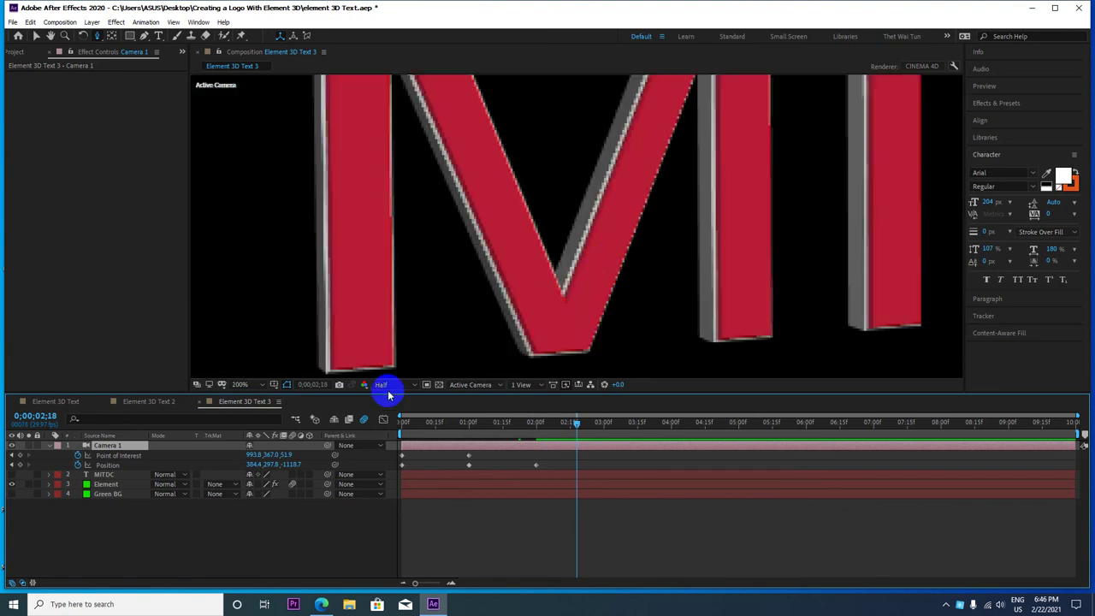
{"action": "left_click", "coordinate": [385, 384]}
{"action": "left_click", "coordinate": [398, 405]}
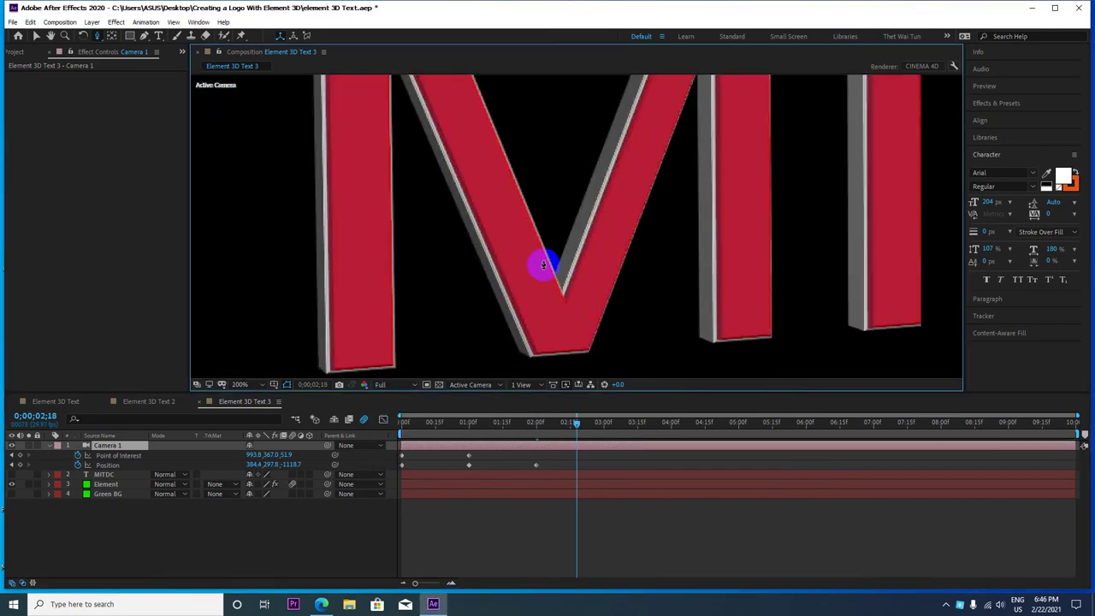
{"action": "scroll", "coordinate": [503, 248], "scroll_direction": "up", "scroll_amount": 2}
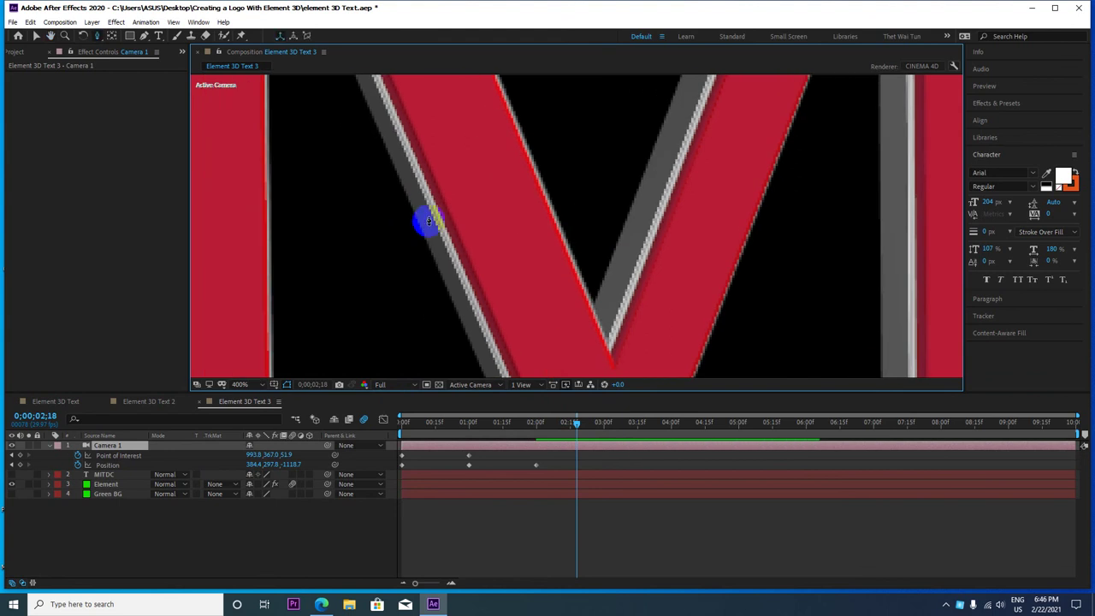
{"action": "left_click", "coordinate": [665, 251]}
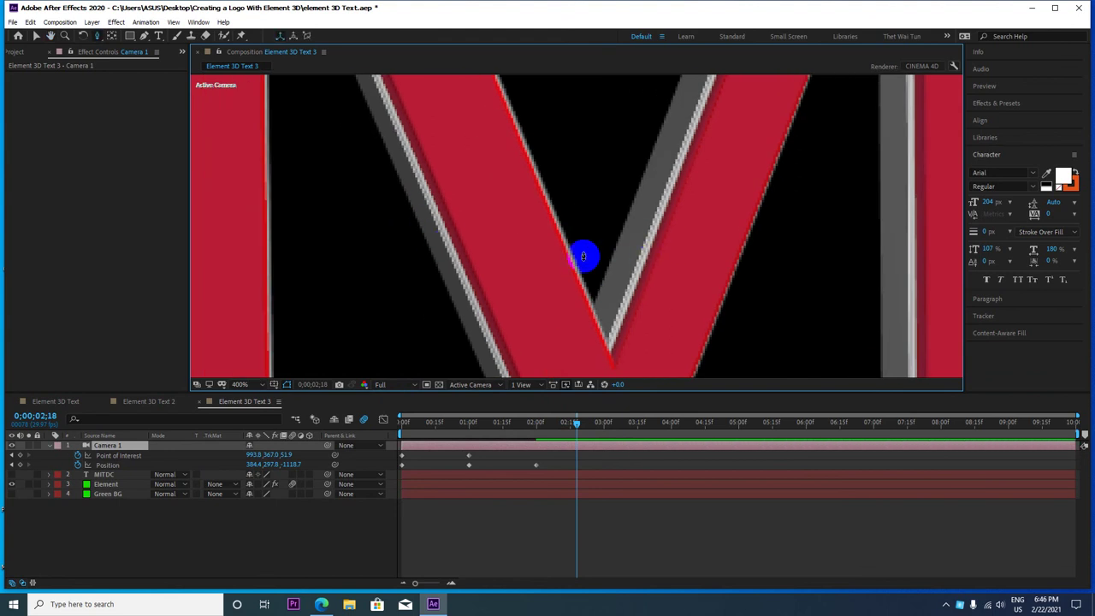
{"action": "scroll", "coordinate": [586, 255], "scroll_direction": "down", "scroll_amount": 2}
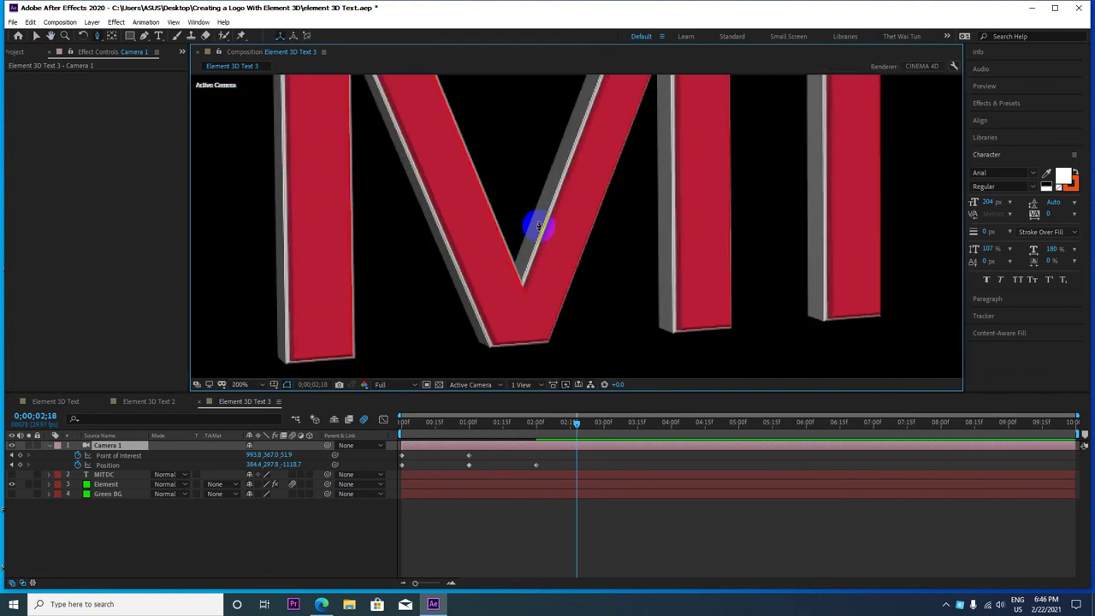
In the Element effect's Render Settings, set Motion Blur to Comp Settings with 8 samples.
{"action": "scroll", "coordinate": [550, 229], "scroll_direction": "up", "scroll_amount": 2}
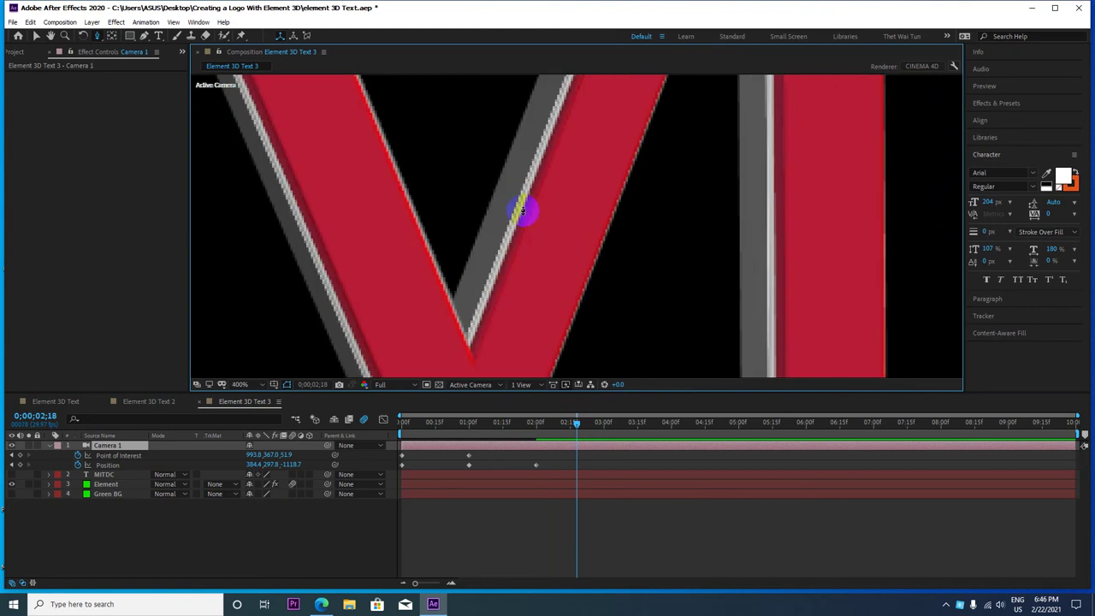
{"action": "left_click", "coordinate": [113, 485]}
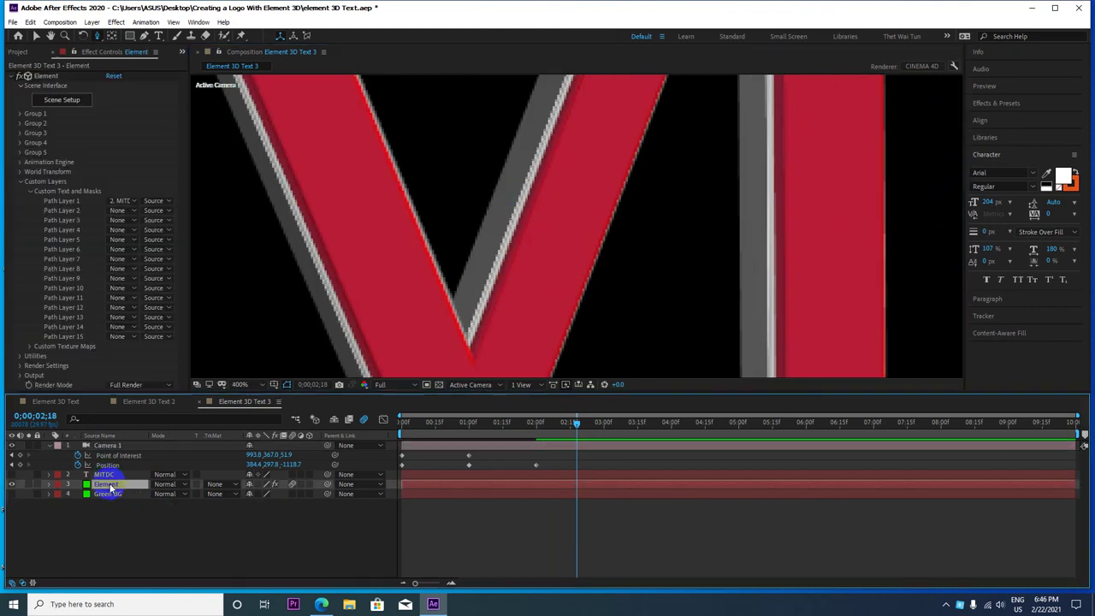
{"action": "left_click", "coordinate": [19, 182]}
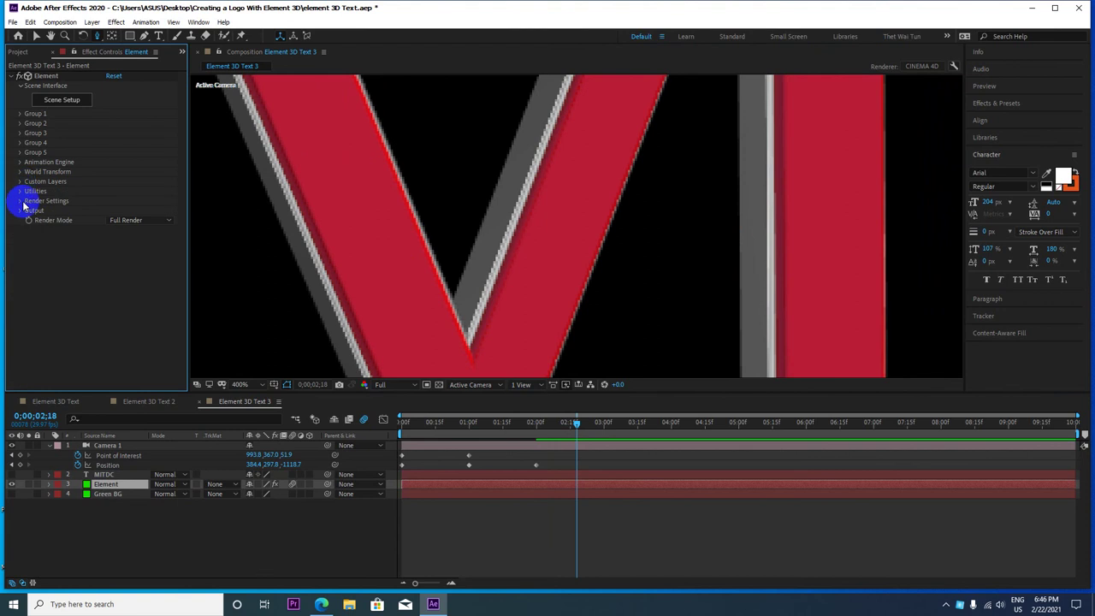
{"action": "left_click", "coordinate": [20, 201]}
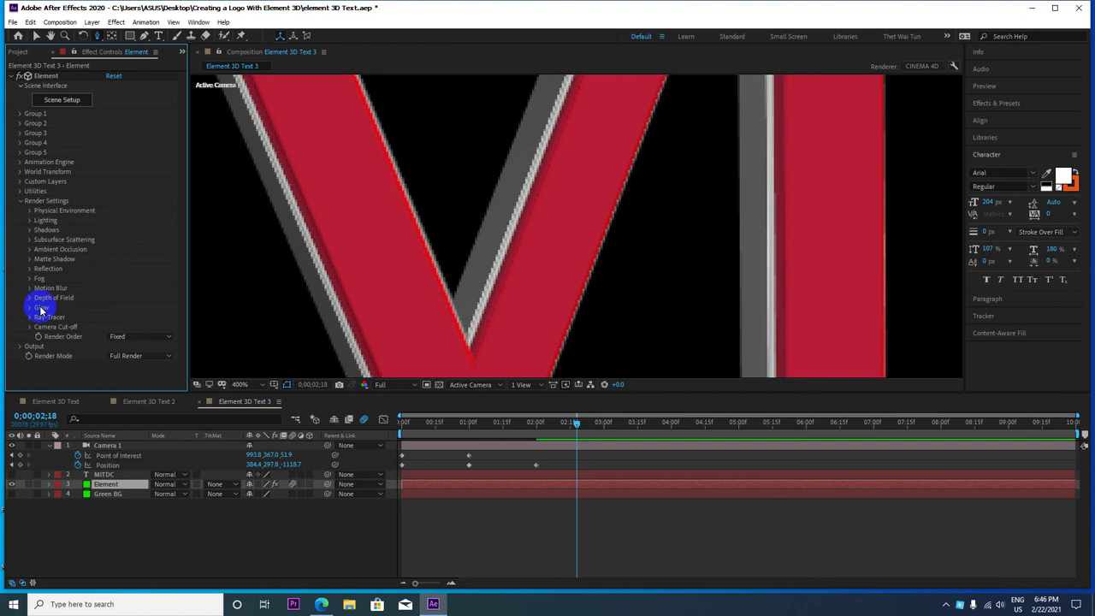
{"action": "left_click", "coordinate": [30, 291]}
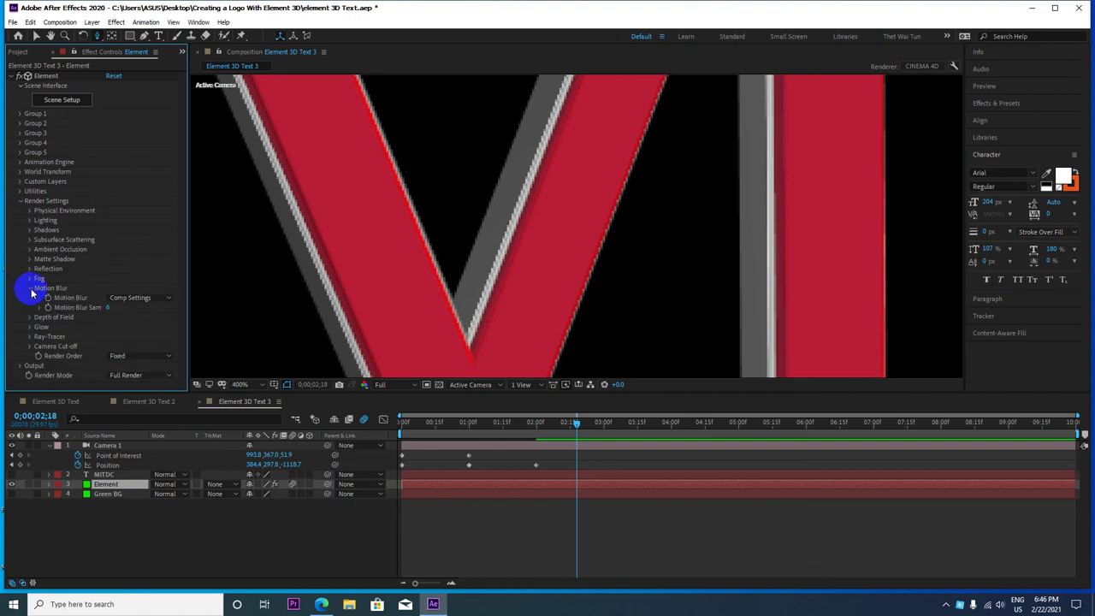
{"action": "left_click", "coordinate": [136, 298]}
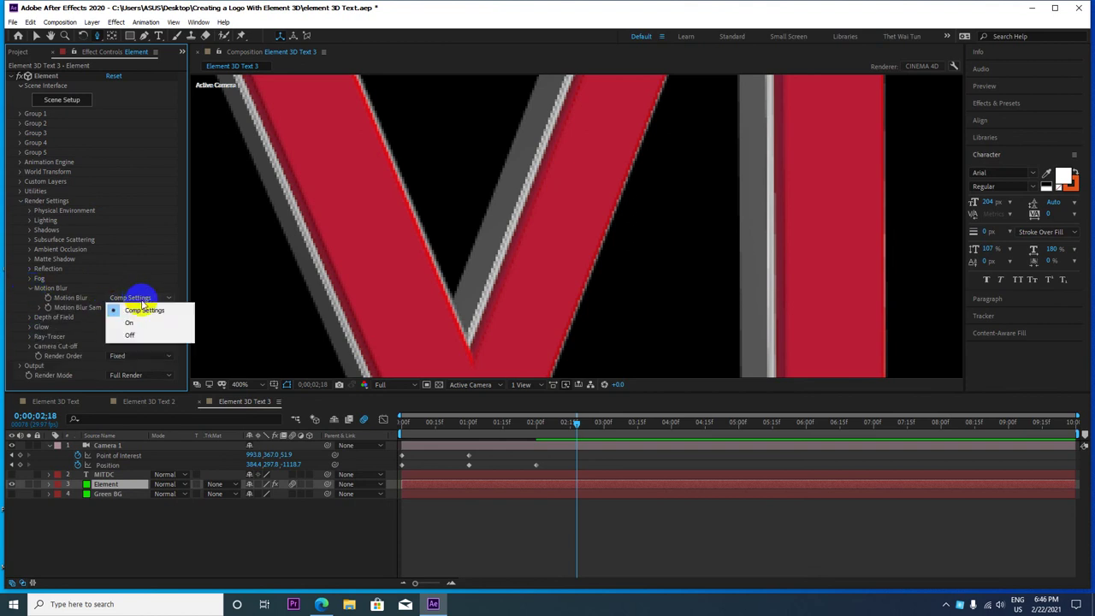
{"action": "left_click", "coordinate": [143, 310]}
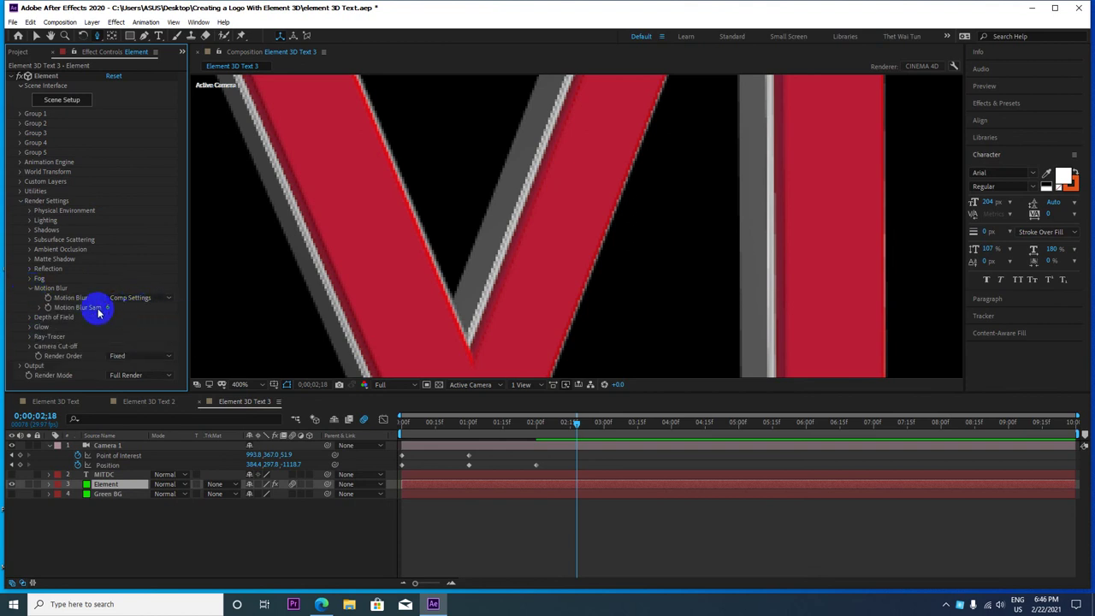
{"action": "left_click", "coordinate": [107, 310]}
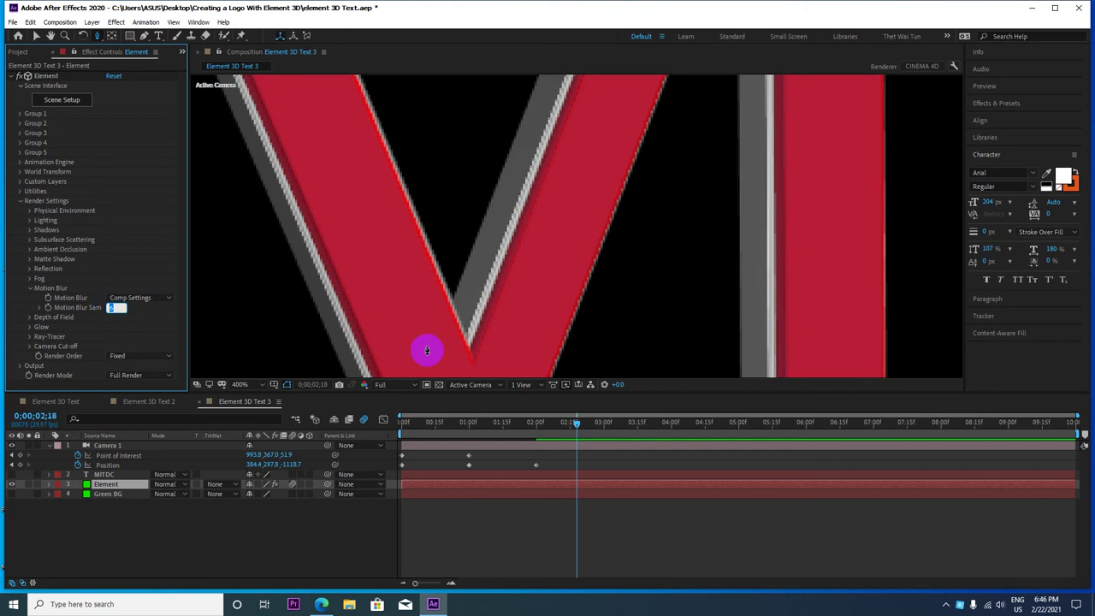
{"action": "key", "text": "Return"}
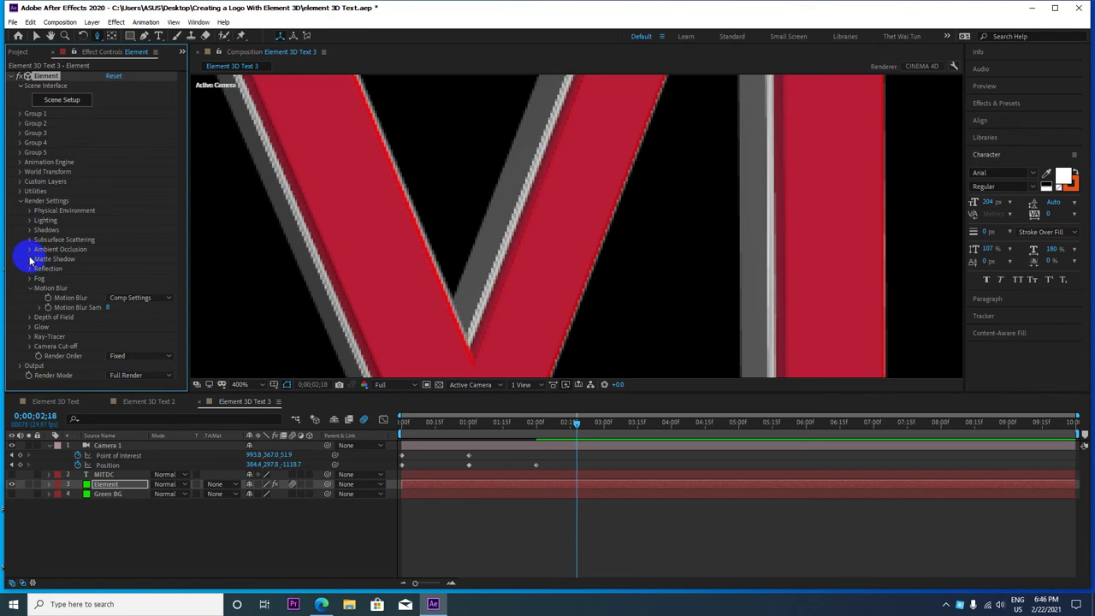
{"action": "left_click", "coordinate": [61, 101]}
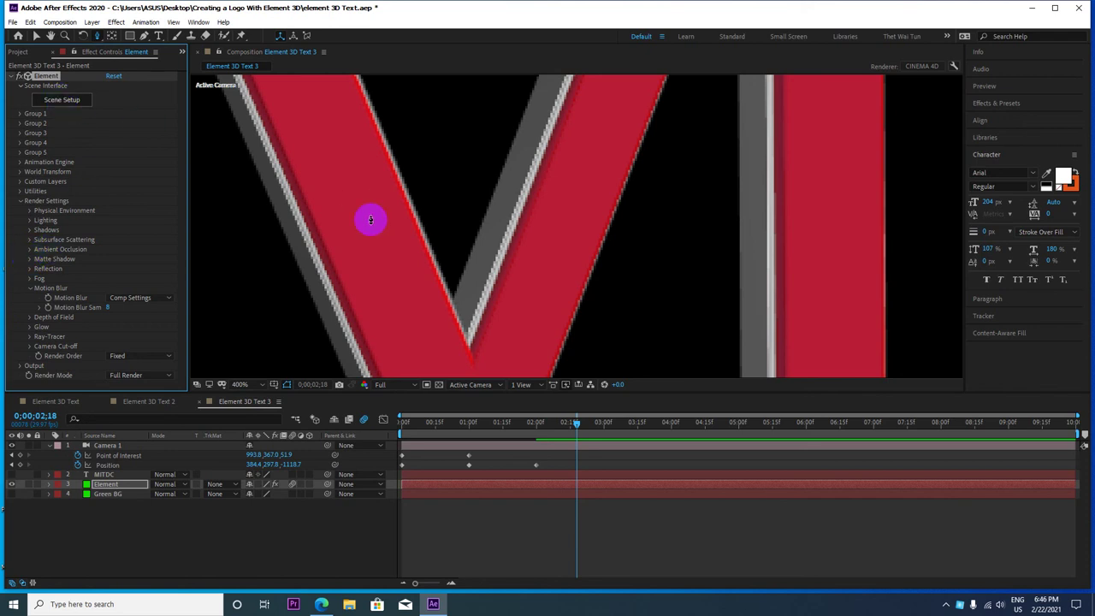
{"action": "scroll", "coordinate": [382, 229], "scroll_direction": "down", "scroll_amount": 4}
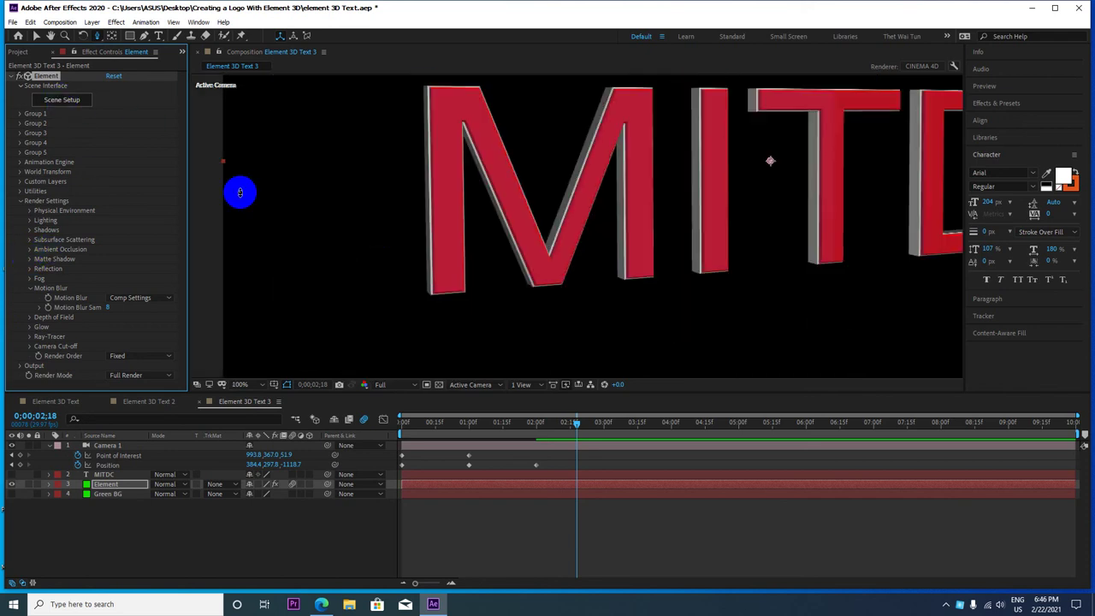
In Element's Scene Setup preferences, change the Map Size Limit from 2048 to 4096.
{"action": "left_click", "coordinate": [58, 101]}
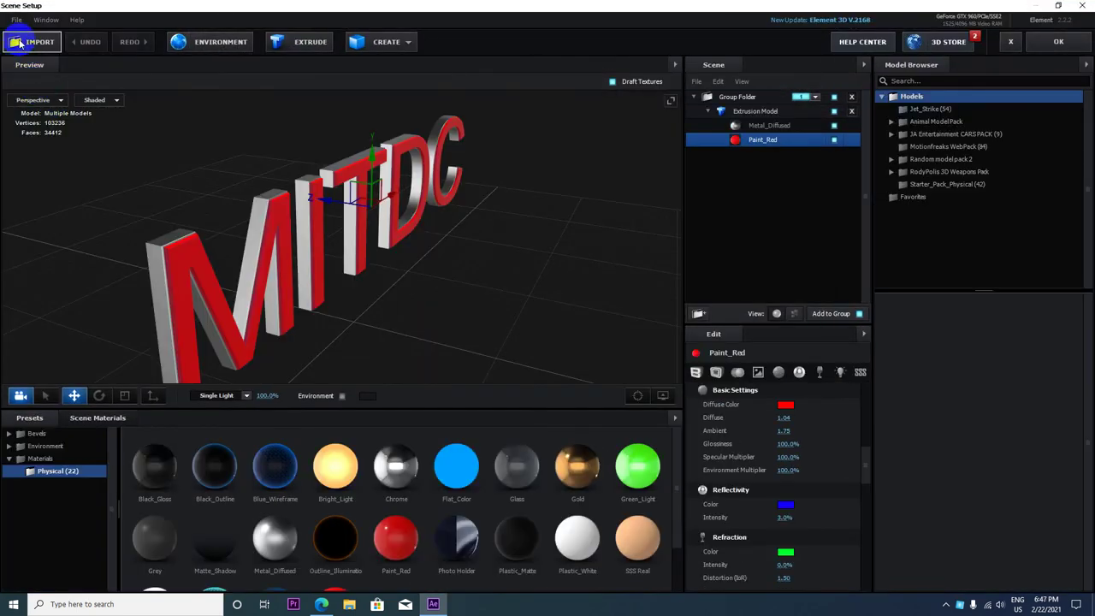
{"action": "left_click", "coordinate": [17, 21]}
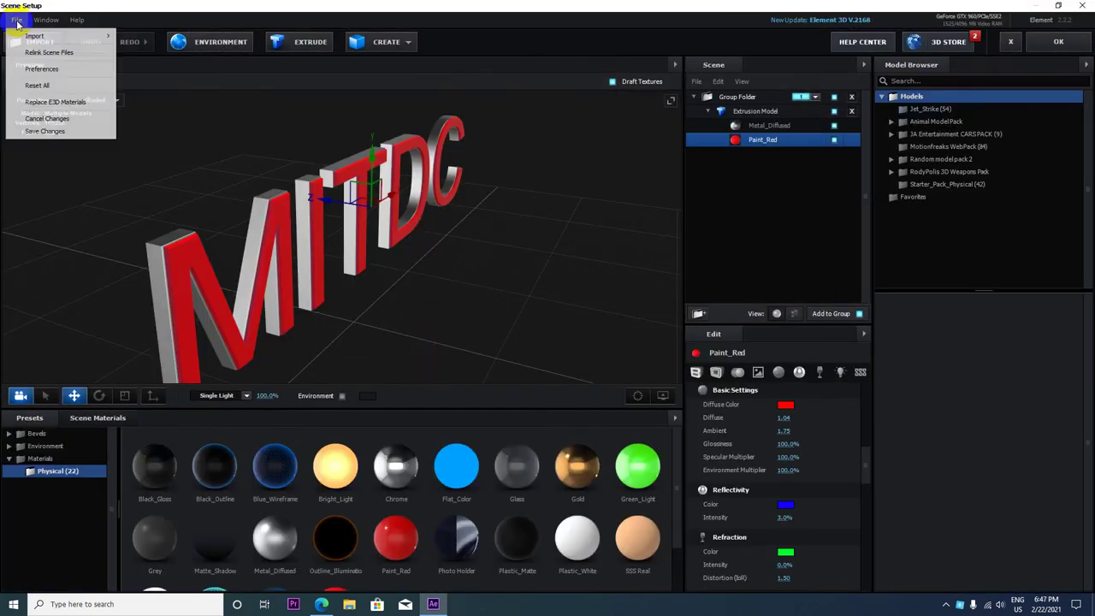
{"action": "left_click", "coordinate": [55, 72]}
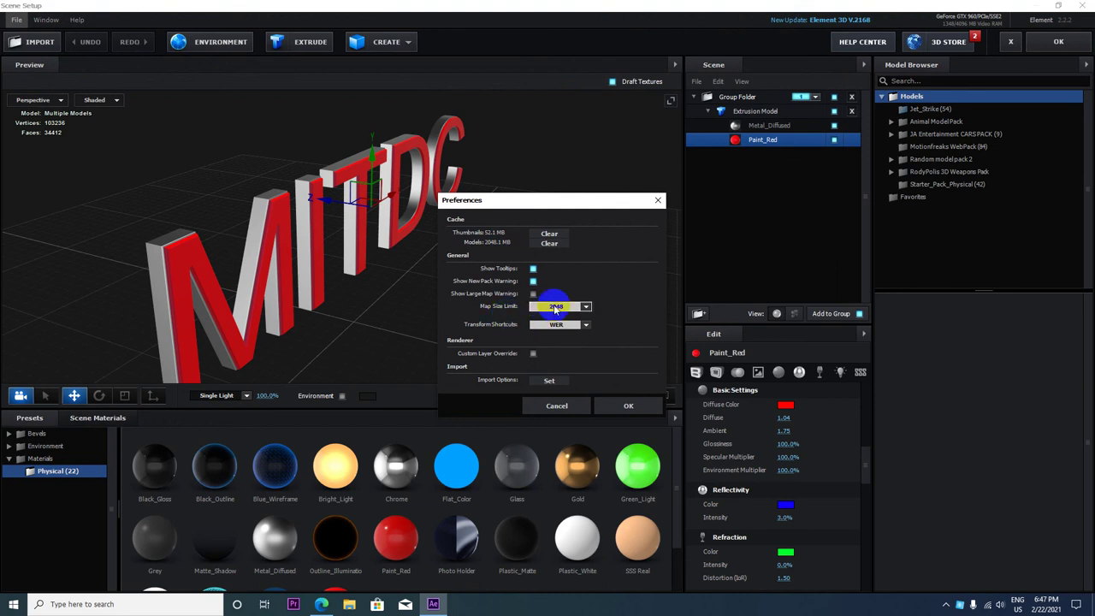
{"action": "left_click", "coordinate": [585, 307]}
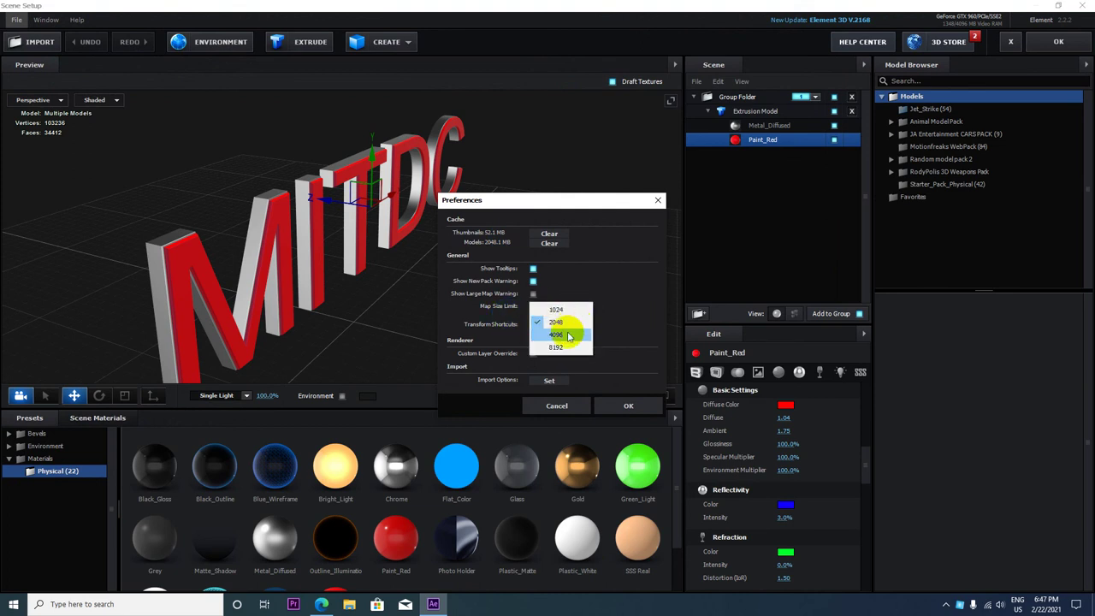
{"action": "left_click", "coordinate": [561, 335]}
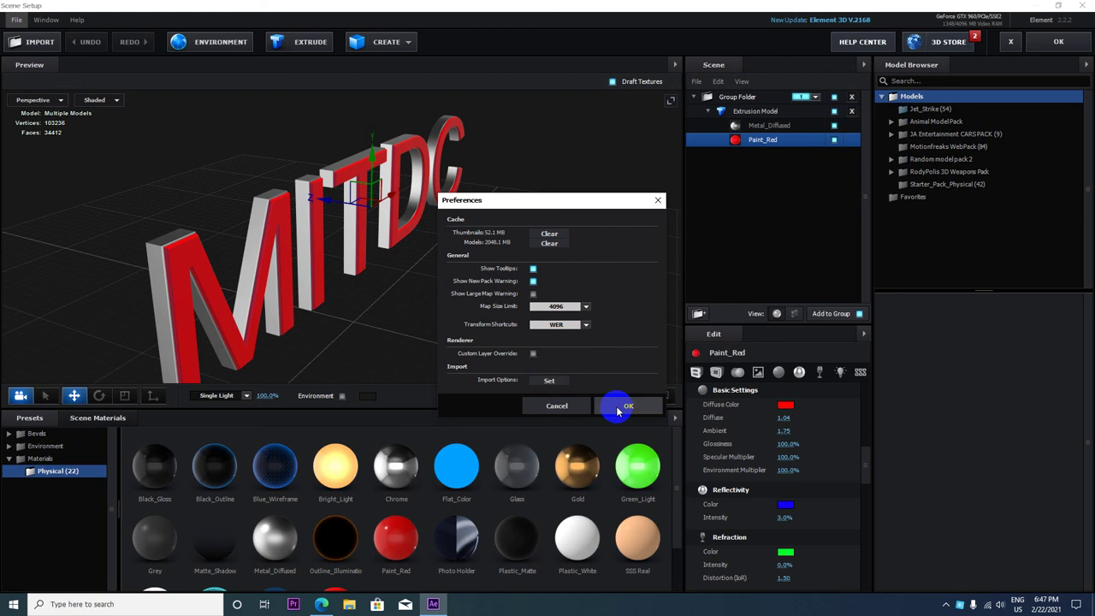
{"action": "left_click", "coordinate": [618, 412]}
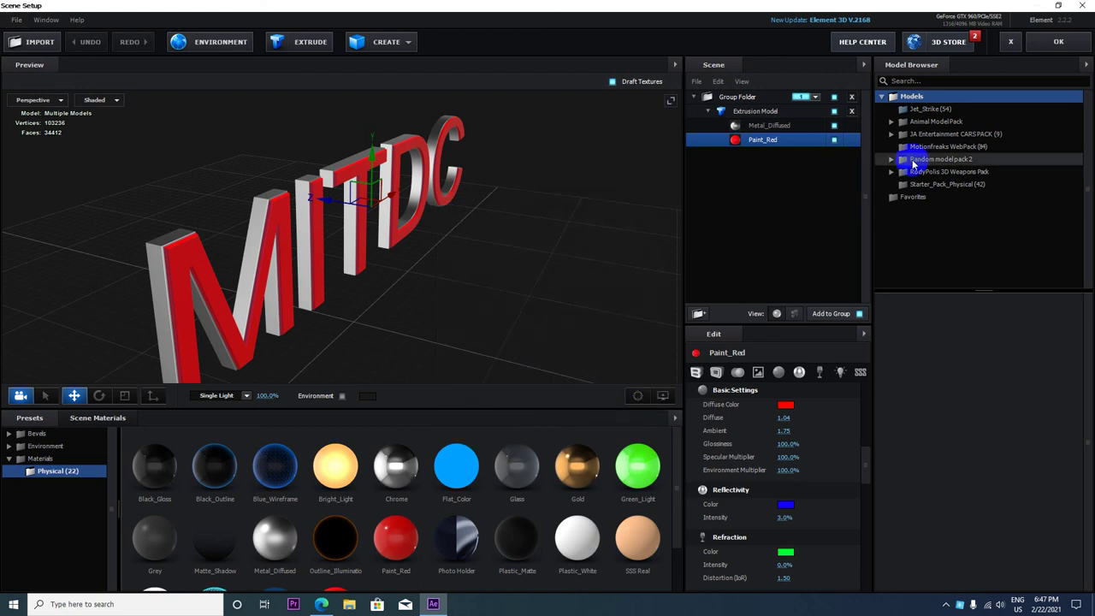
Close Scene Setup, zoom out to the whole MITDC text, and save the project.
{"action": "left_click", "coordinate": [1057, 42]}
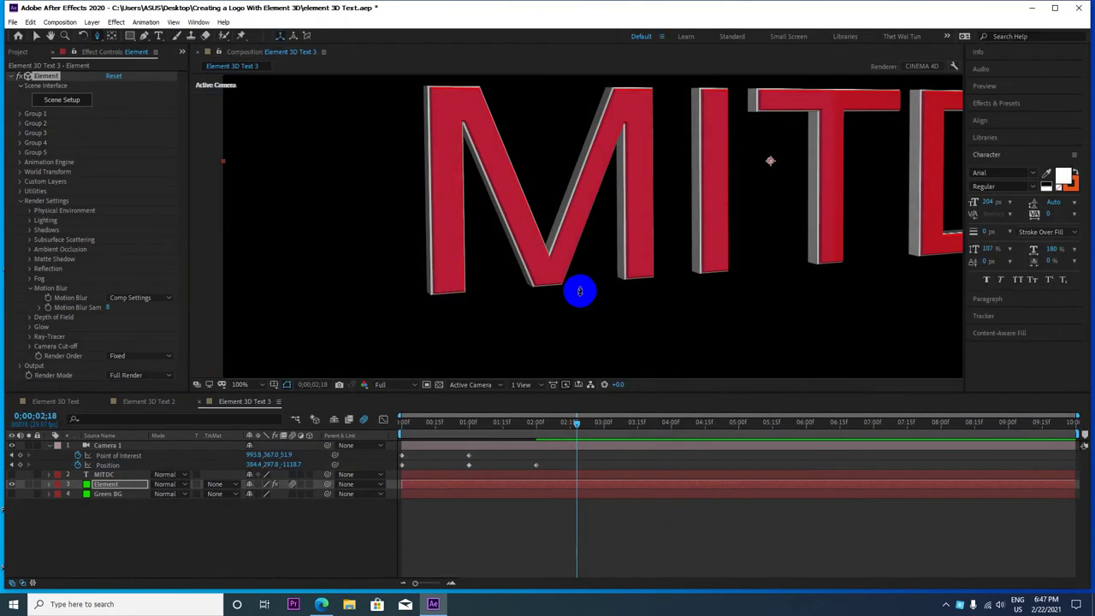
{"action": "key", "text": "comma"}
{"action": "key", "text": "comma"}
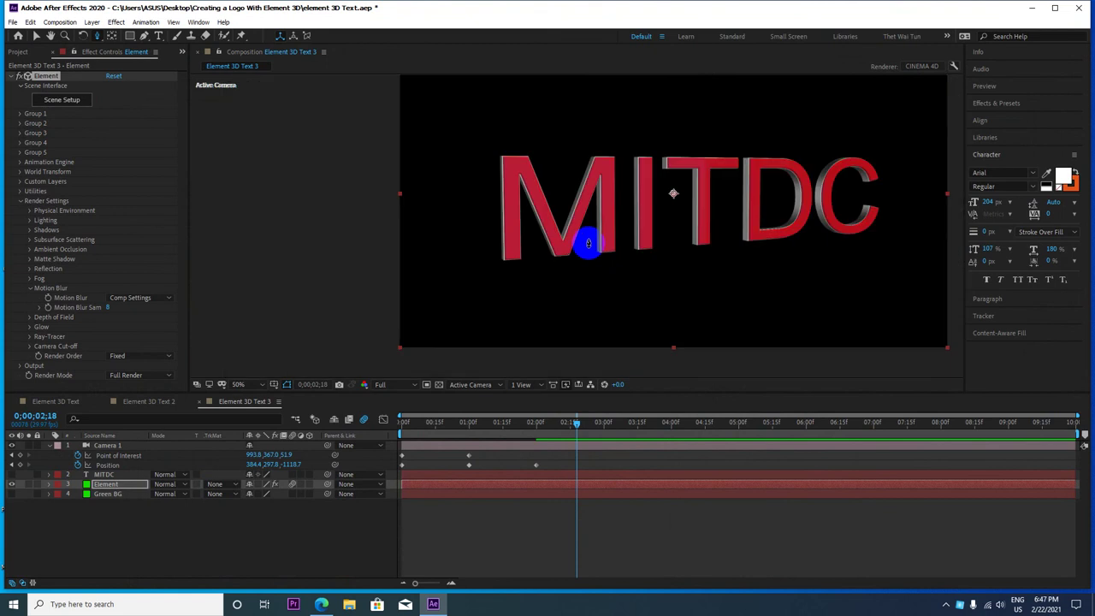
{"action": "left_click", "coordinate": [30, 22]}
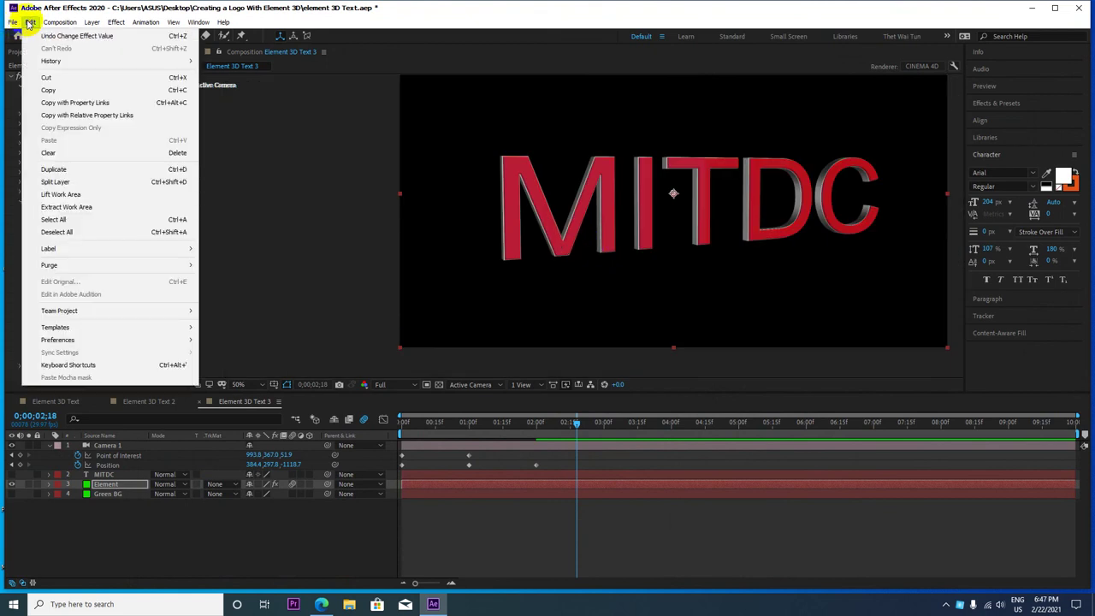
{"action": "mouse_move", "coordinate": [14, 23]}
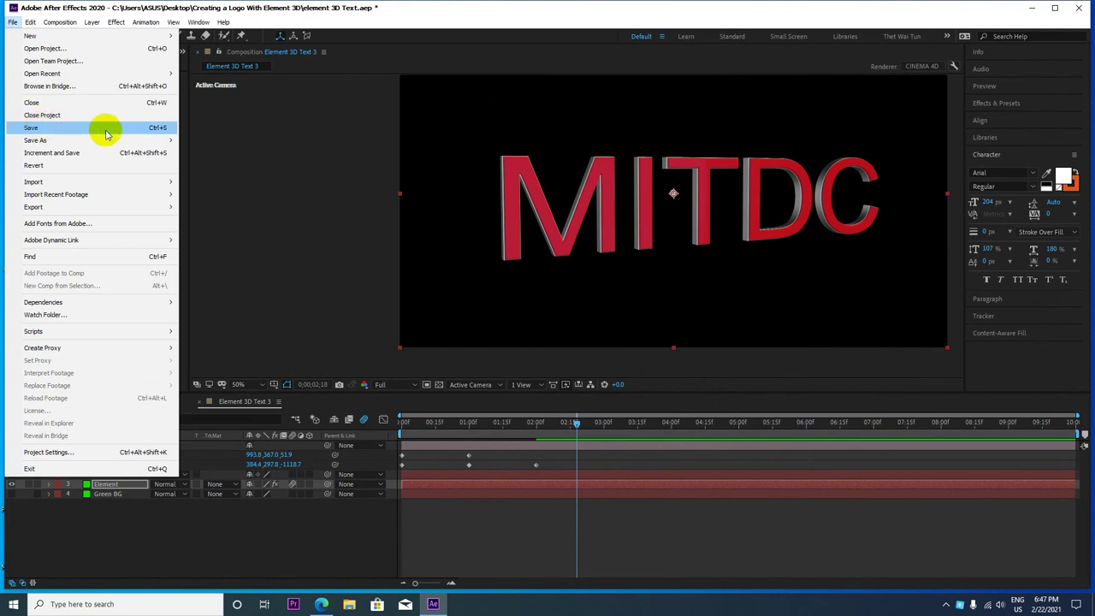
{"action": "left_click", "coordinate": [134, 130]}
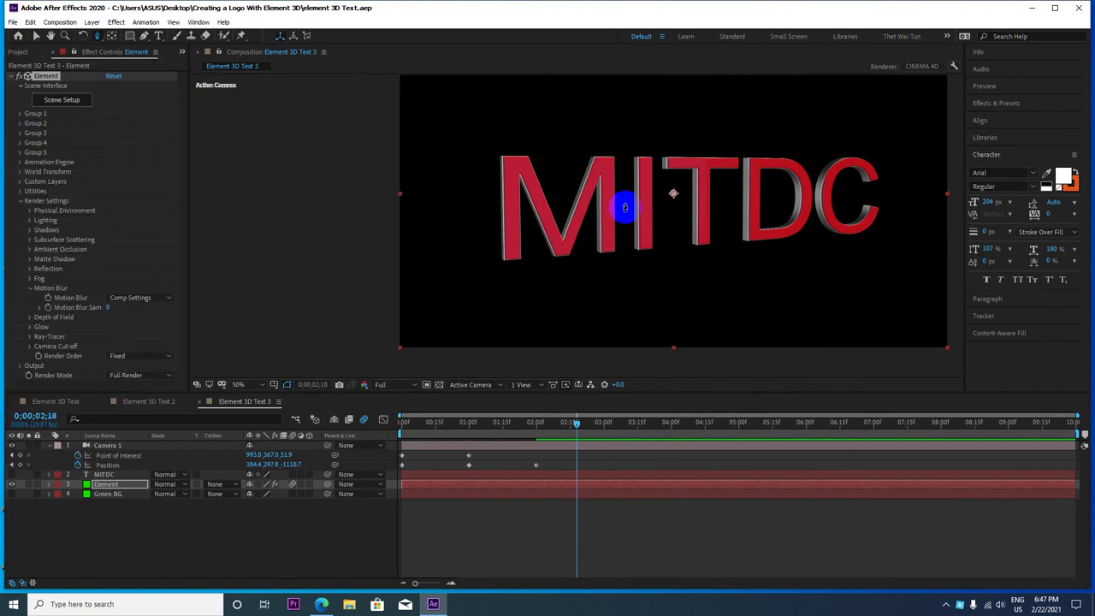
Scrub back to the start, then move the time forward to 0;00;03;17.
{"action": "scroll", "coordinate": [638, 248], "scroll_direction": "up", "scroll_amount": 5}
{"action": "scroll", "coordinate": [639, 261], "scroll_direction": "down", "scroll_amount": 4}
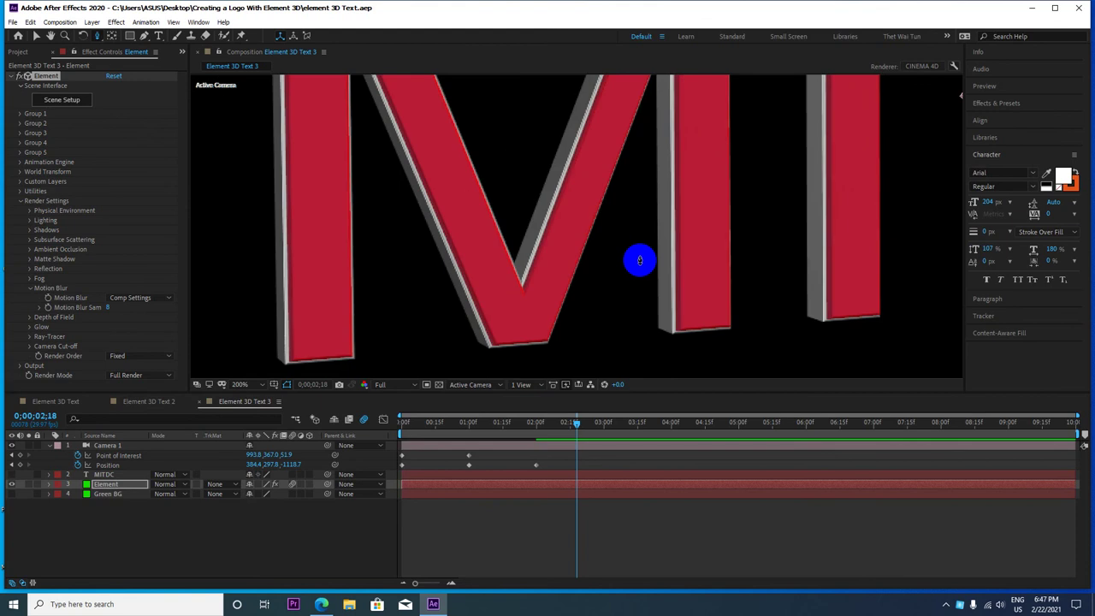
{"action": "scroll", "coordinate": [640, 260], "scroll_direction": "down", "scroll_amount": 1}
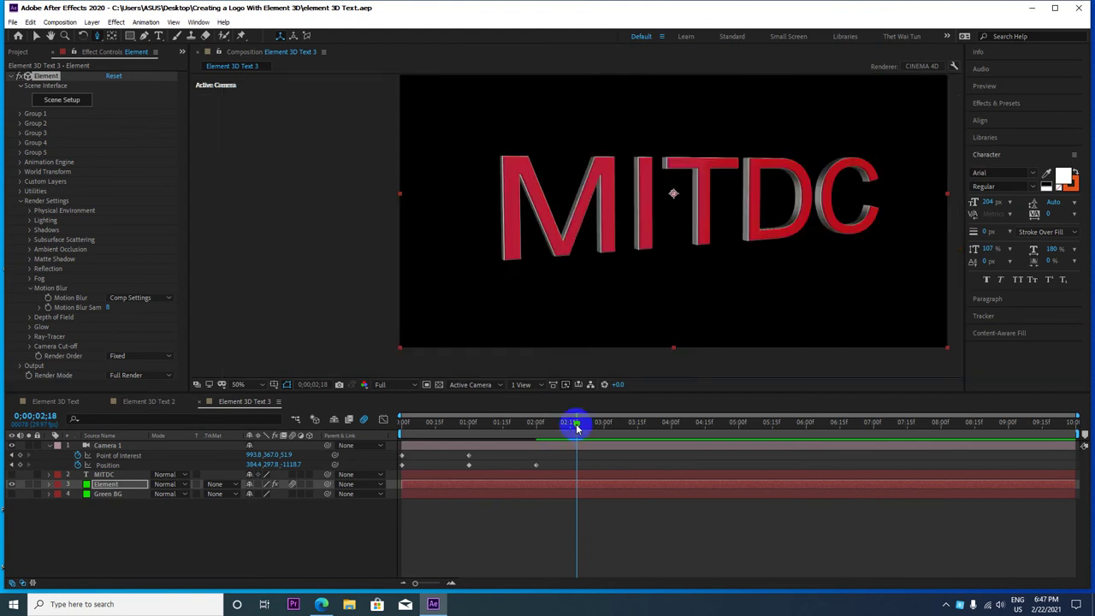
{"action": "left_click_drag", "start_coordinate": [577, 427], "coordinate": [384, 421]}
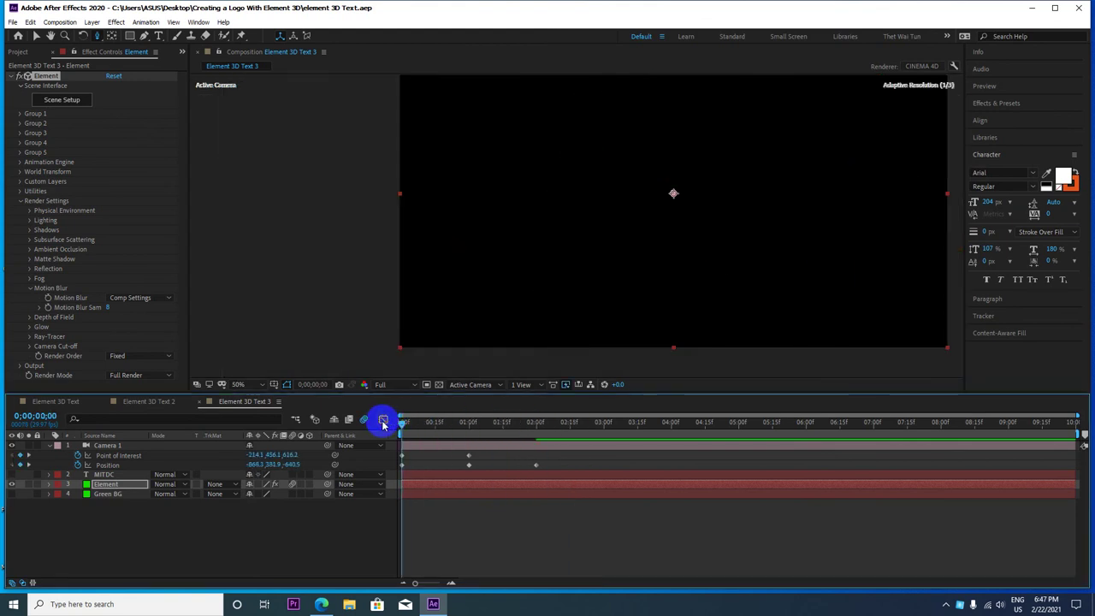
{"action": "left_click_drag", "start_coordinate": [565, 422], "coordinate": [642, 424]}
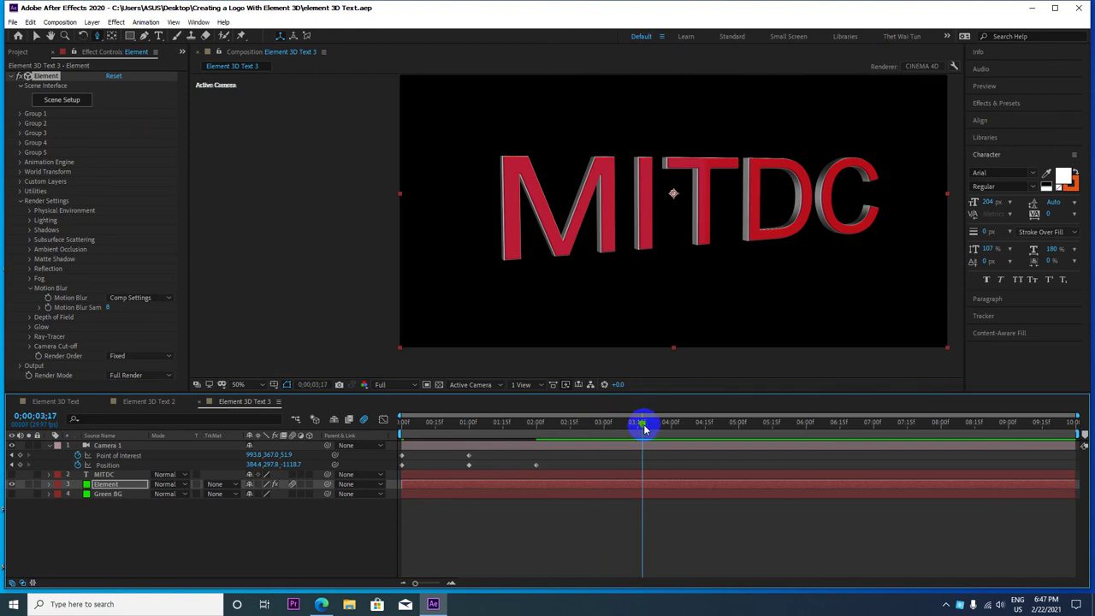
{"action": "scroll", "coordinate": [695, 266], "scroll_direction": "down", "scroll_amount": 1}
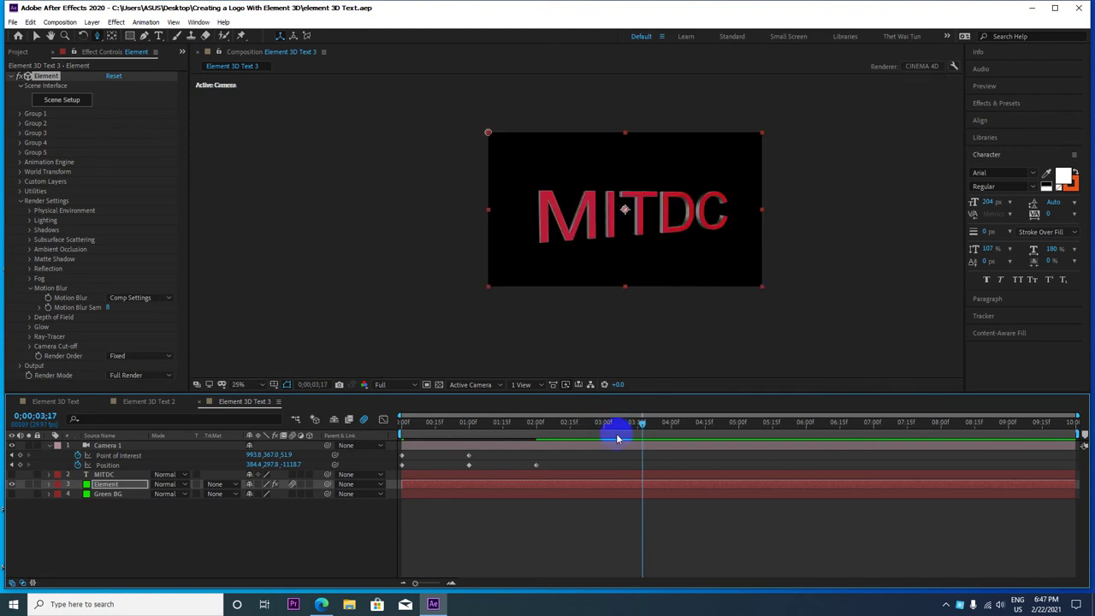
Keyframe camera Position and Point of Interest at 03:17, then move the camera off the text at 04:08.
{"action": "left_click", "coordinate": [19, 456]}
{"action": "left_click", "coordinate": [20, 465]}
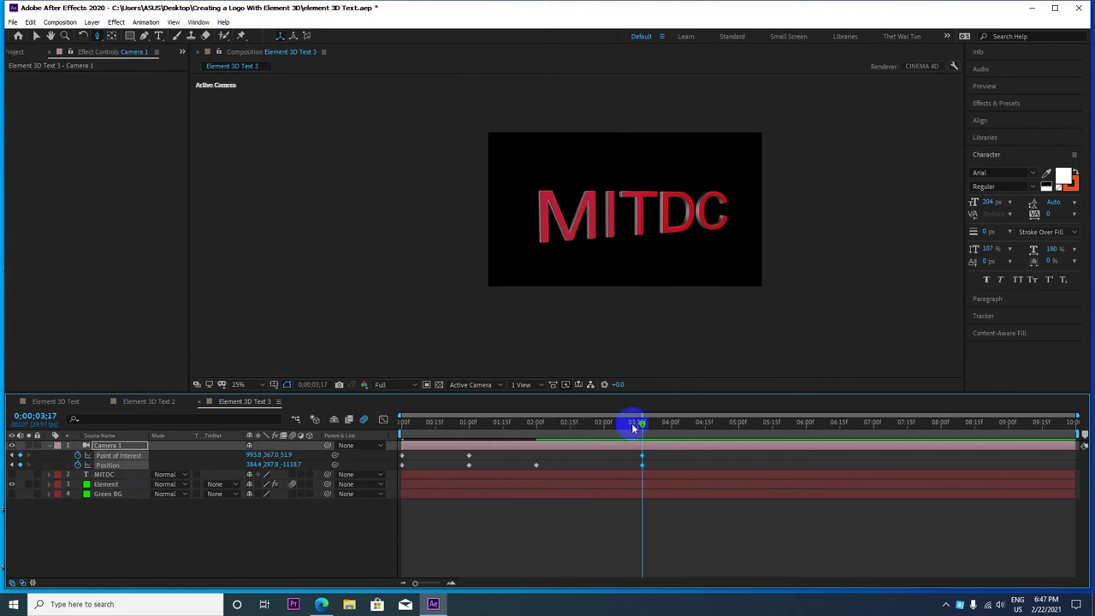
{"action": "left_click_drag", "start_coordinate": [643, 426], "coordinate": [690, 423]}
{"action": "left_click_drag", "start_coordinate": [651, 114], "coordinate": [654, 248]}
{"action": "left_click_drag", "start_coordinate": [690, 421], "coordinate": [402, 445]}
Set preview resolution to Quarter, magnification to Fit, and check the camera move at 04:24.
{"action": "left_click", "coordinate": [386, 385]}
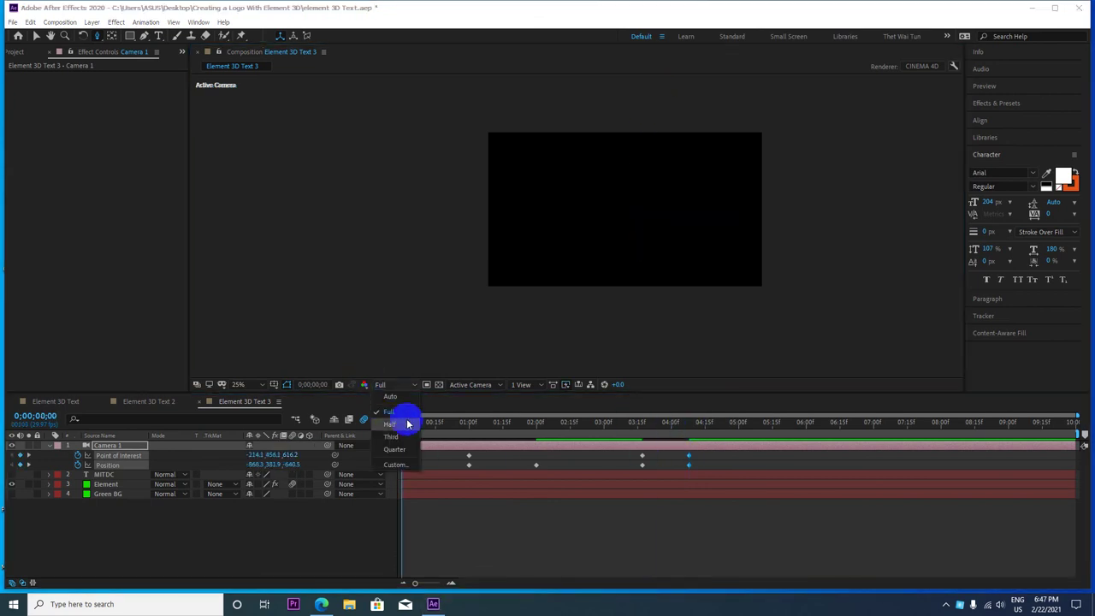
{"action": "left_click", "coordinate": [395, 450]}
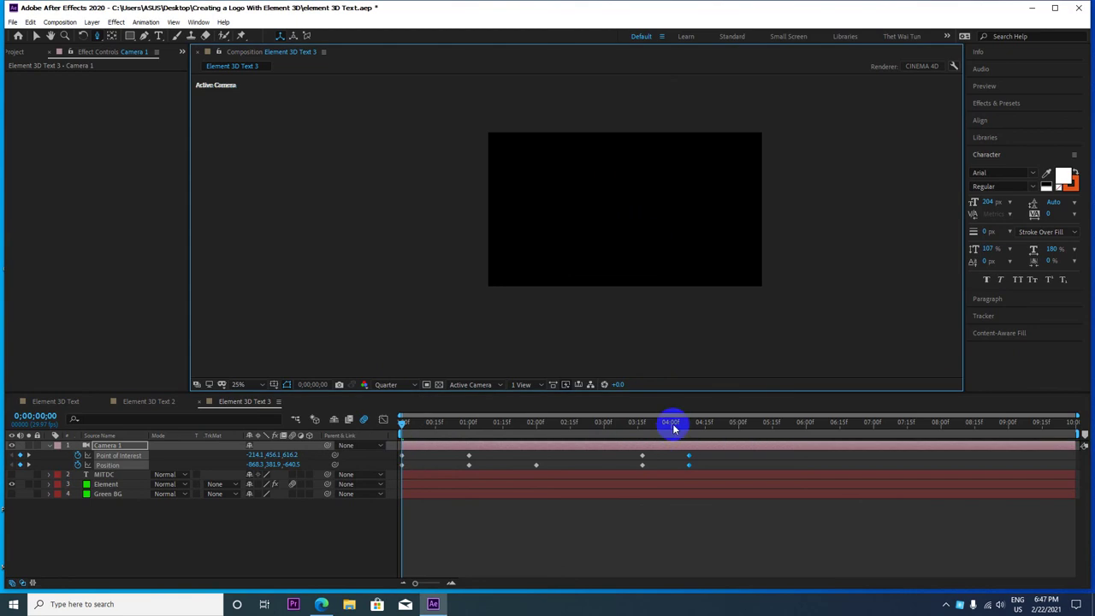
{"action": "left_click", "coordinate": [247, 385]}
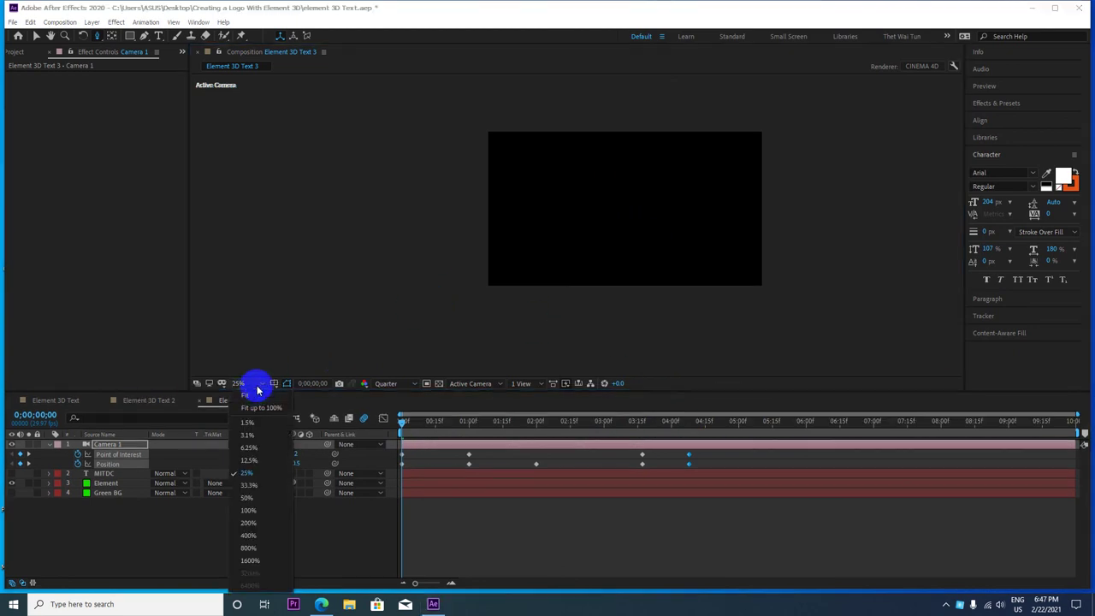
{"action": "left_click", "coordinate": [255, 404]}
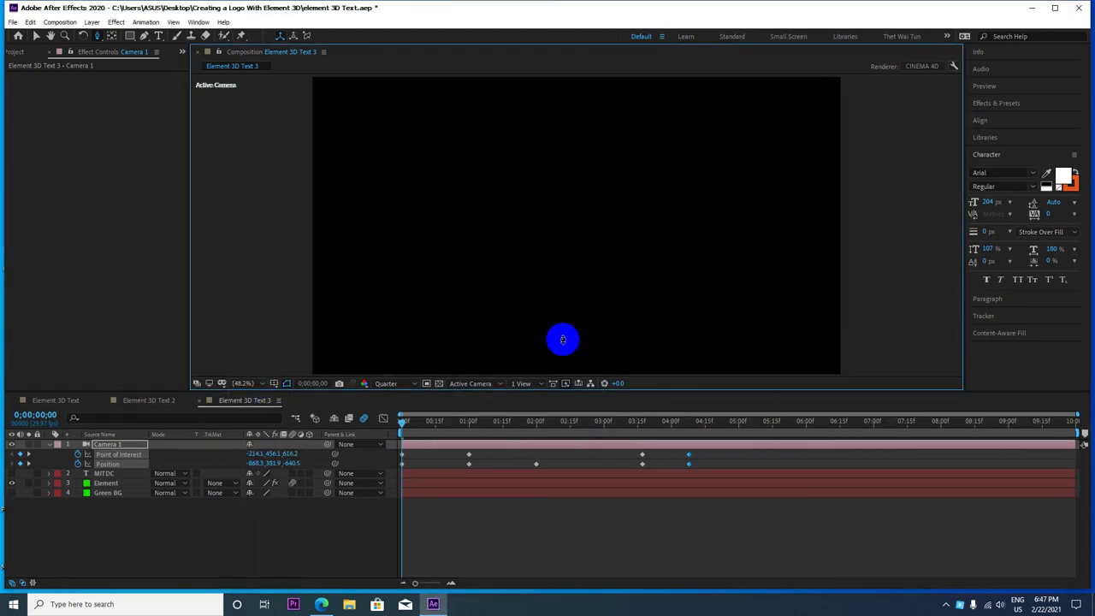
{"action": "left_click", "coordinate": [724, 422]}
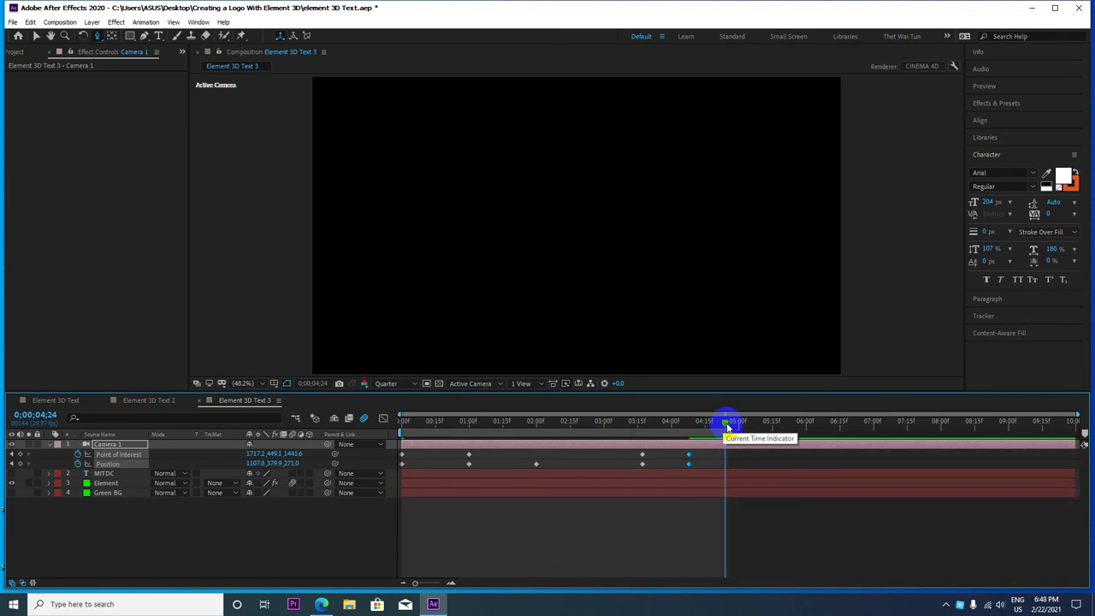
{"action": "left_click", "coordinate": [51, 443]}
{"action": "left_click", "coordinate": [115, 496]}
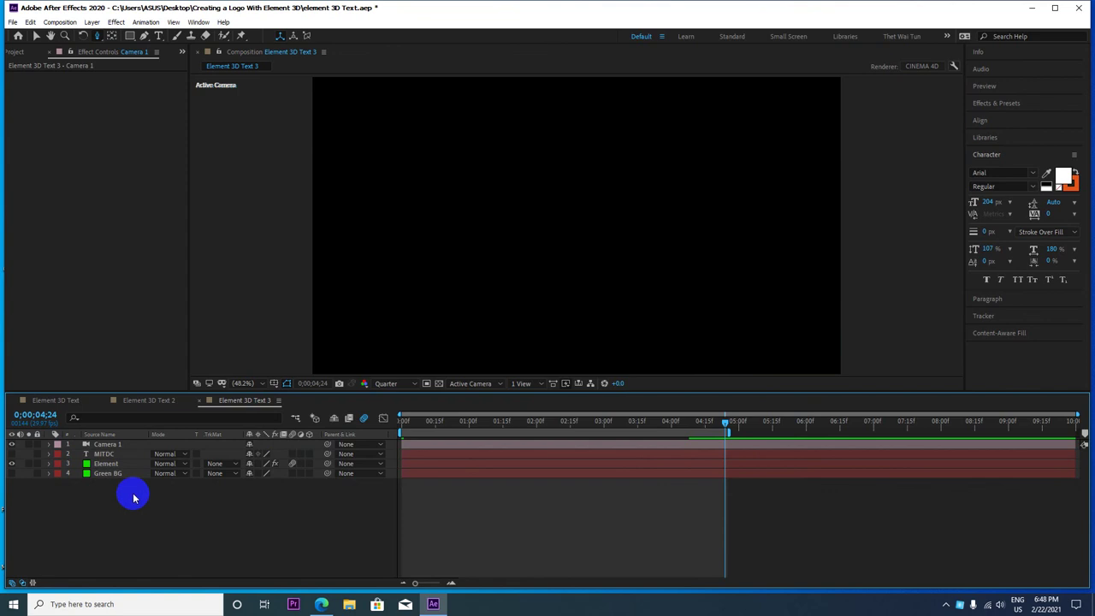
{"action": "left_click_drag", "start_coordinate": [727, 429], "coordinate": [218, 413]}
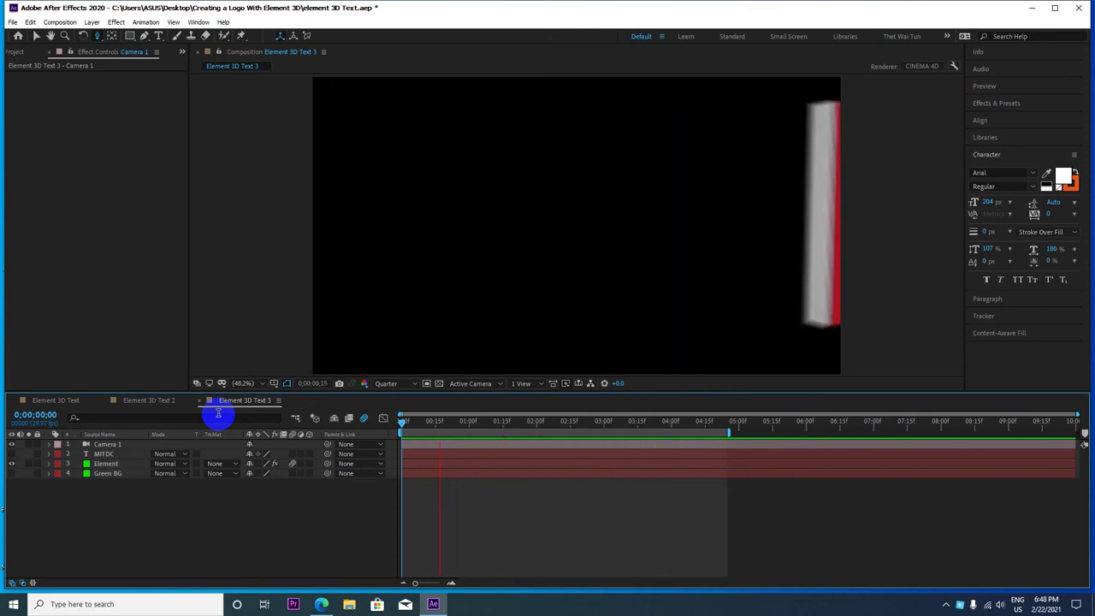
{"action": "key", "text": "space"}
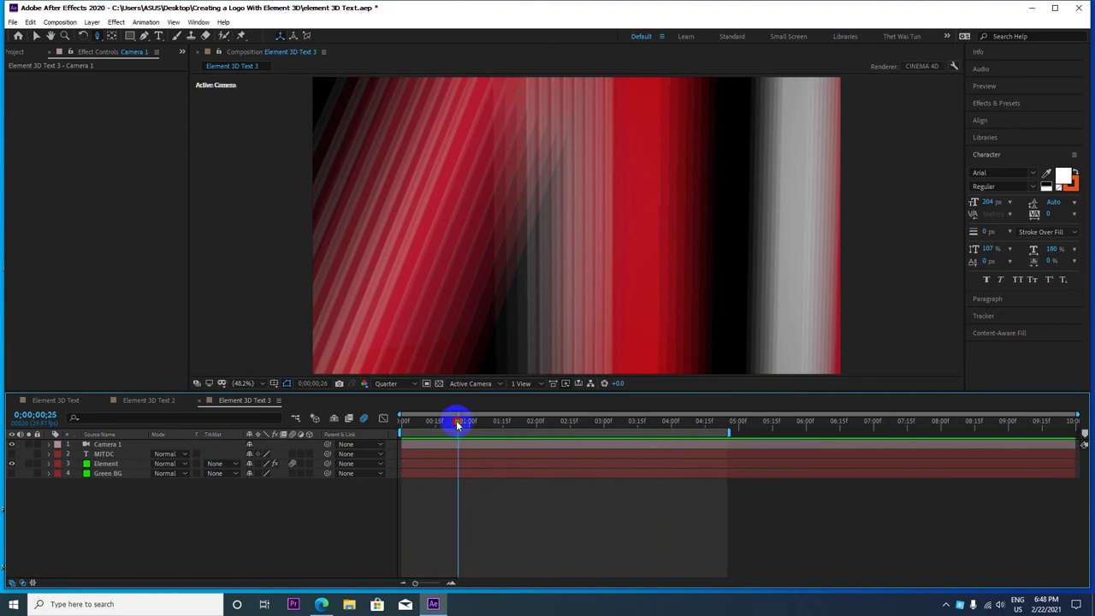
{"action": "left_click_drag", "start_coordinate": [450, 428], "coordinate": [401, 425]}
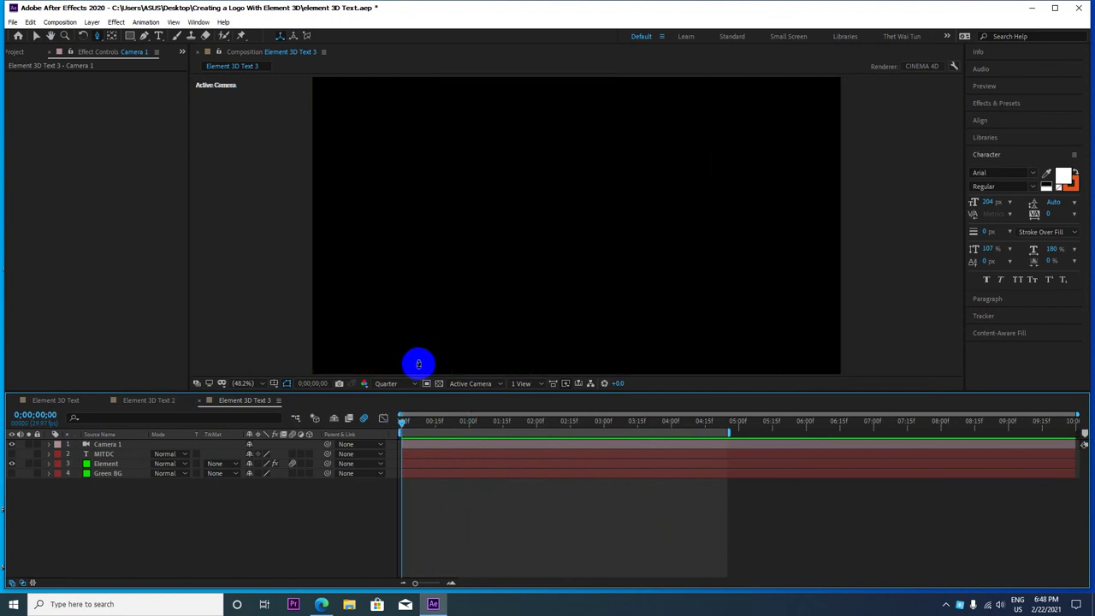
{"action": "key", "text": "space"}
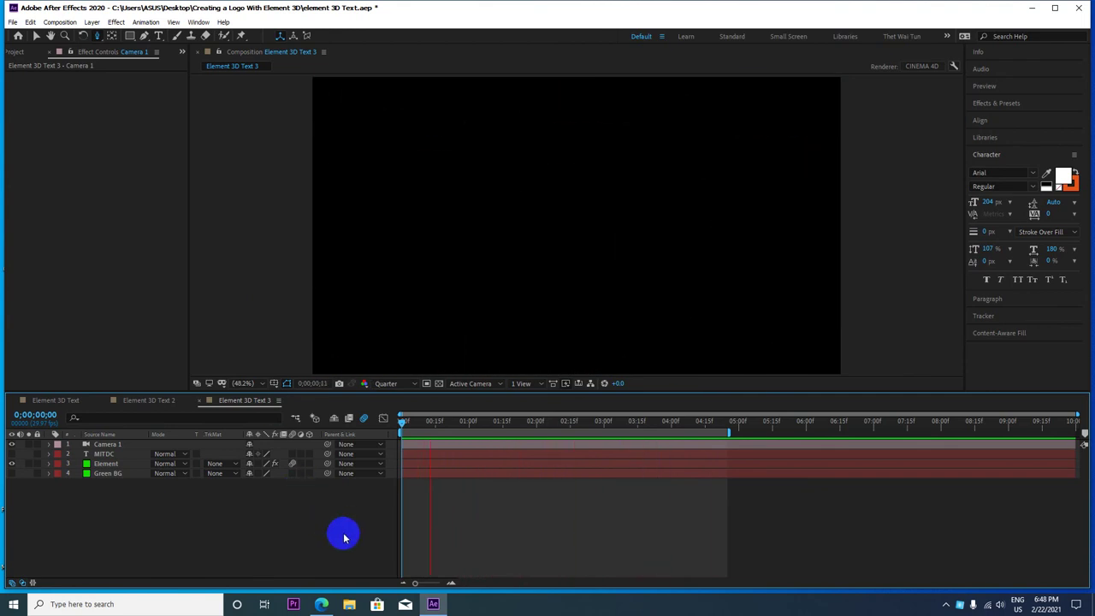
Switch to Chrome and scroll the MITDC channel's Videos page listing its uploads.
{"action": "left_click", "coordinate": [321, 604]}
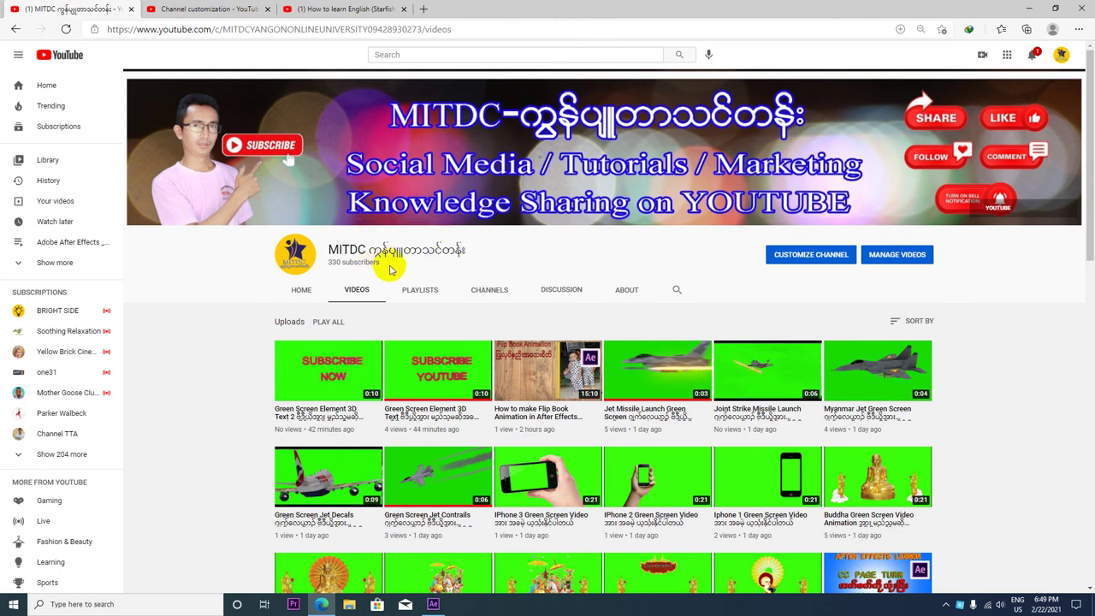
{"action": "scroll", "coordinate": [381, 269], "scroll_direction": "down", "scroll_amount": 2}
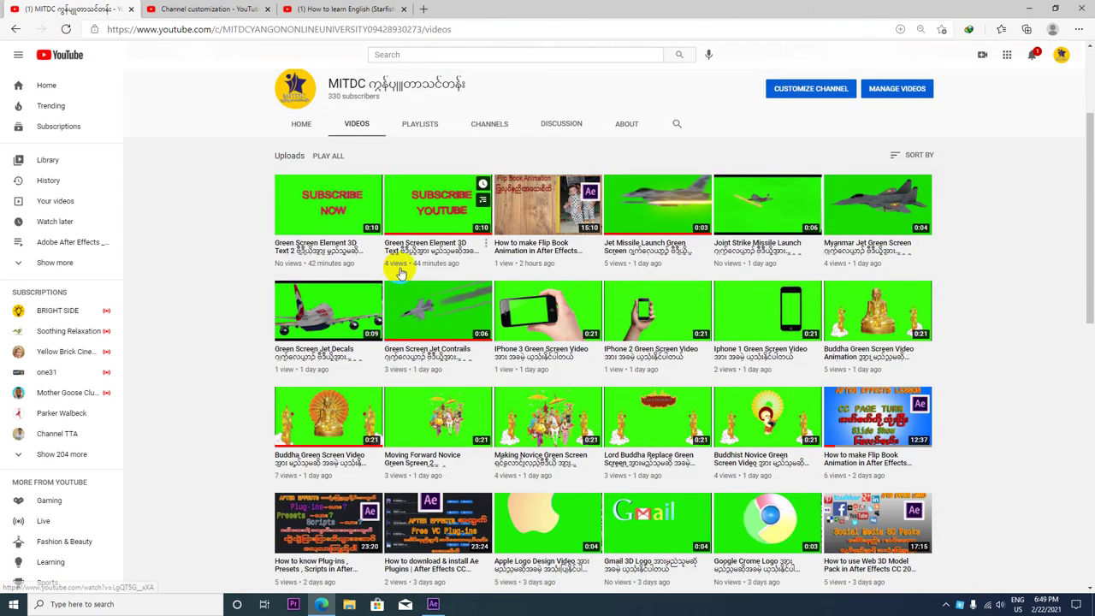
{"action": "scroll", "coordinate": [398, 272], "scroll_direction": "up", "scroll_amount": 2}
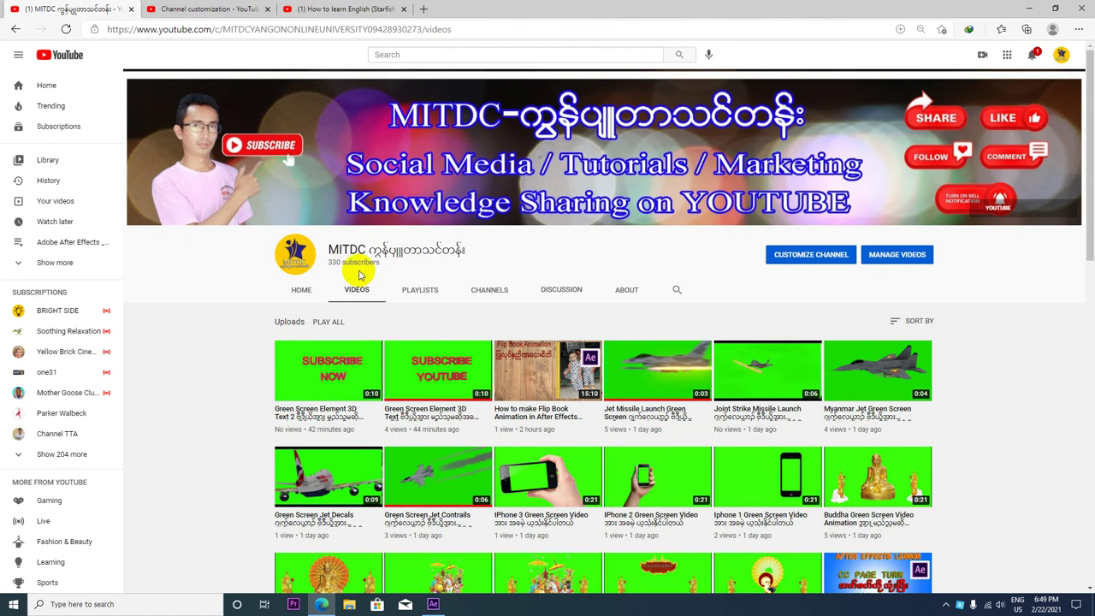